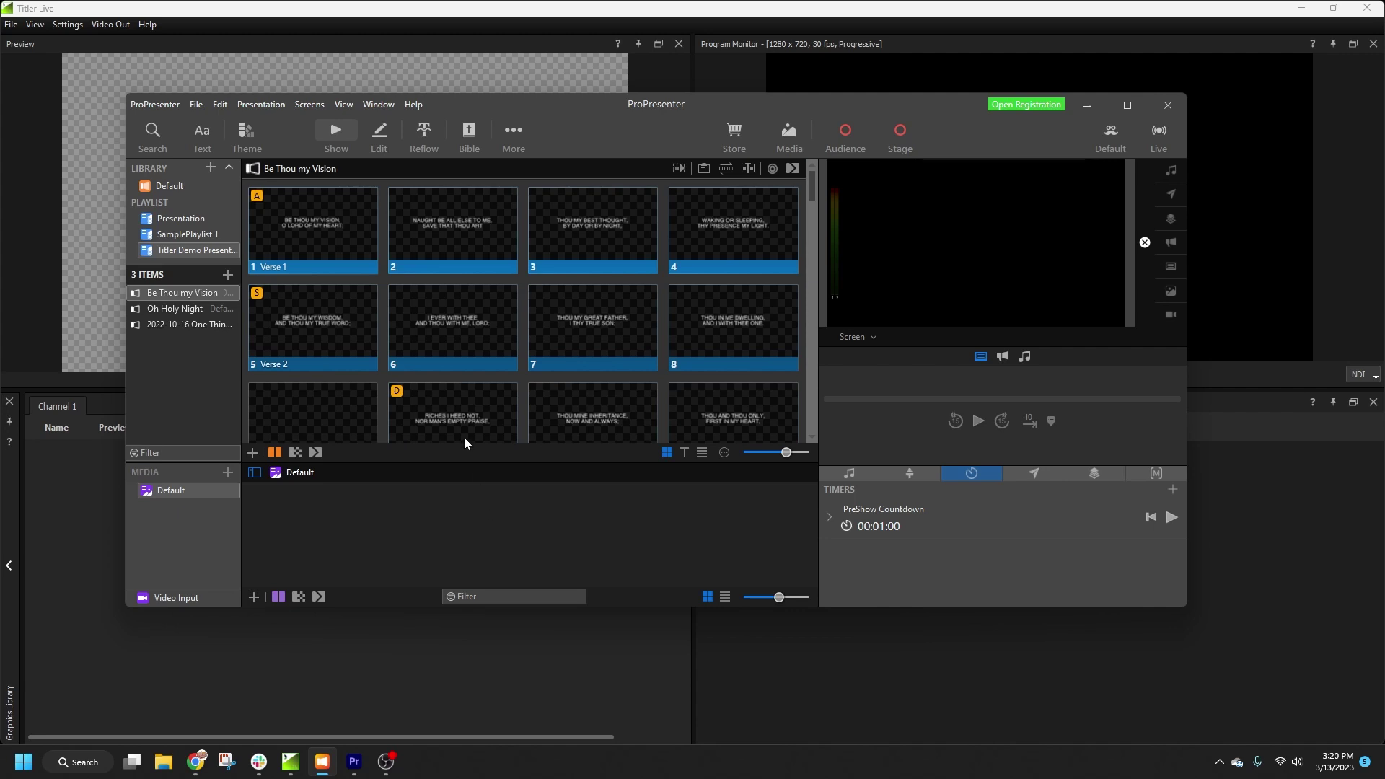
Step: In ProPresenter's Network preferences, enable networking, ProPresenter Remote with Controller access, and Stage App, with both passwords
{"action": "left_click", "coordinate": [158, 107]}
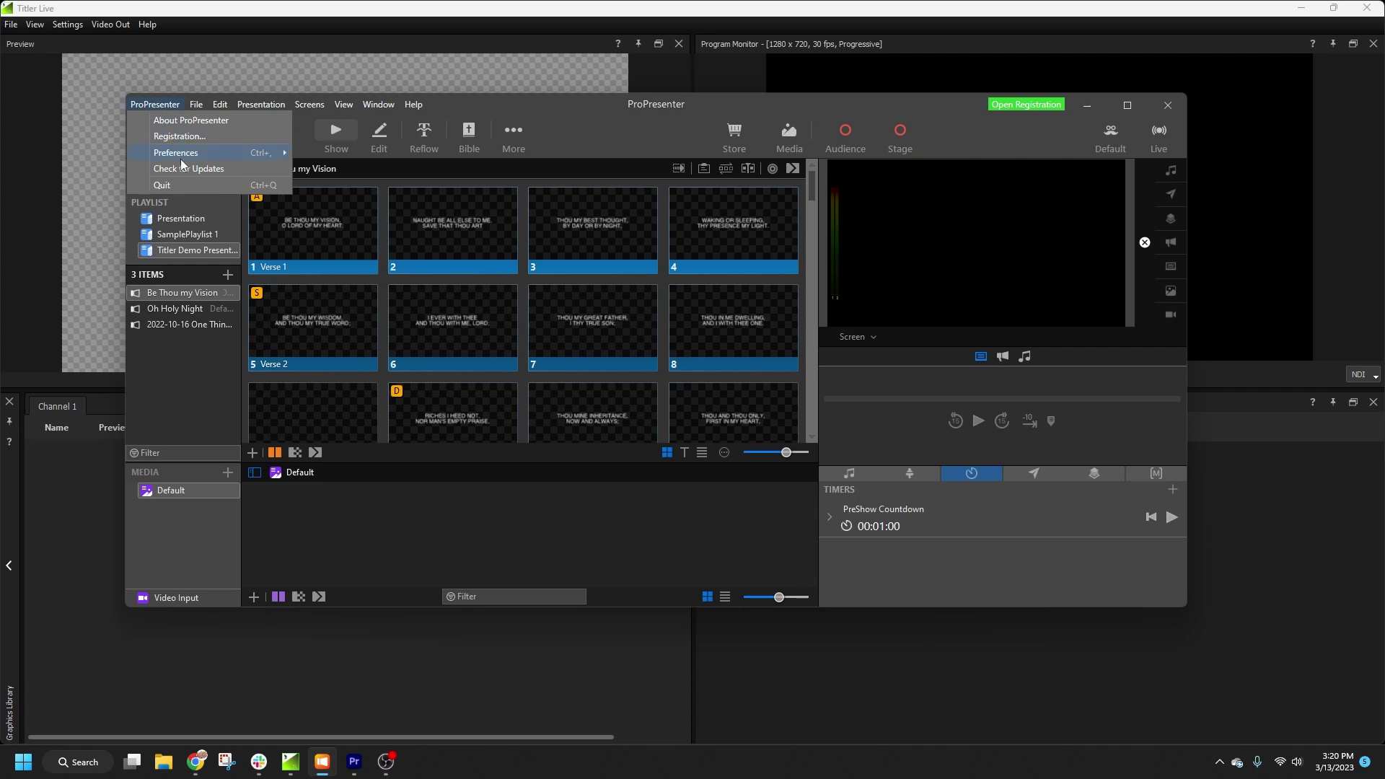
{"action": "mouse_move", "coordinate": [181, 156]}
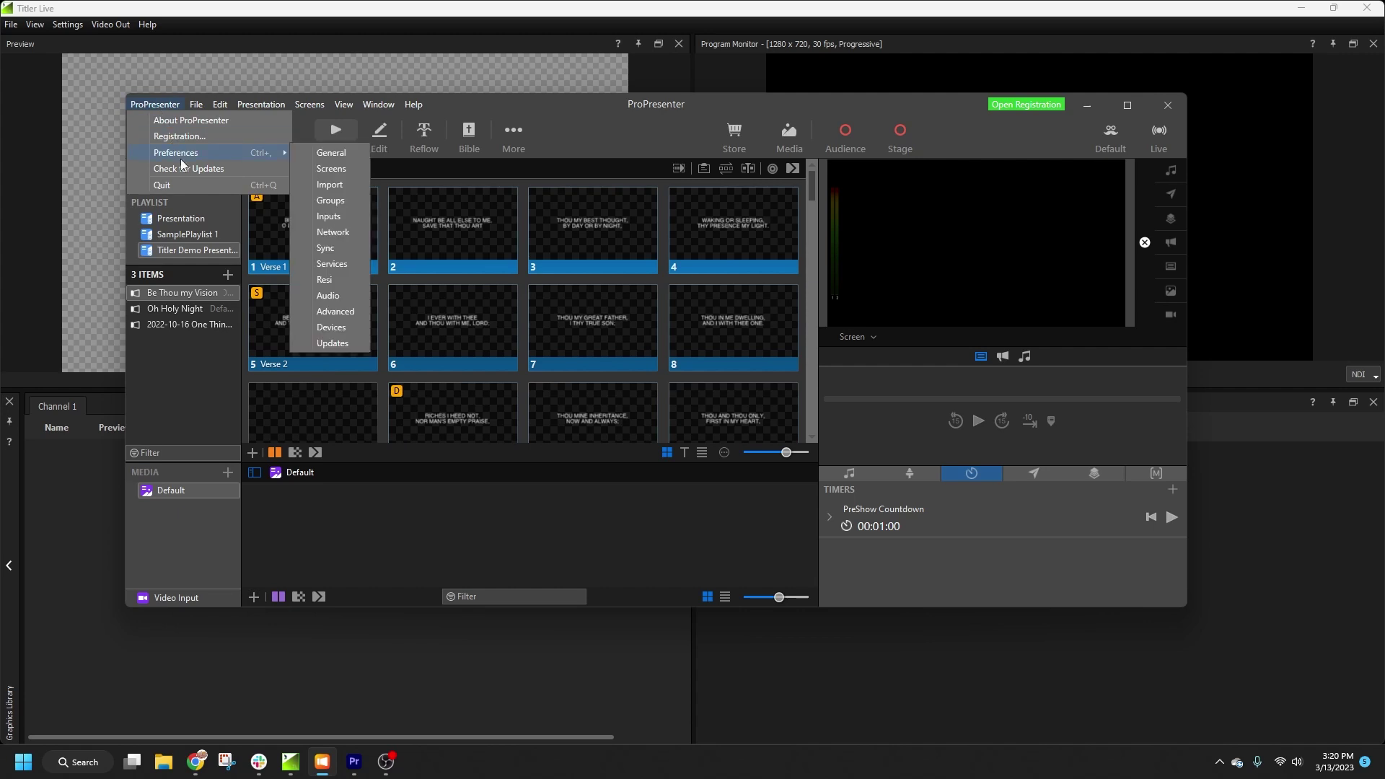
{"action": "left_click", "coordinate": [333, 235]}
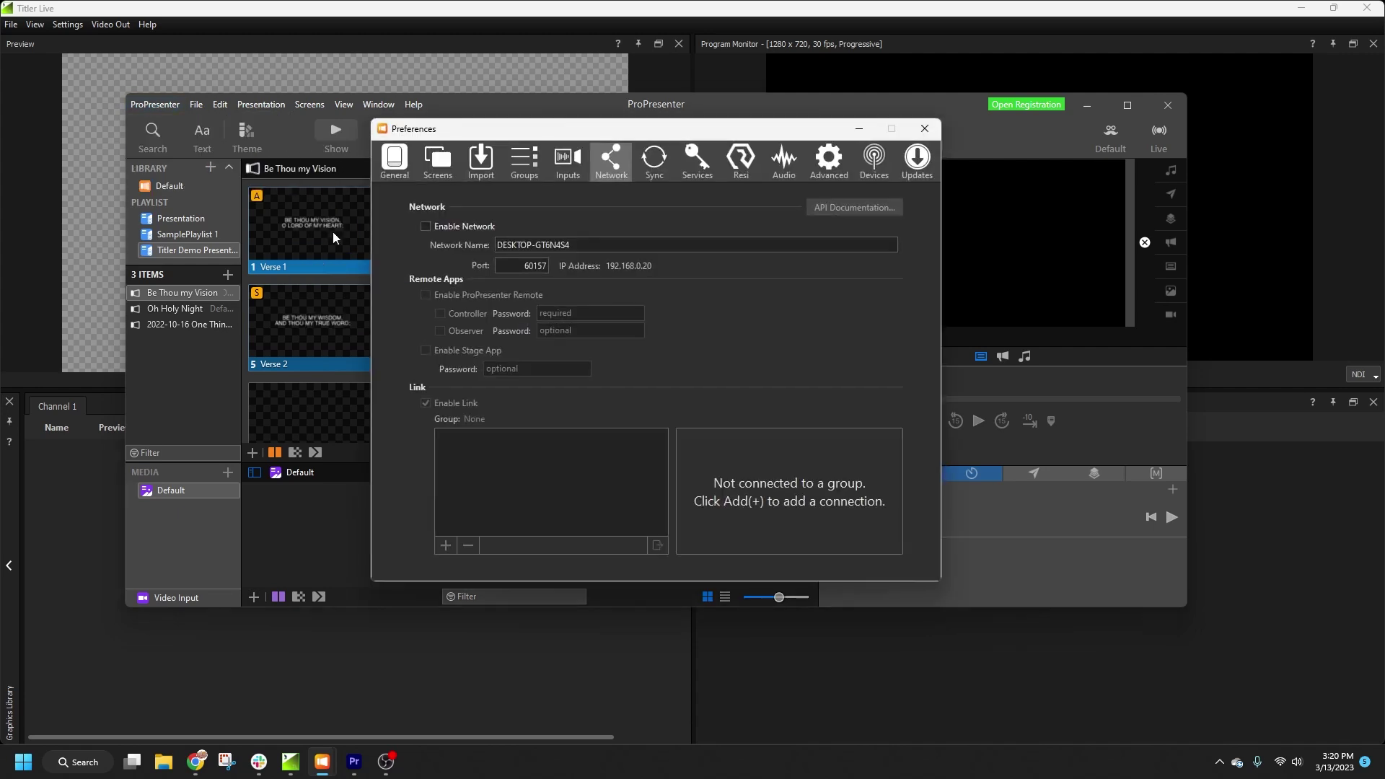
{"action": "left_click", "coordinate": [426, 226]}
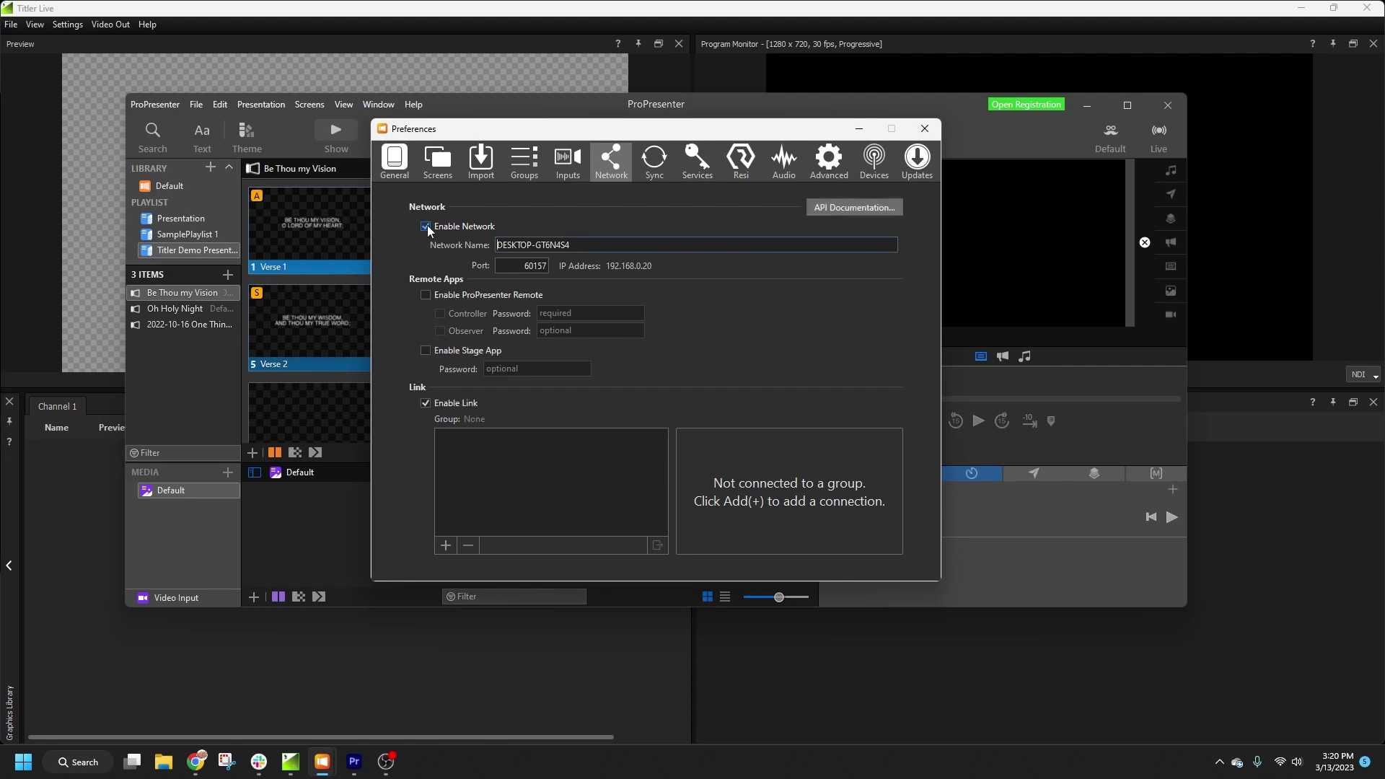
{"action": "left_click", "coordinate": [427, 295]}
{"action": "left_click", "coordinate": [439, 314]}
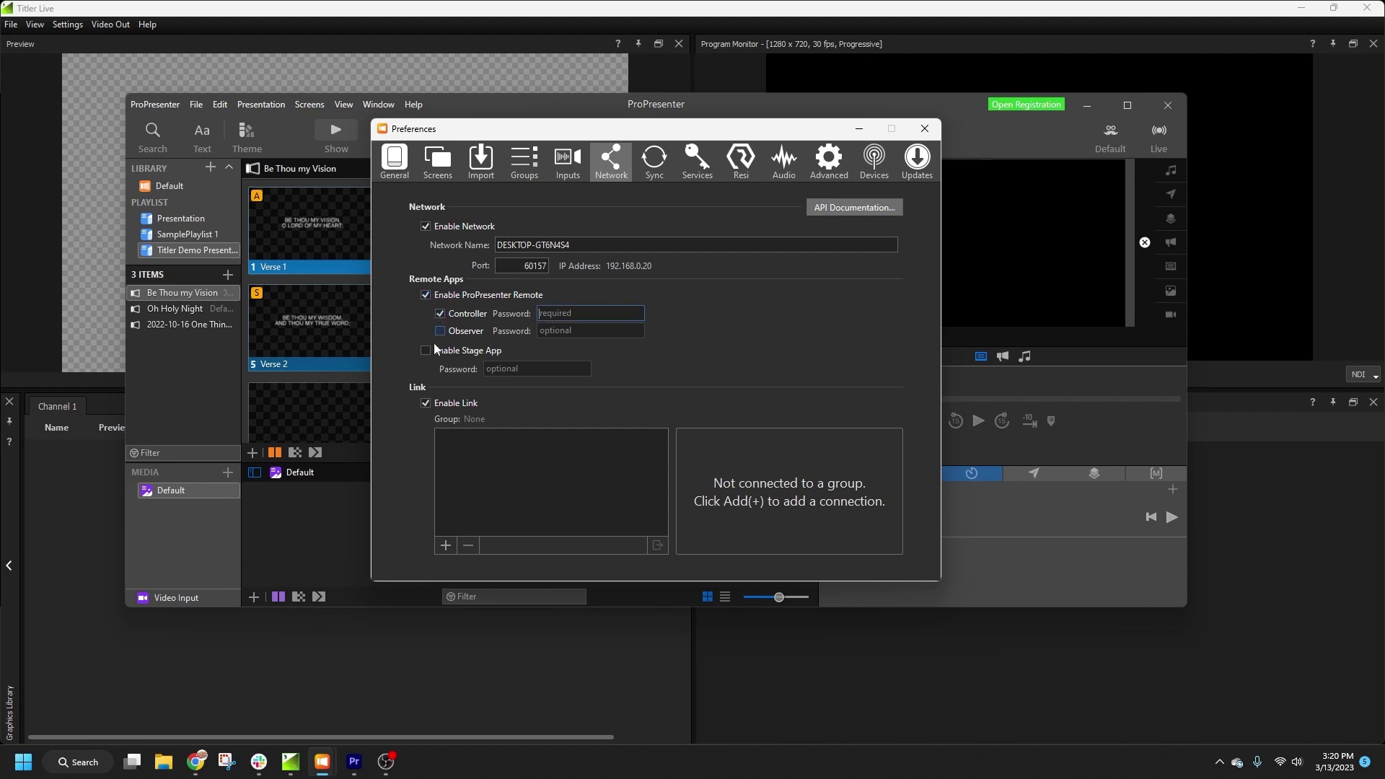
{"action": "left_click", "coordinate": [426, 352]}
{"action": "type", "text": "controll"}
{"action": "type", "text": "er"}
{"action": "type", "text": "stage"}
Step: Add the Ambry Countdown and Ambry Title graphics from the Graphics Library to Channel 1
{"action": "left_click", "coordinate": [792, 684]}
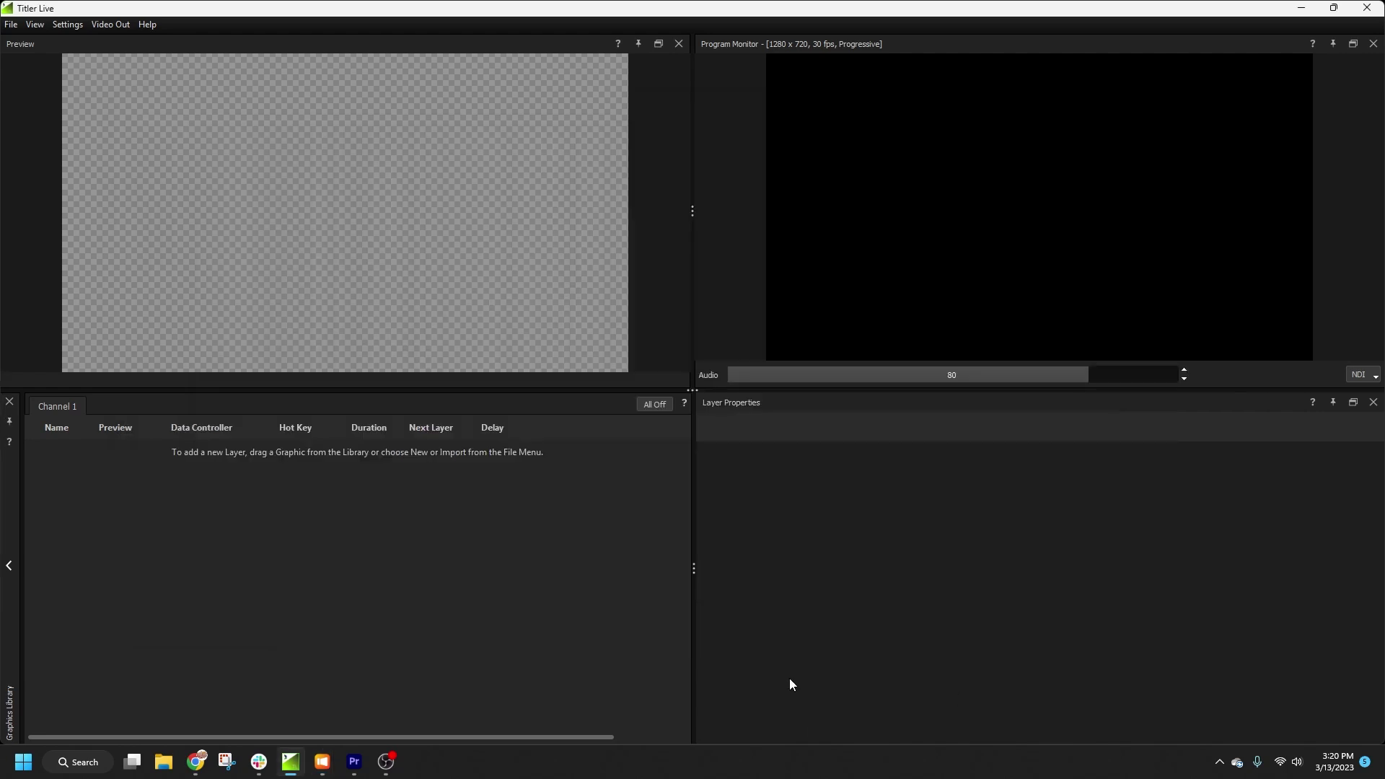
{"action": "left_click", "coordinate": [6, 568]}
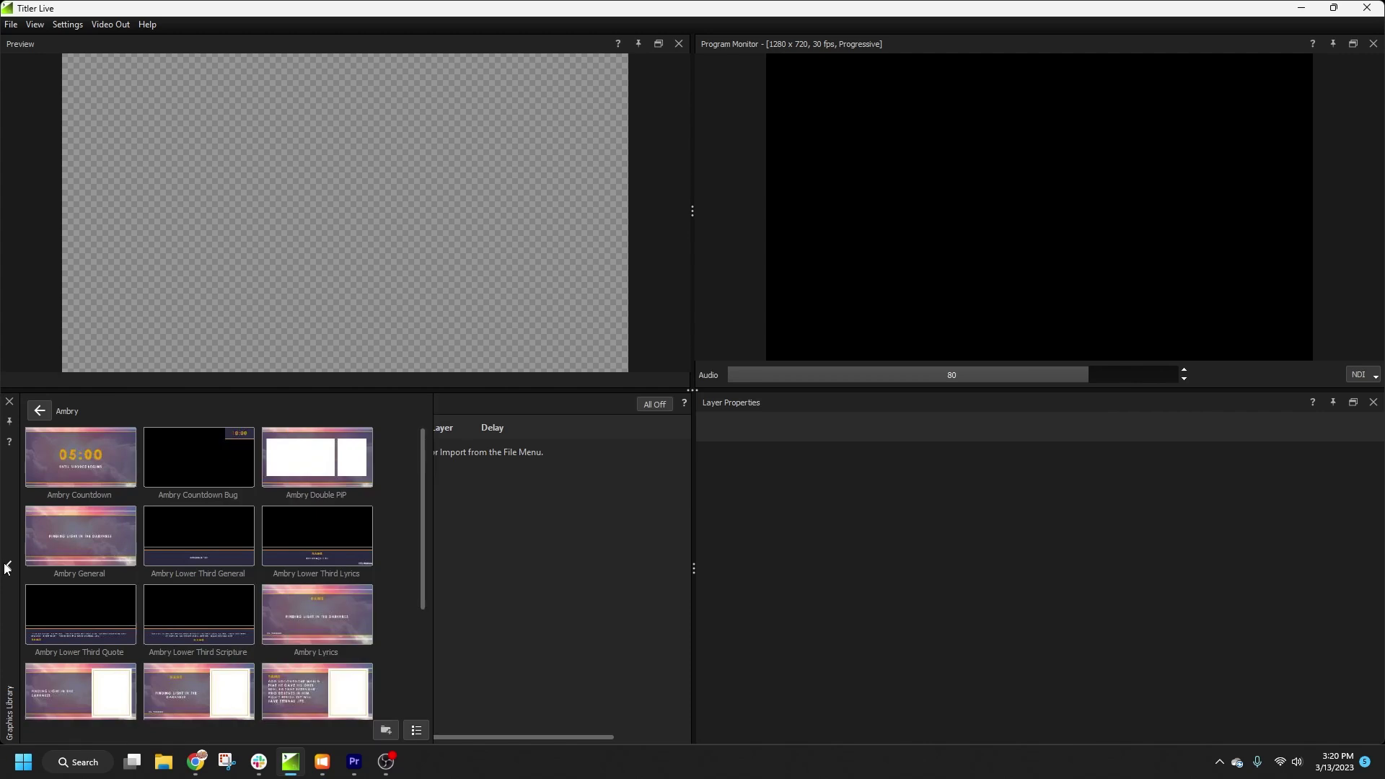
{"action": "left_click_drag", "start_coordinate": [63, 465], "coordinate": [531, 460]}
{"action": "scroll", "coordinate": [324, 583], "scroll_direction": "down", "scroll_amount": 2}
{"action": "scroll", "coordinate": [291, 625], "scroll_direction": "down", "scroll_amount": 1}
{"action": "left_click_drag", "start_coordinate": [189, 653], "coordinate": [533, 502]}
Step: Add the Ambry Lower Third Scripture, PiP Lyrics and Double PiP graphics to Channel 1
{"action": "scroll", "coordinate": [240, 543], "scroll_direction": "up", "scroll_amount": 1}
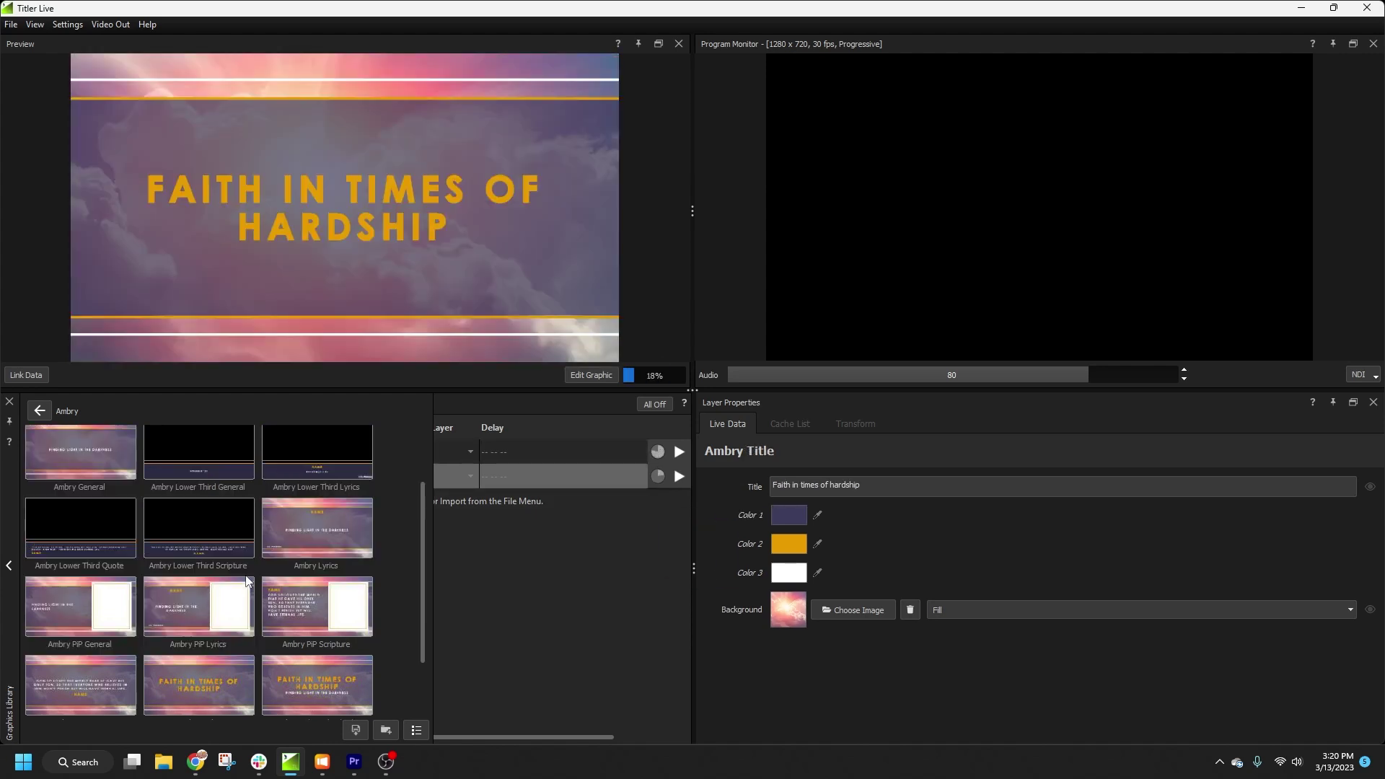
{"action": "left_click_drag", "start_coordinate": [137, 527], "coordinate": [525, 519]}
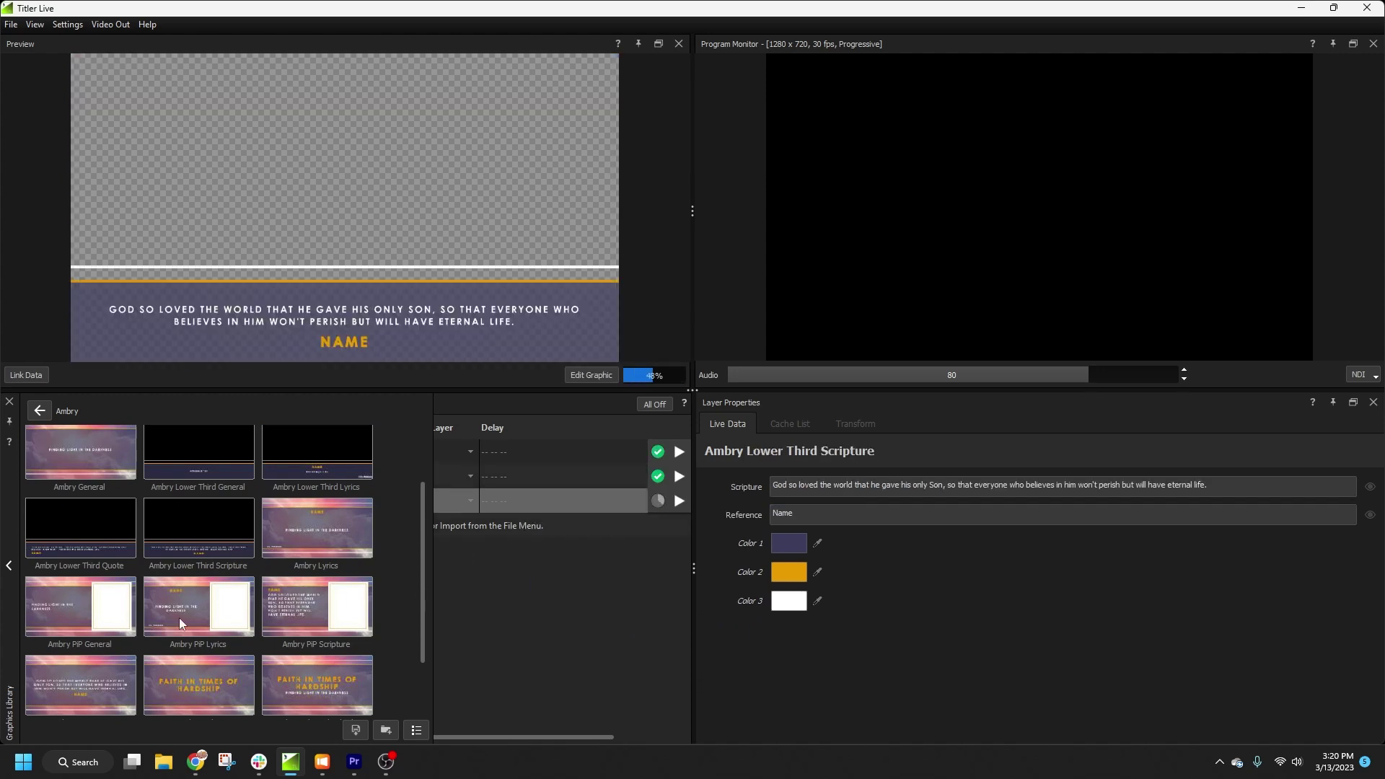
{"action": "left_click_drag", "start_coordinate": [198, 607], "coordinate": [533, 546]}
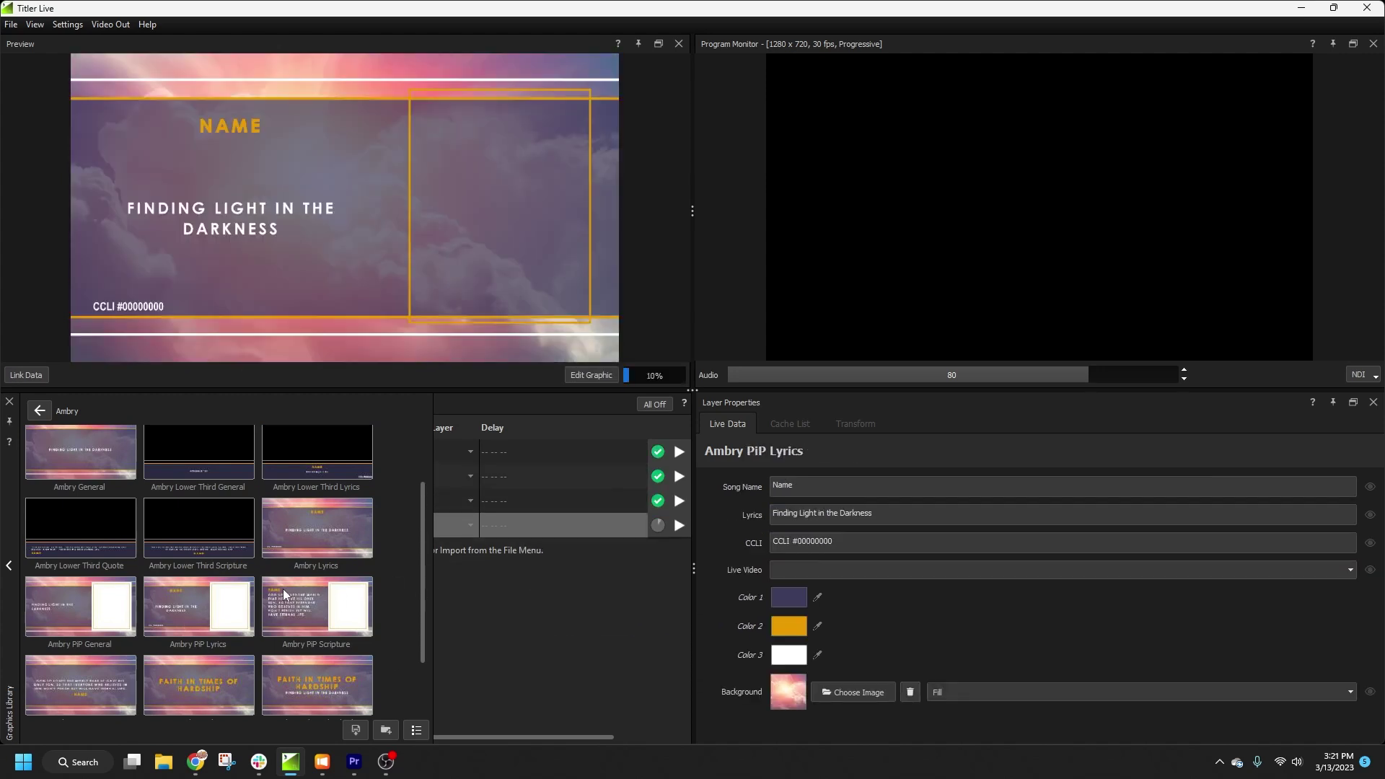
{"action": "scroll", "coordinate": [270, 591], "scroll_direction": "up", "scroll_amount": 1}
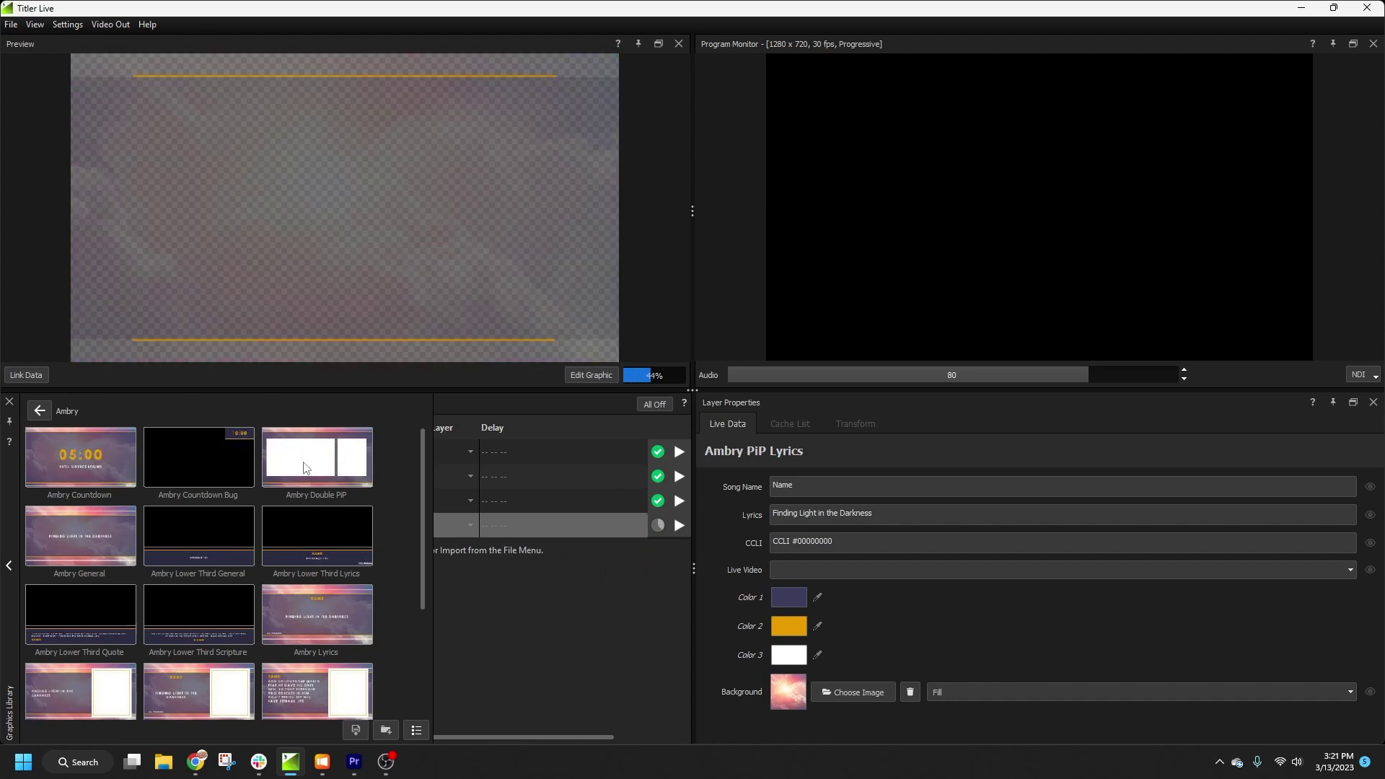
{"action": "left_click_drag", "start_coordinate": [318, 458], "coordinate": [490, 558]}
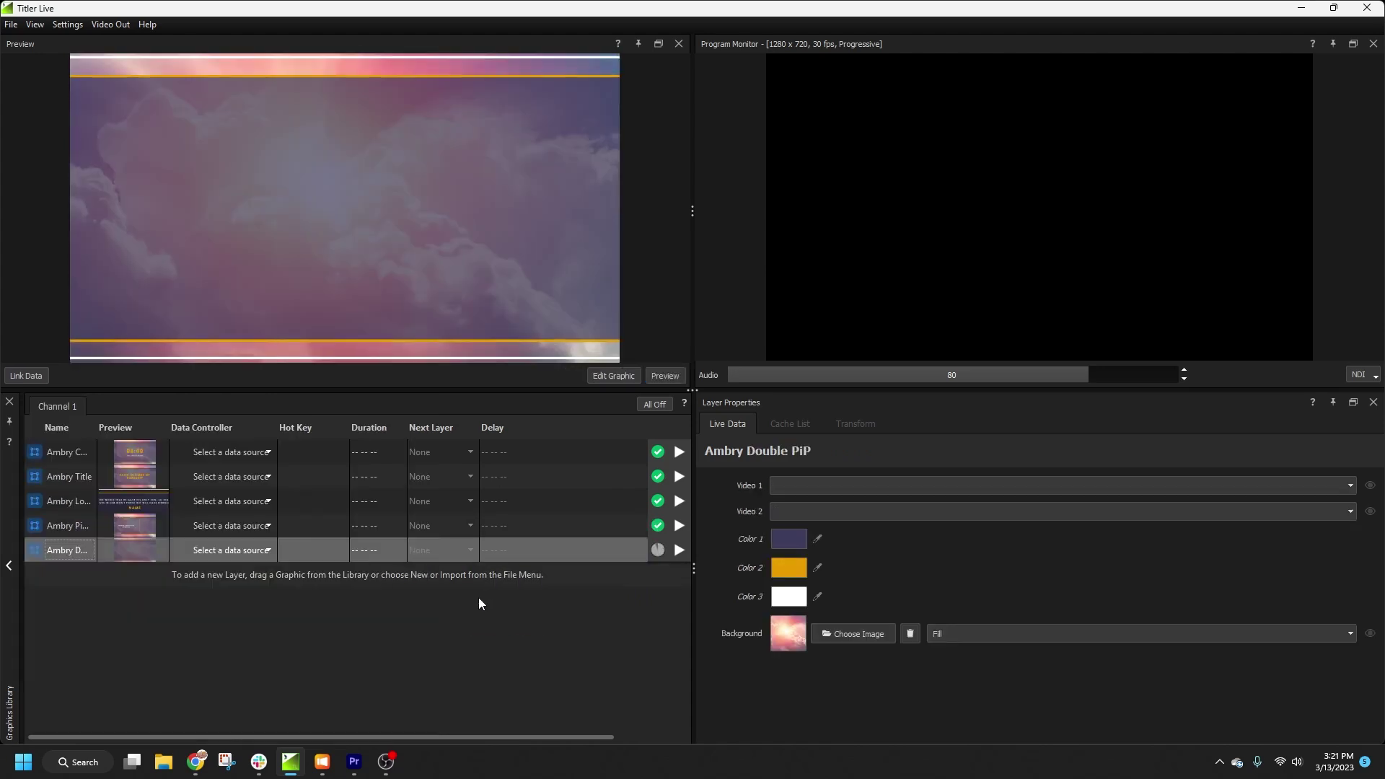
Step: Add a Windows Device live video layer for the HD Pro Webcam C920
{"action": "right_click", "coordinate": [478, 583]}
{"action": "mouse_move", "coordinate": [491, 573]}
{"action": "mouse_move", "coordinate": [725, 591]}
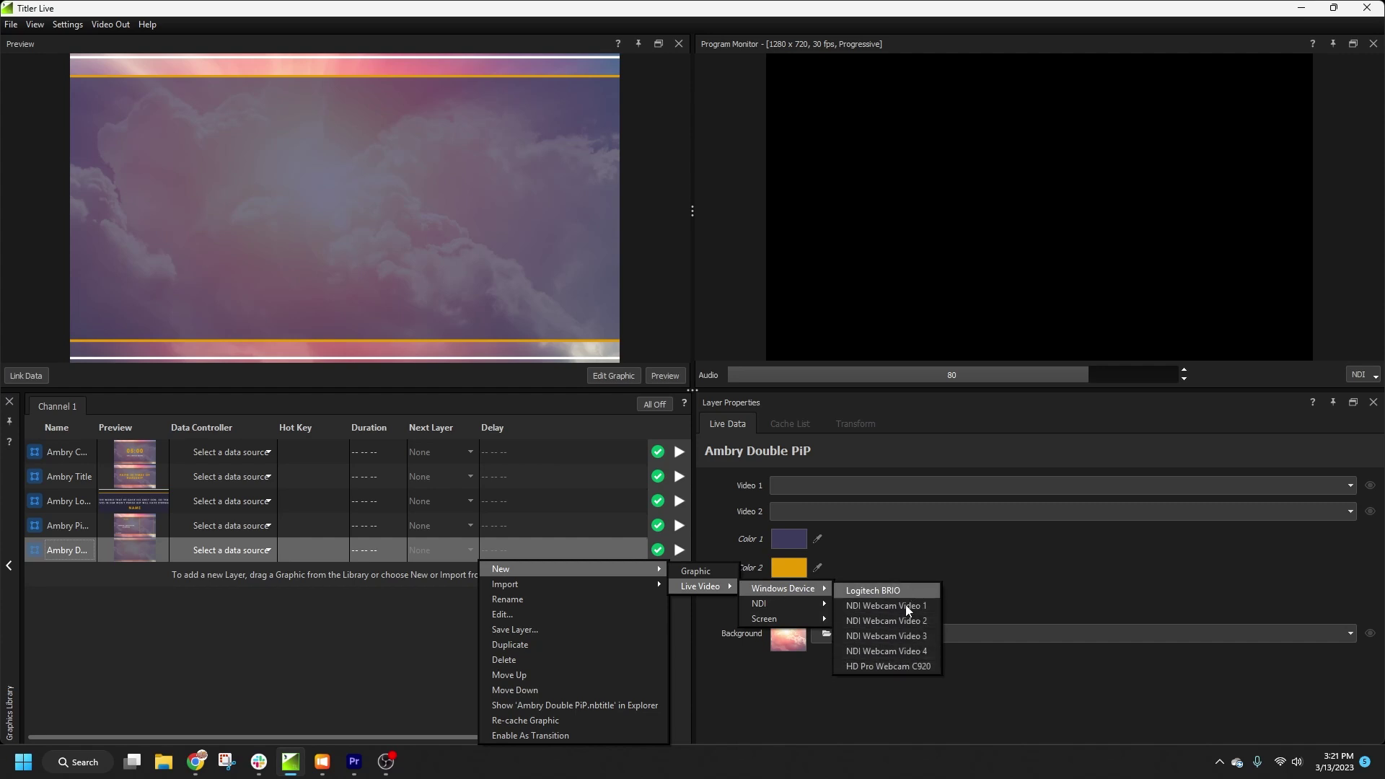
{"action": "left_click", "coordinate": [891, 671]}
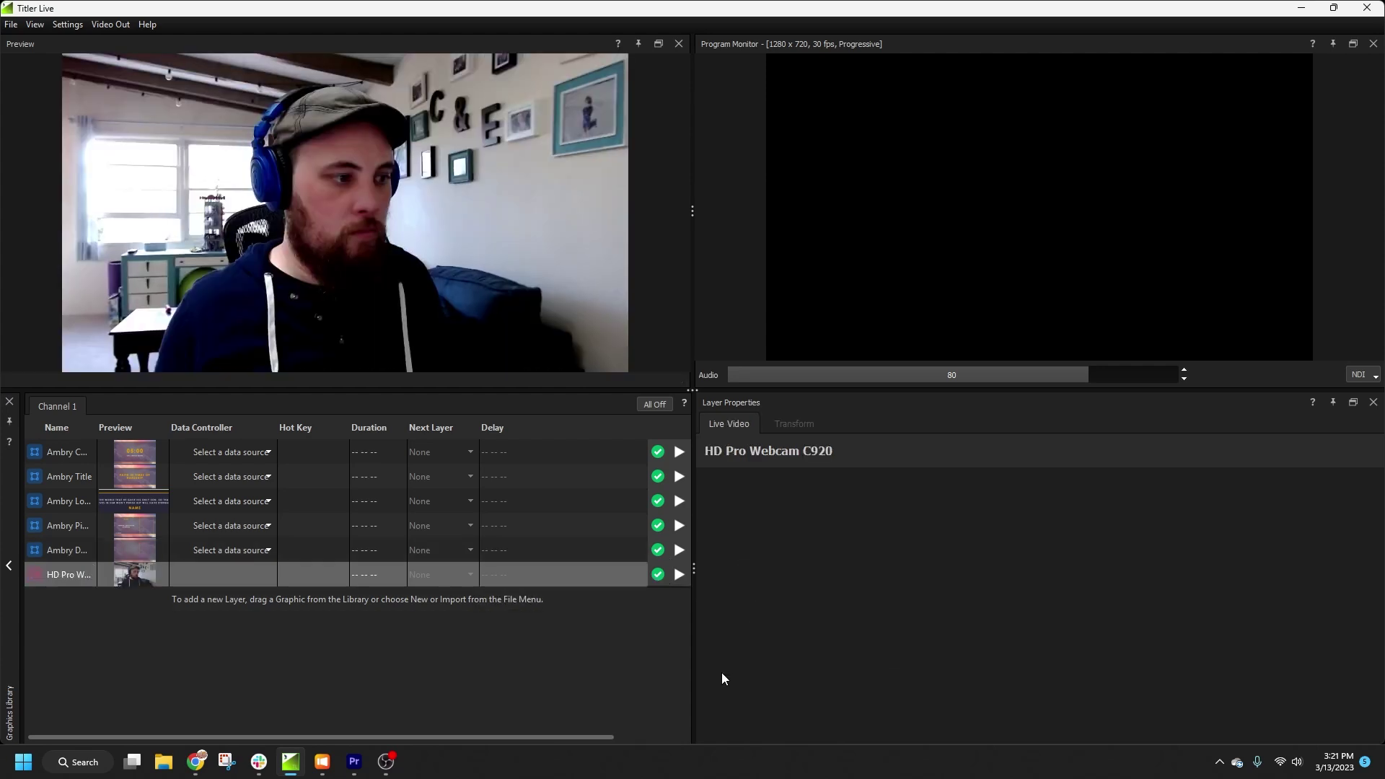
Step: Add an NDI live video layer for ProPresenter - NDI 1
{"action": "right_click", "coordinate": [489, 602]}
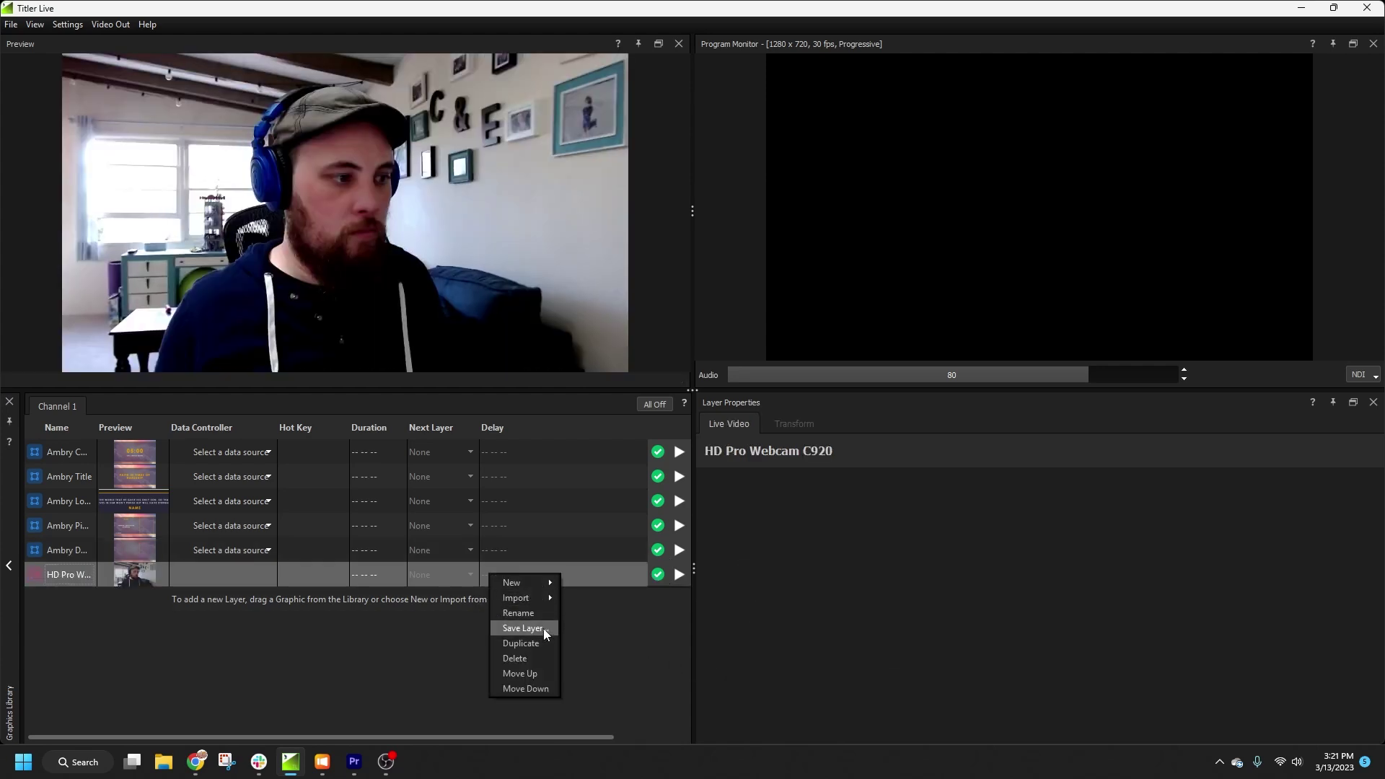
{"action": "mouse_move", "coordinate": [547, 589]}
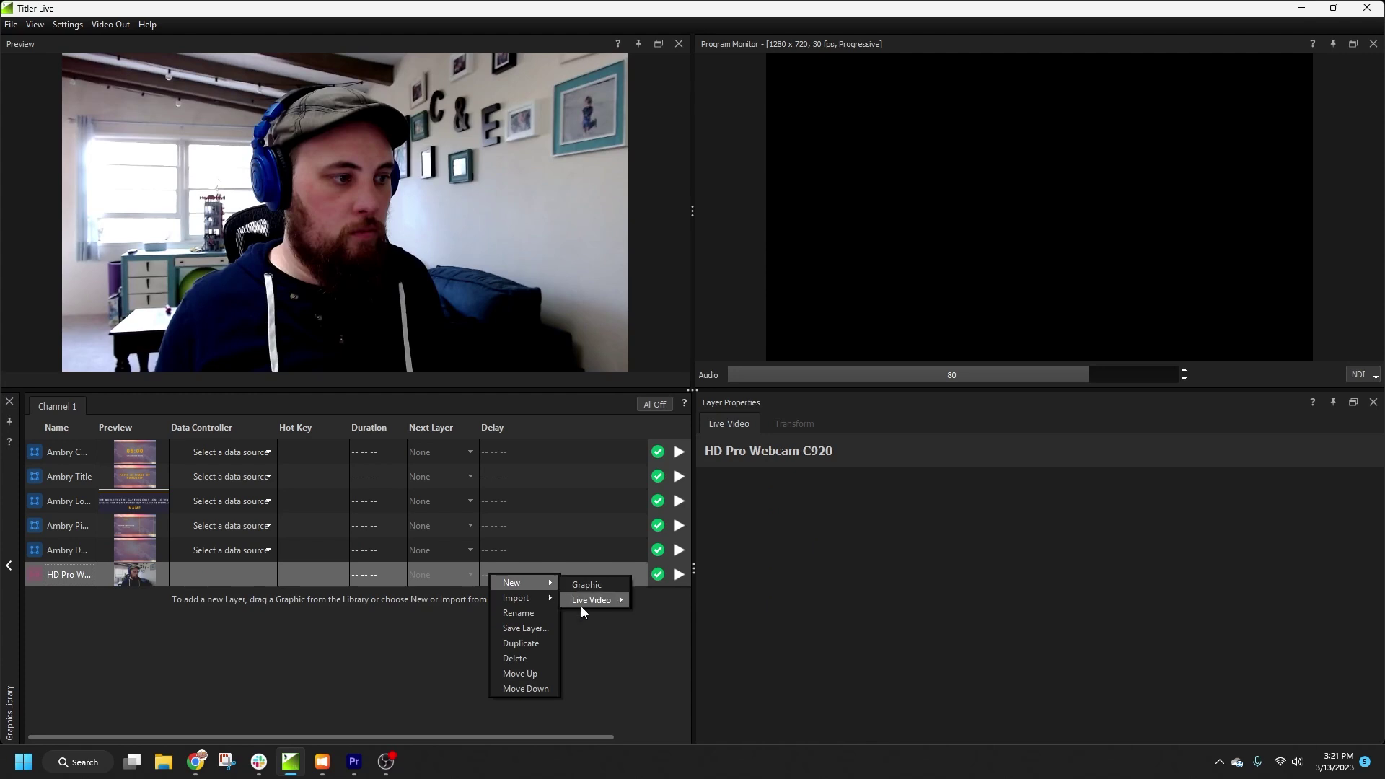
{"action": "mouse_move", "coordinate": [604, 603]}
{"action": "mouse_move", "coordinate": [673, 615]}
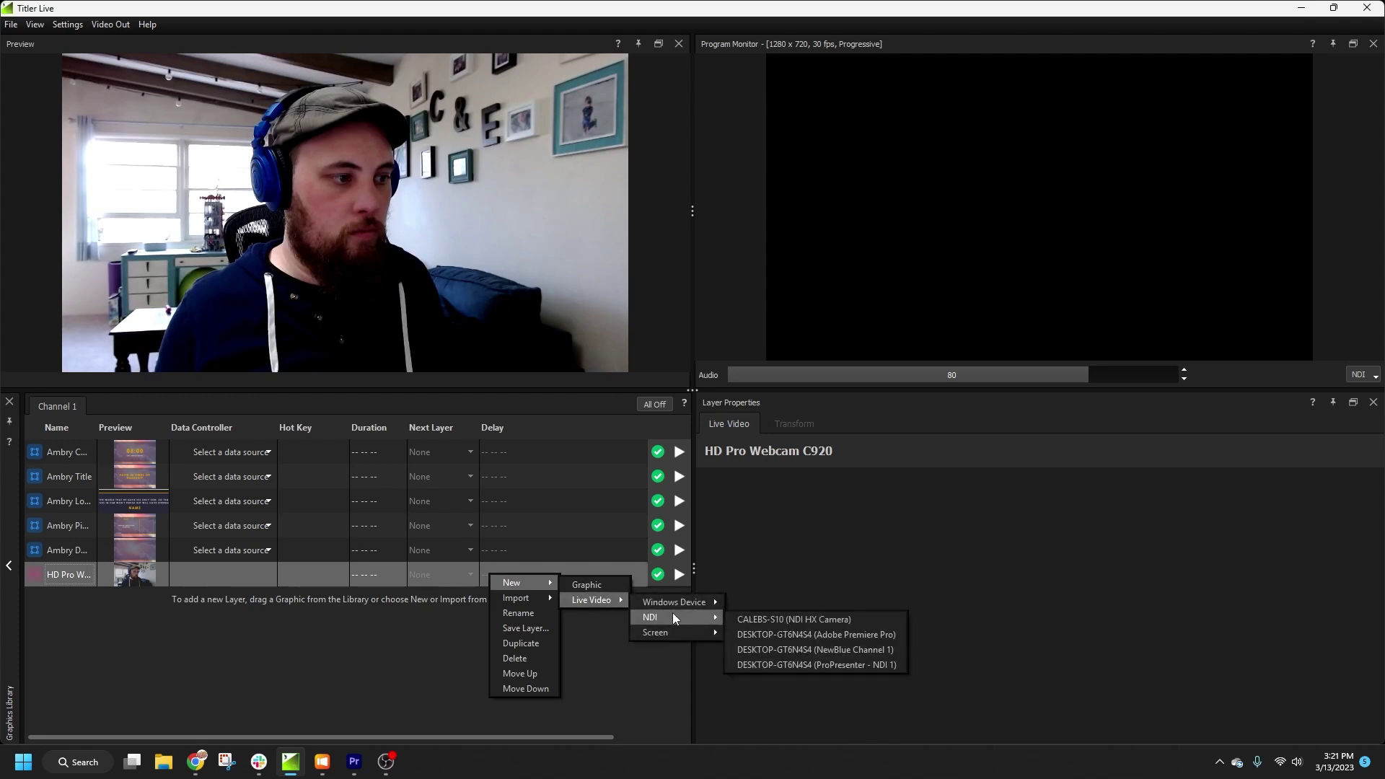
{"action": "left_click", "coordinate": [832, 666]}
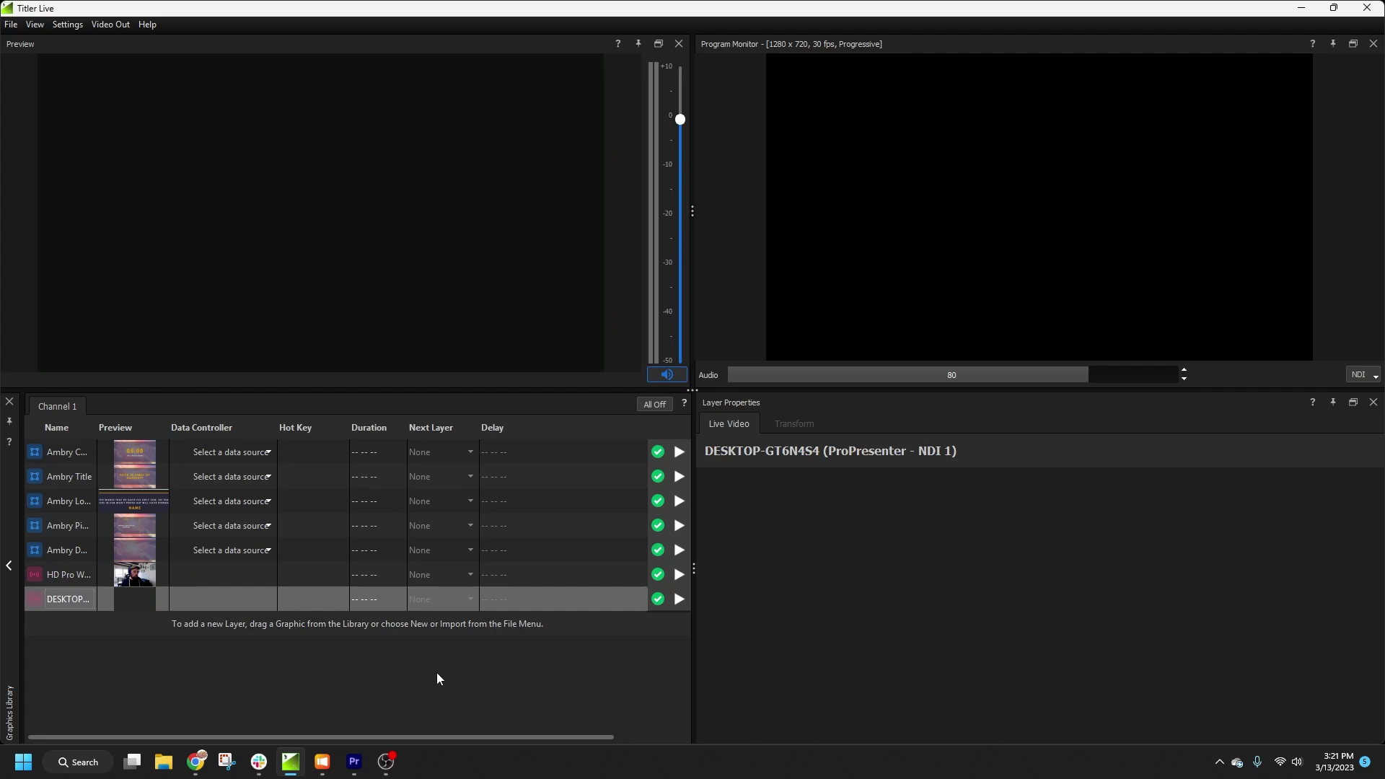
Step: Set the Ambry Countdown layer's Data Controller to Worship > ProPresenter and expand its connection settings
{"action": "left_click", "coordinate": [148, 452]}
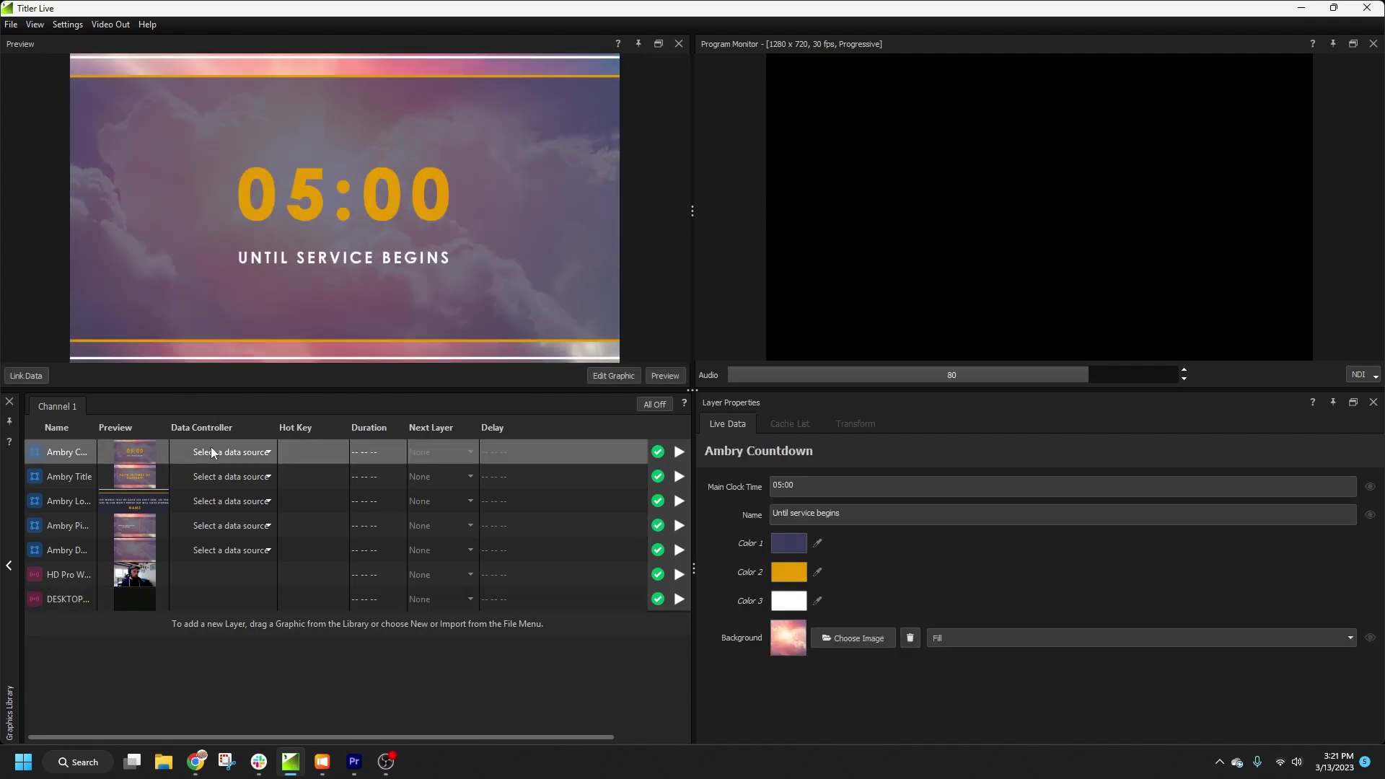
{"action": "left_click", "coordinate": [213, 452]}
{"action": "mouse_move", "coordinate": [263, 529]}
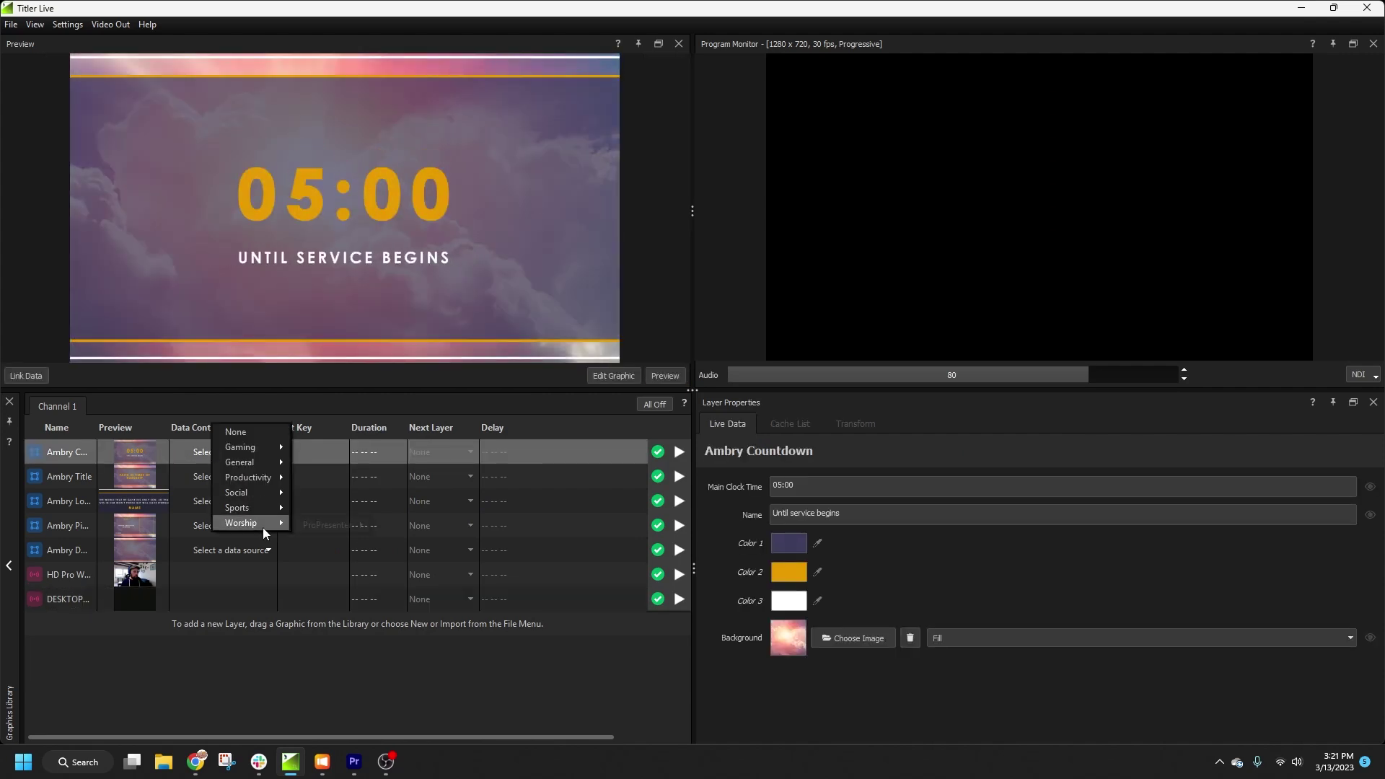
{"action": "mouse_move", "coordinate": [349, 523]}
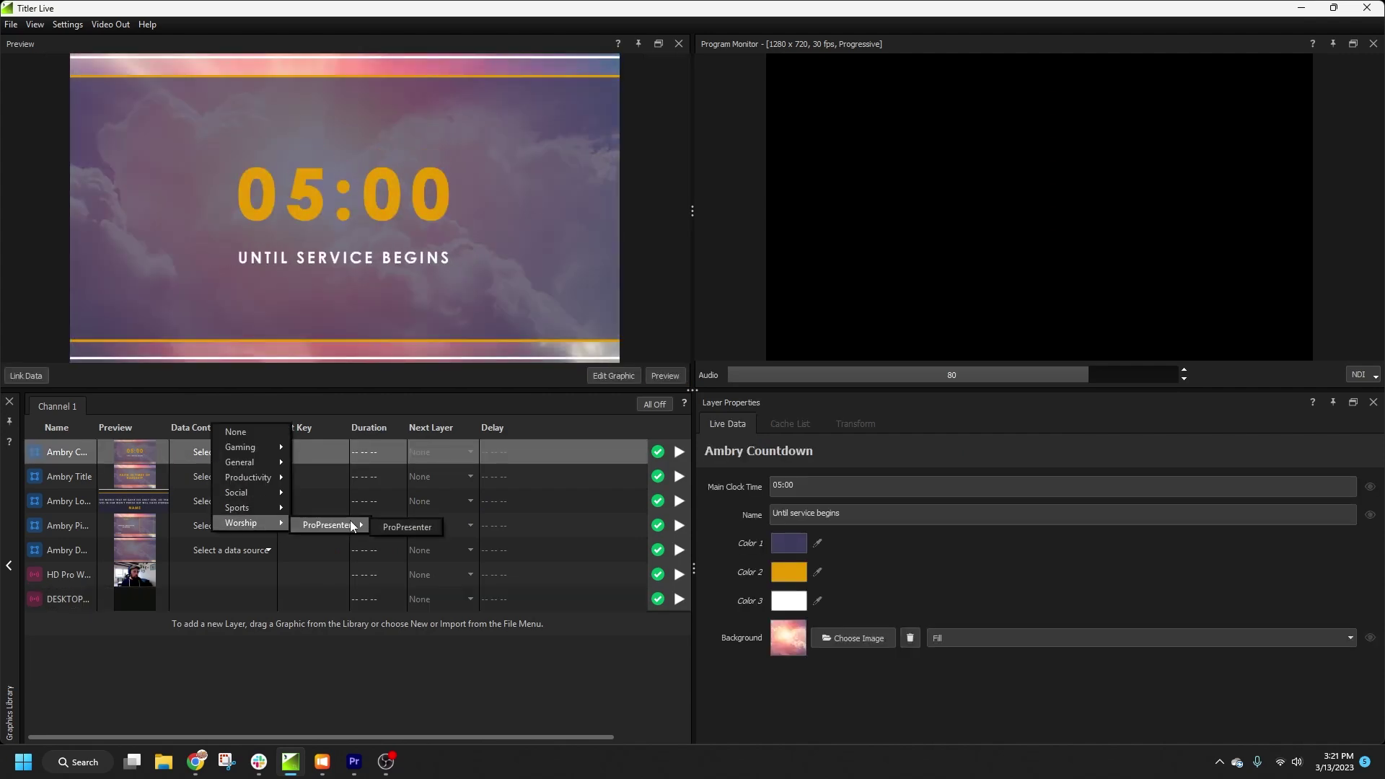
{"action": "left_click", "coordinate": [409, 532]}
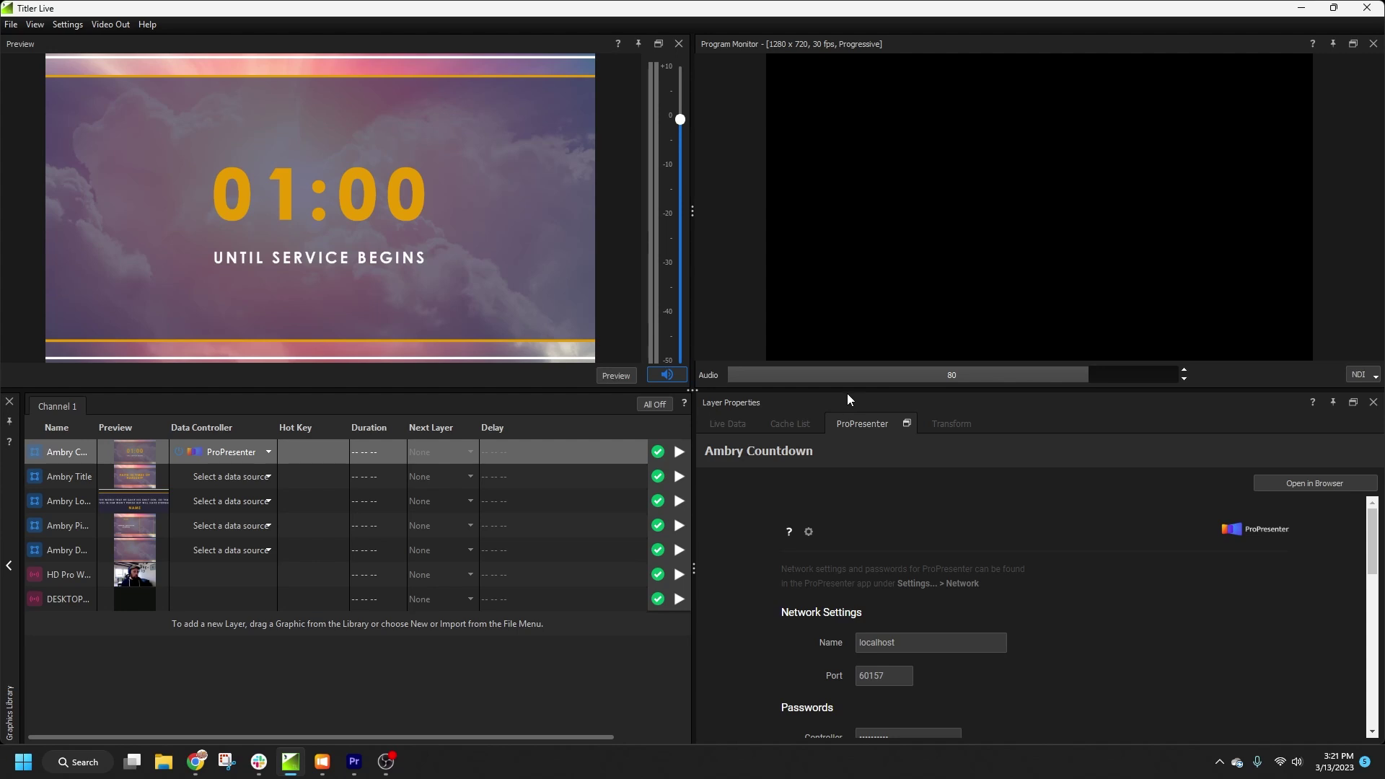
{"action": "left_click_drag", "start_coordinate": [849, 395], "coordinate": [823, 224]}
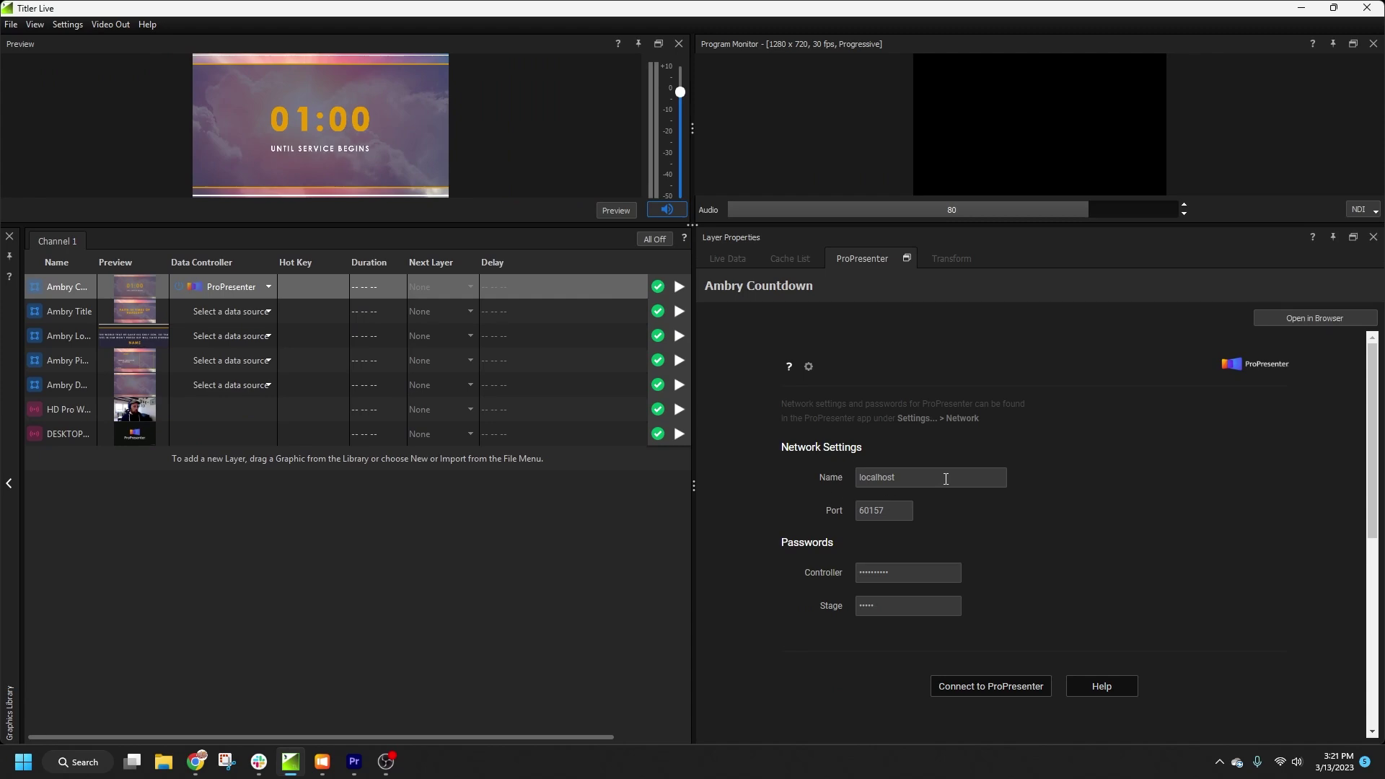
Step: Verify port 60157 in ProPresenter's network preferences, then connect the countdown layer to ProPresenter
{"action": "mouse_move", "coordinate": [334, 763]}
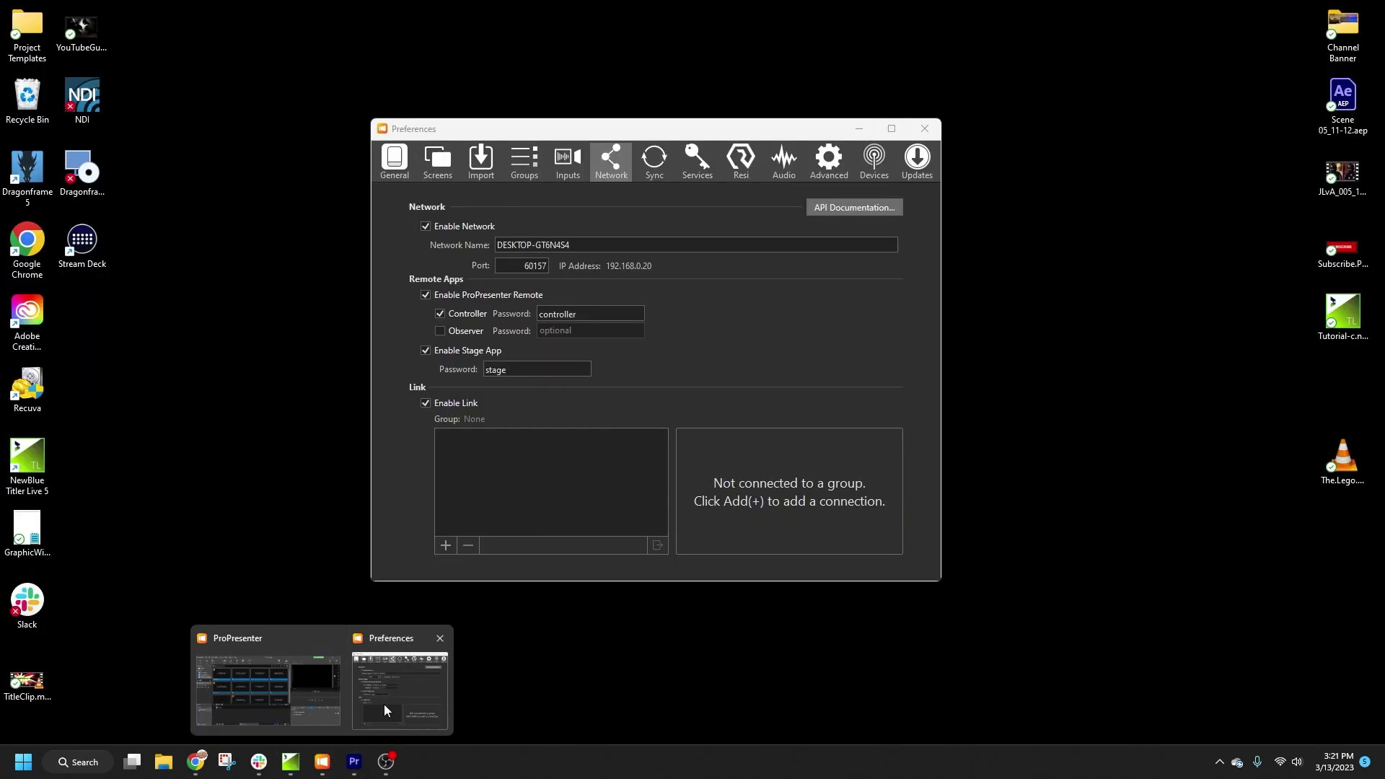
{"action": "left_click", "coordinate": [384, 704]}
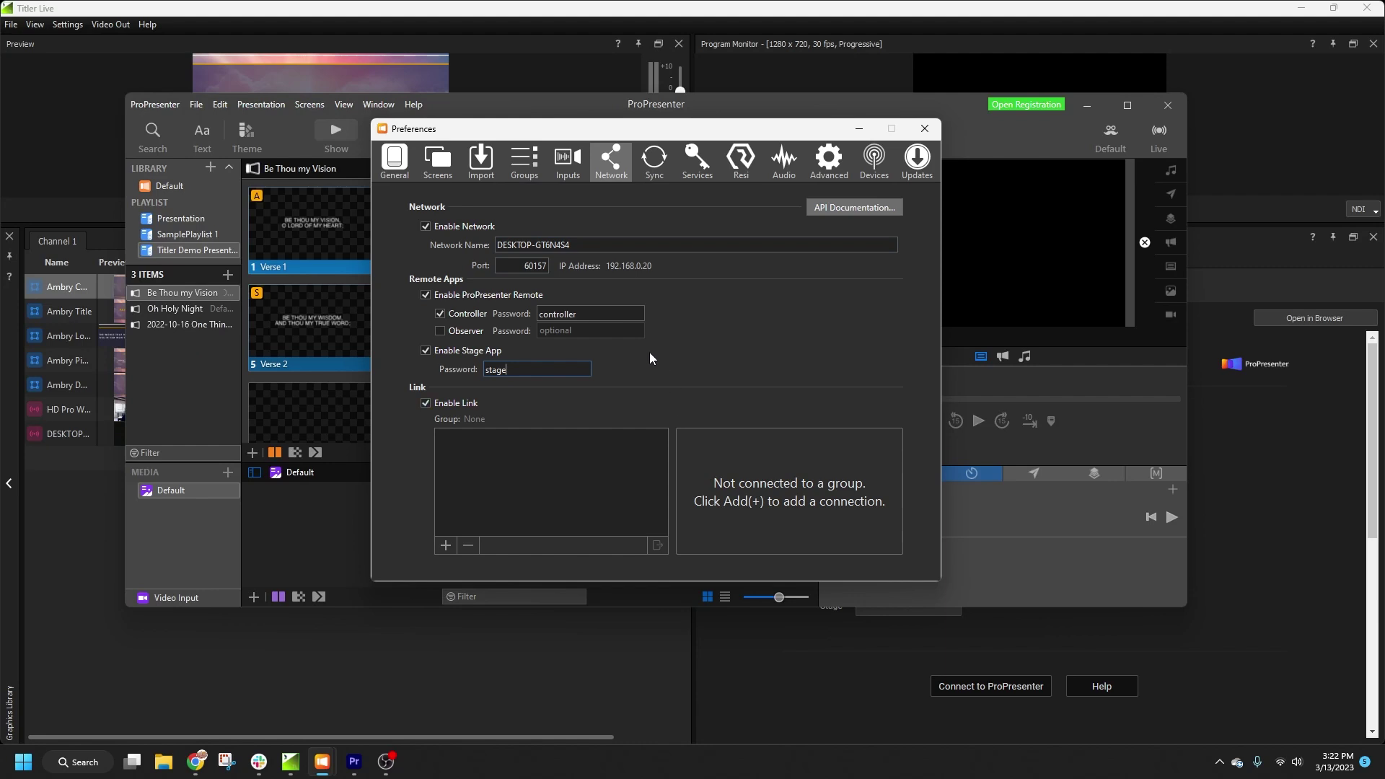
{"action": "double_click", "coordinate": [521, 269]}
{"action": "left_click", "coordinate": [910, 668]}
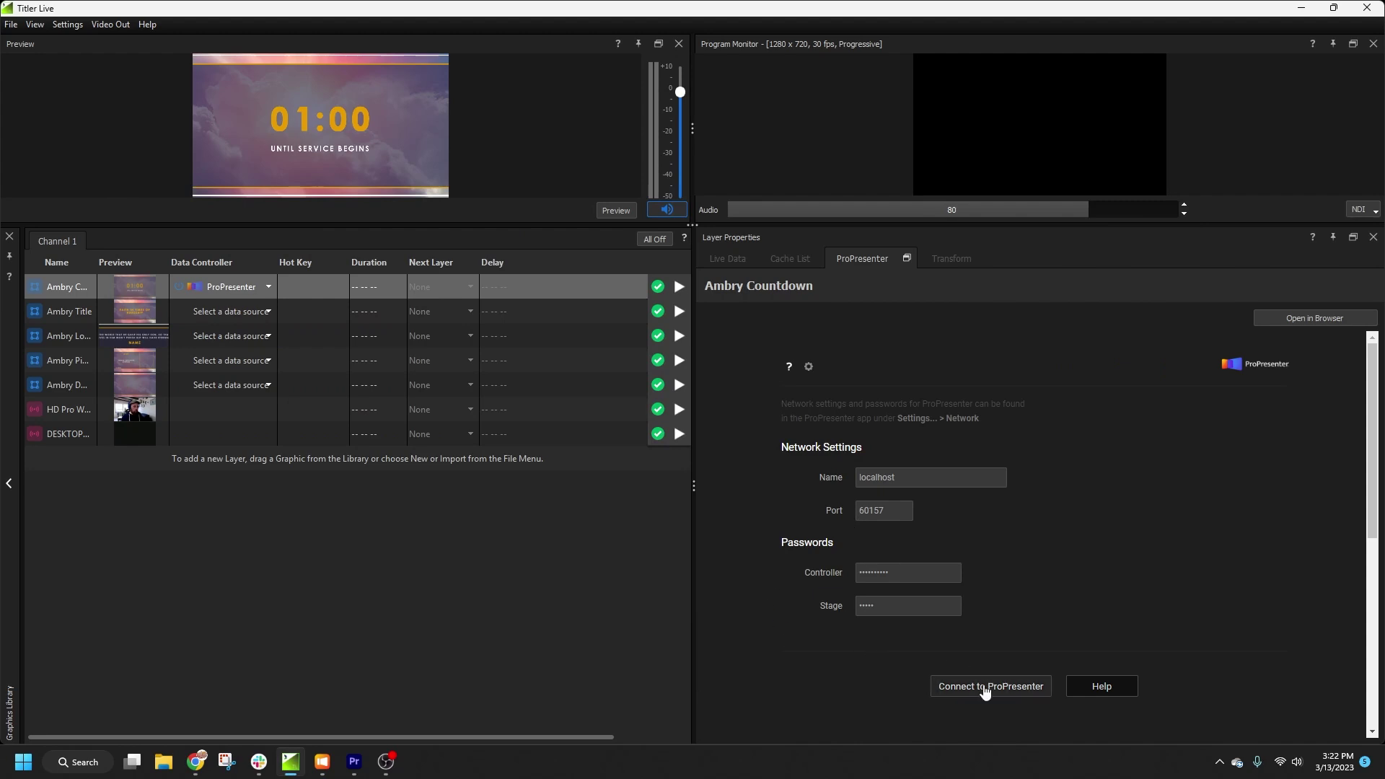
{"action": "left_click", "coordinate": [987, 689]}
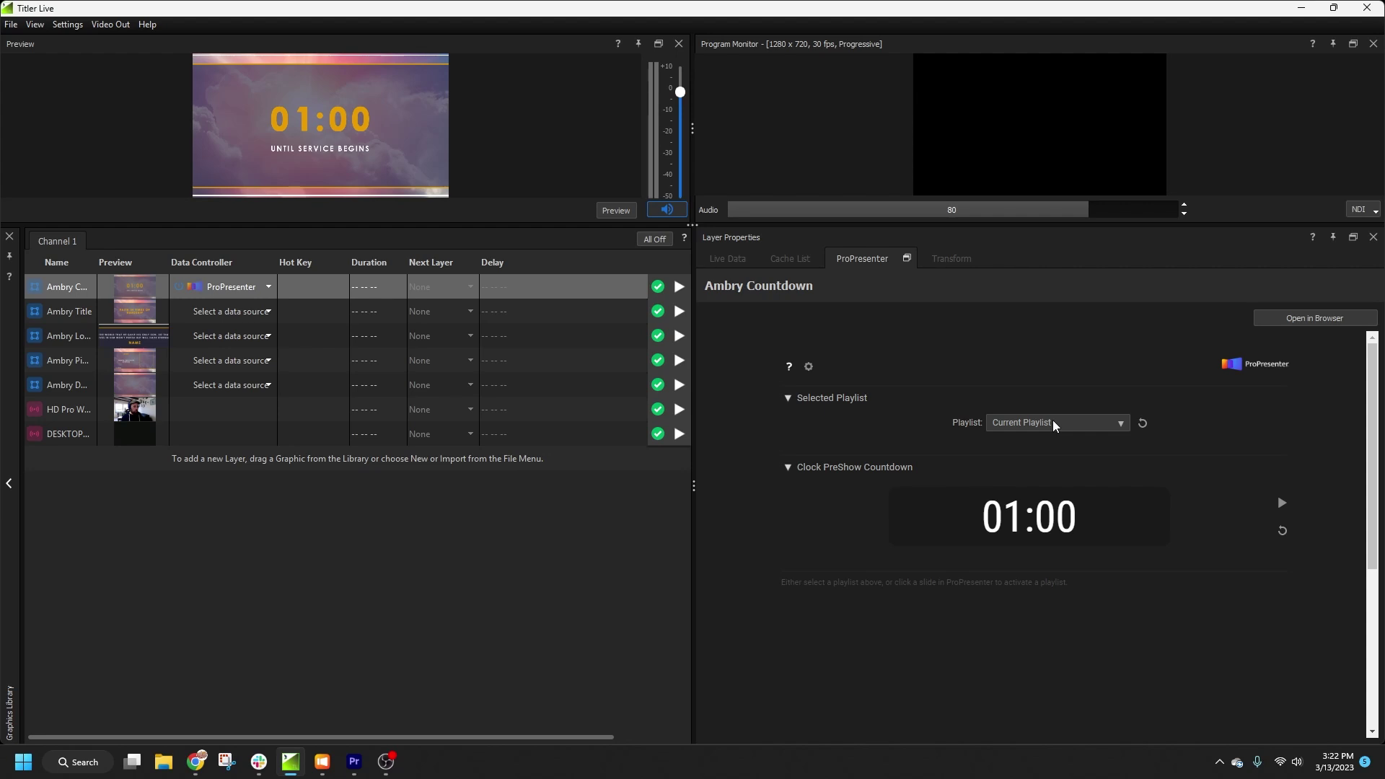
Step: Choose the Titler Demo Presentation playlist in the ProPresenter panel
{"action": "left_click", "coordinate": [1054, 425]}
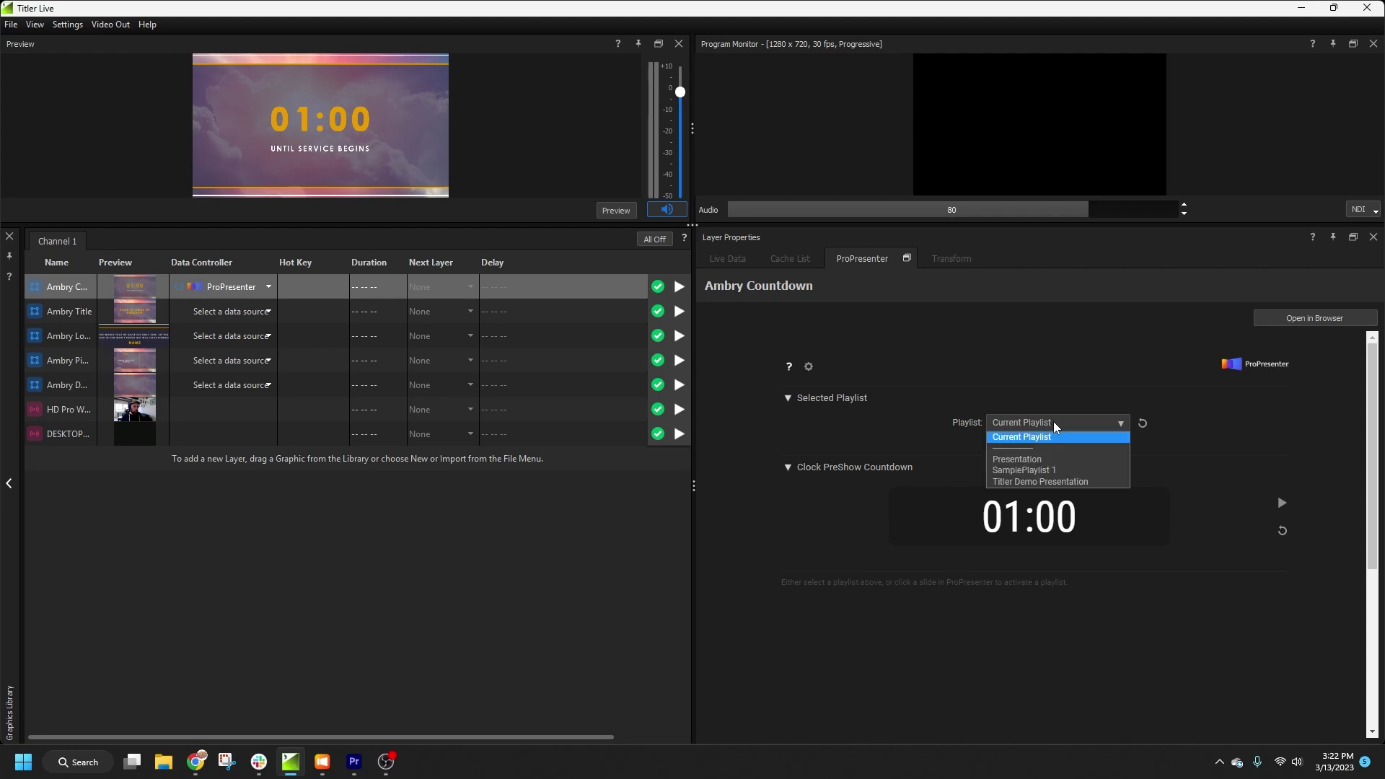
{"action": "left_click", "coordinate": [1058, 490]}
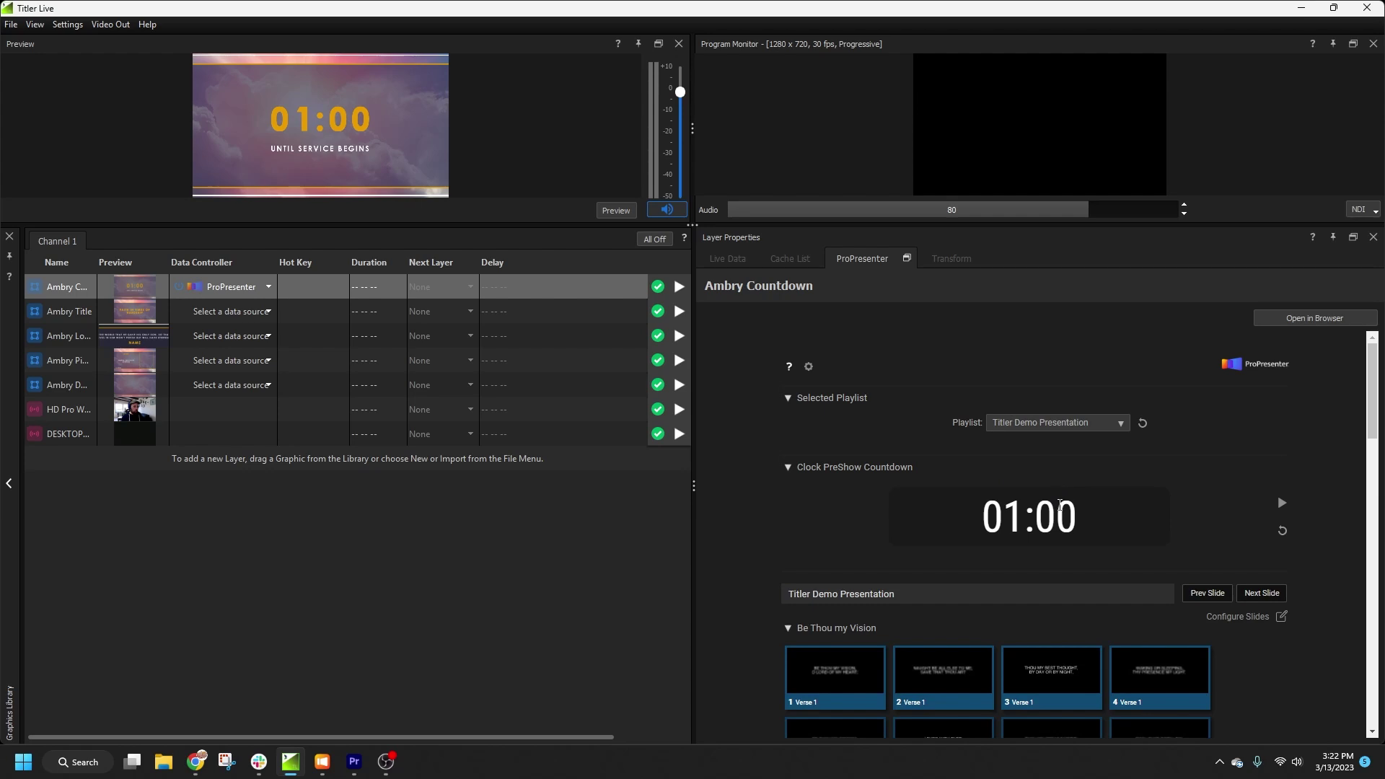
{"action": "scroll", "coordinate": [1059, 506], "scroll_direction": "down", "scroll_amount": 1}
{"action": "scroll", "coordinate": [1059, 508], "scroll_direction": "up", "scroll_amount": 1}
Step: Run the countdown on air, pause it at 00:54, then put the ProPresenter NDI feed live
{"action": "left_click", "coordinate": [678, 287]}
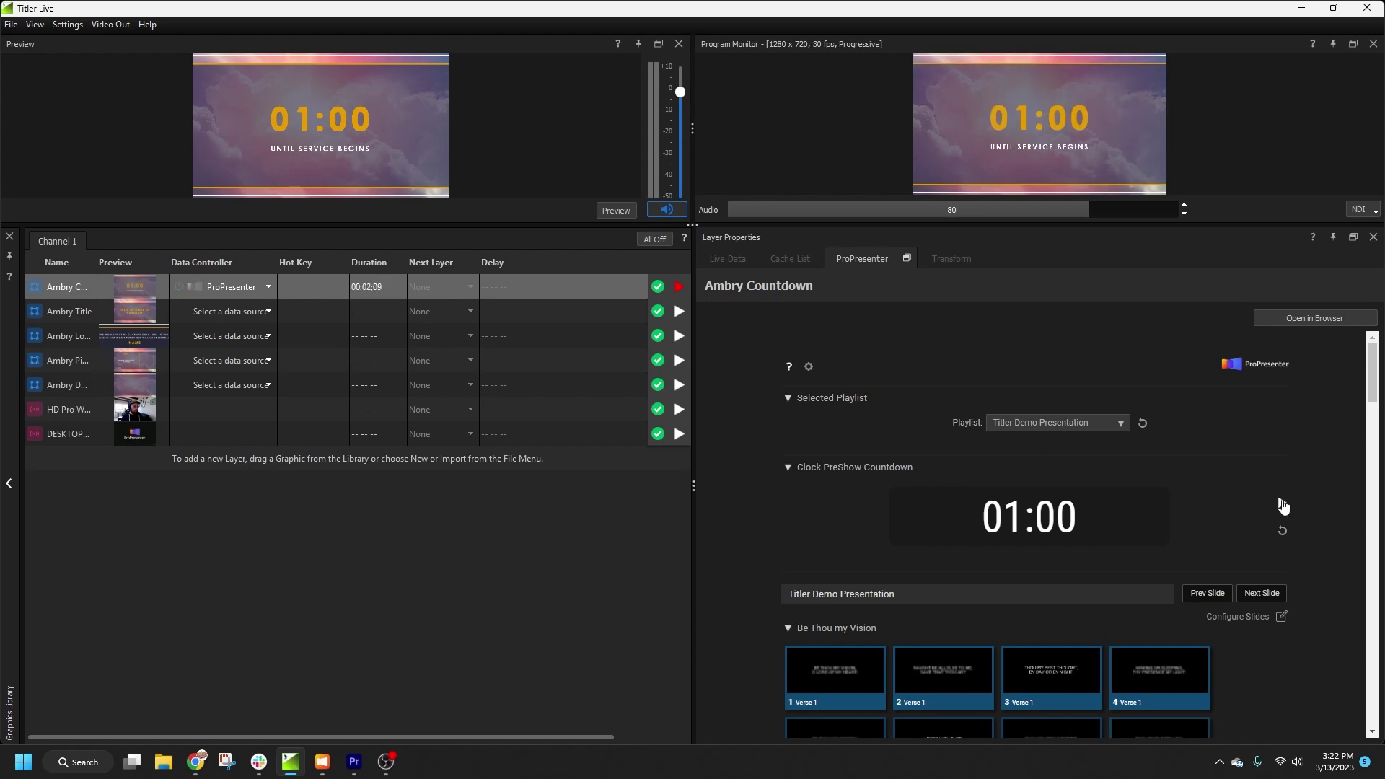
{"action": "left_click", "coordinate": [1282, 504]}
{"action": "left_click", "coordinate": [1282, 504]}
{"action": "left_click", "coordinate": [1281, 504]}
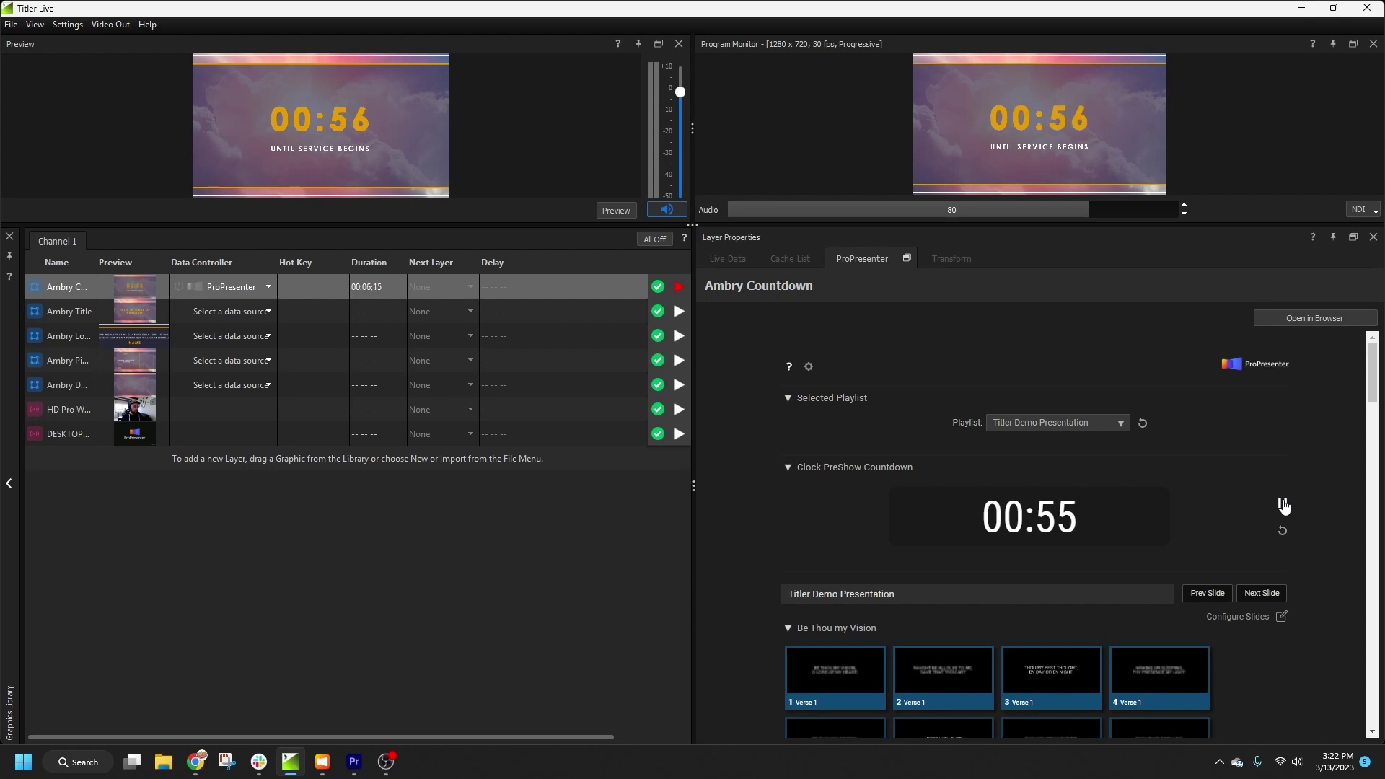
{"action": "left_click", "coordinate": [1282, 504]}
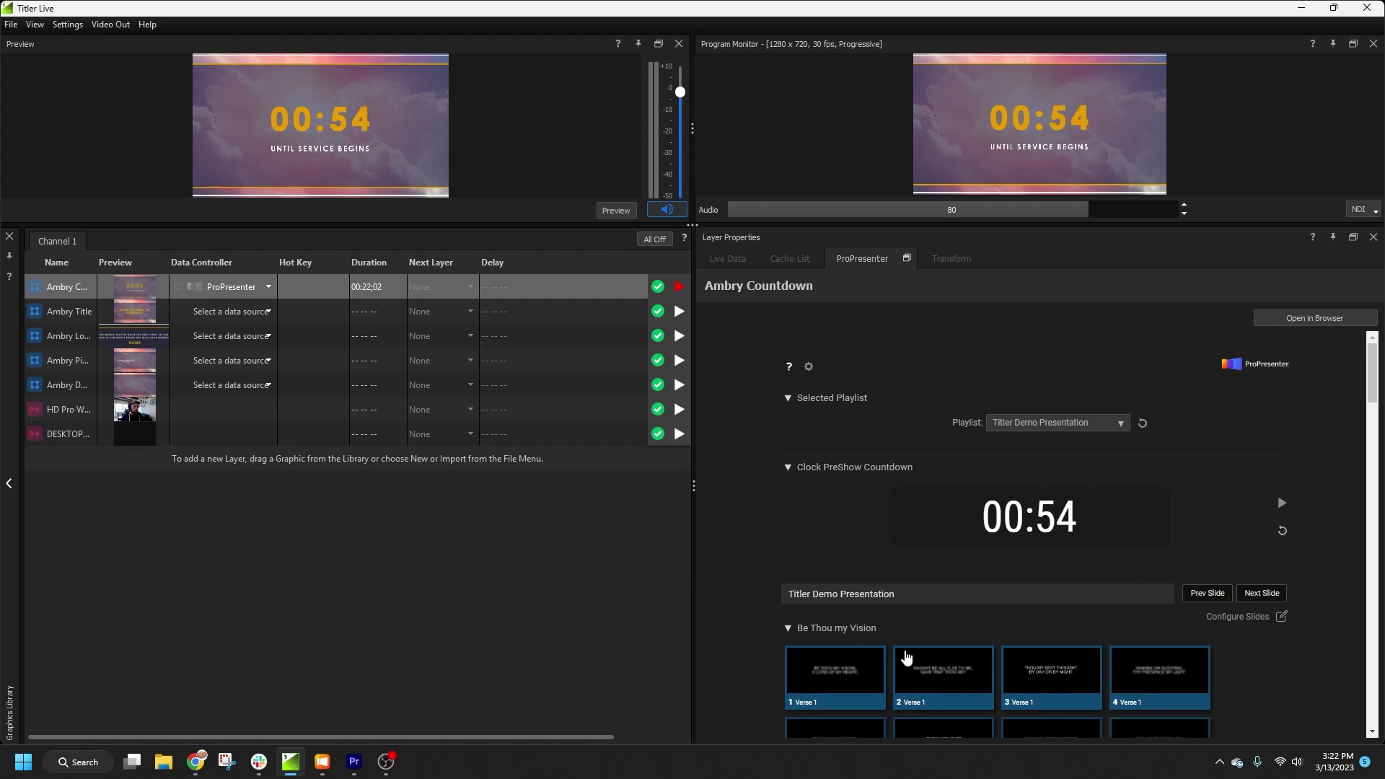
{"action": "left_click", "coordinate": [680, 288]}
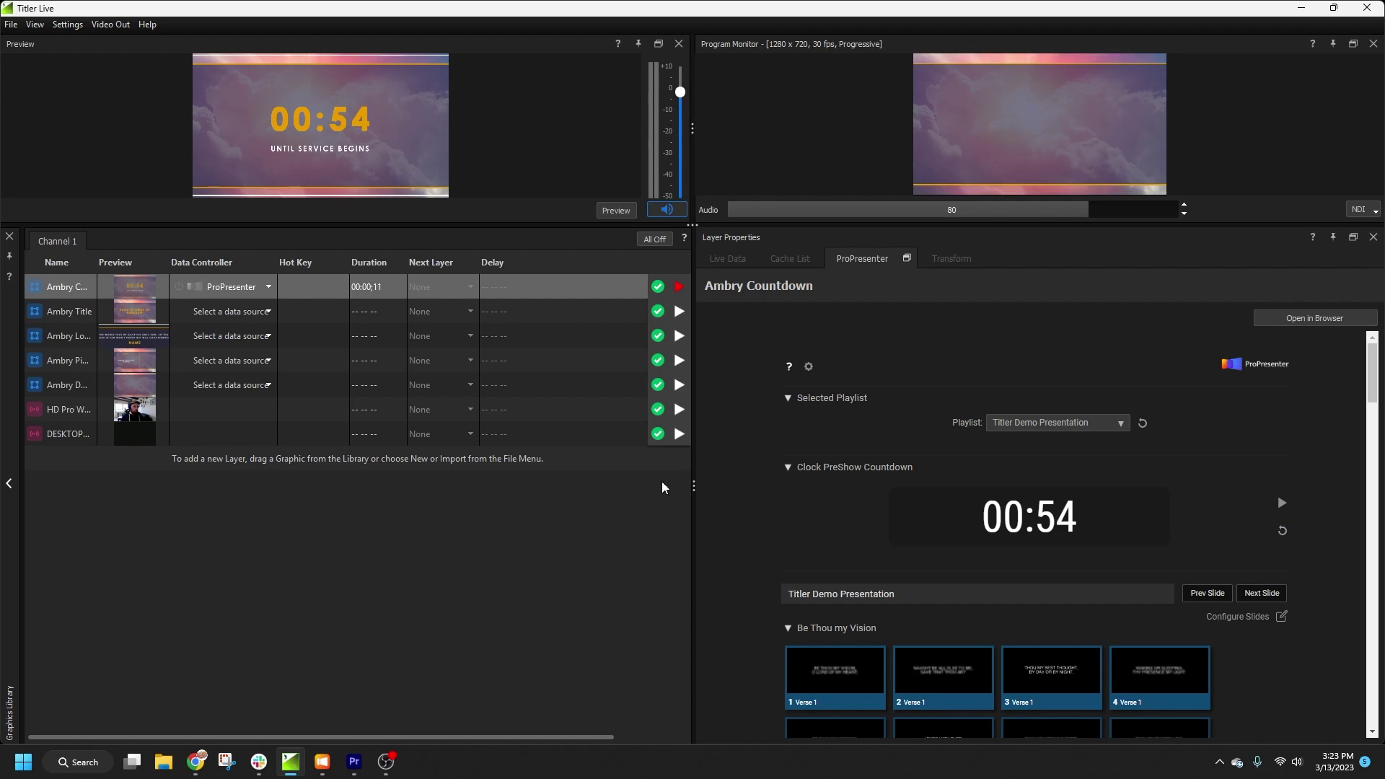
{"action": "left_click", "coordinate": [683, 438]}
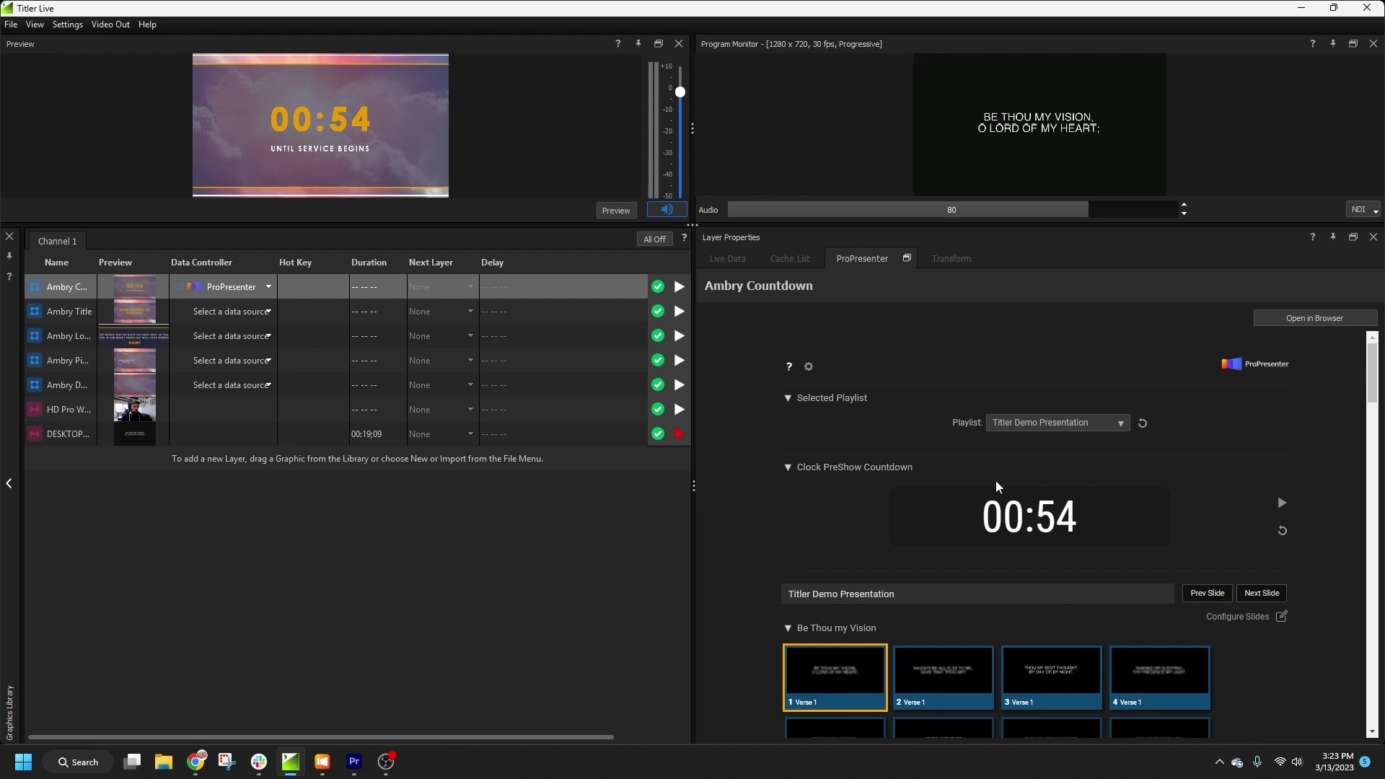
Step: Close ProPresenter's Preferences, view slide 1's notes (#12345), and return to the Be Thou My Vision grid
{"action": "mouse_move", "coordinate": [321, 773]}
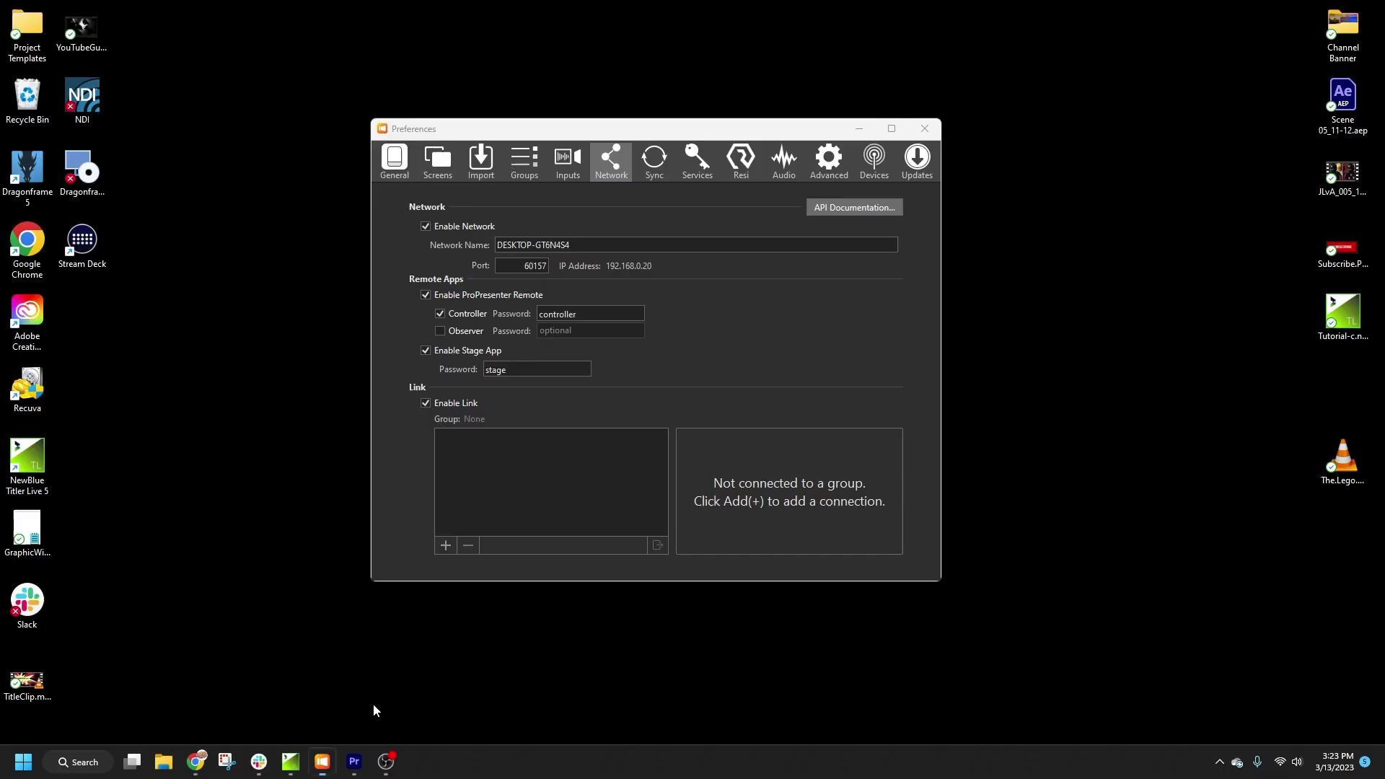
{"action": "left_click", "coordinate": [399, 690]}
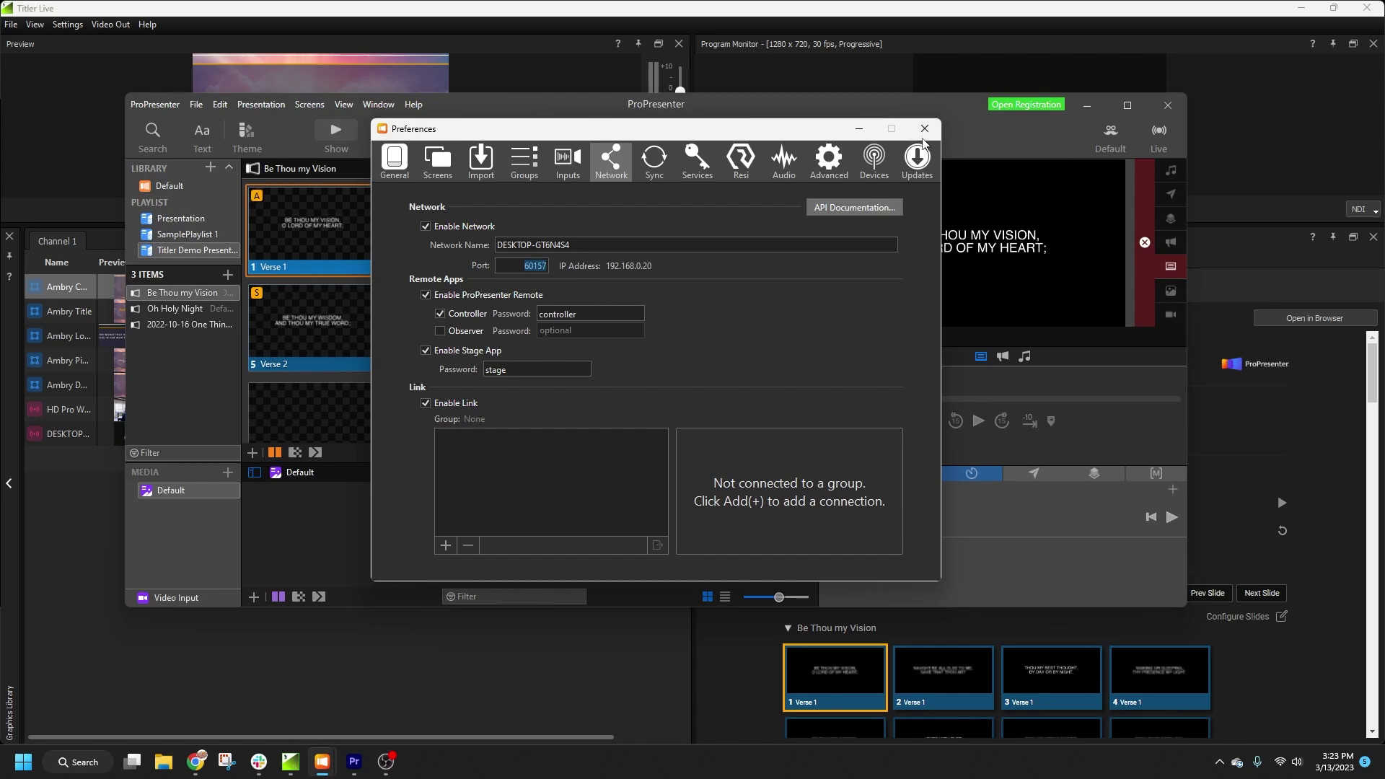
{"action": "left_click", "coordinate": [924, 129]}
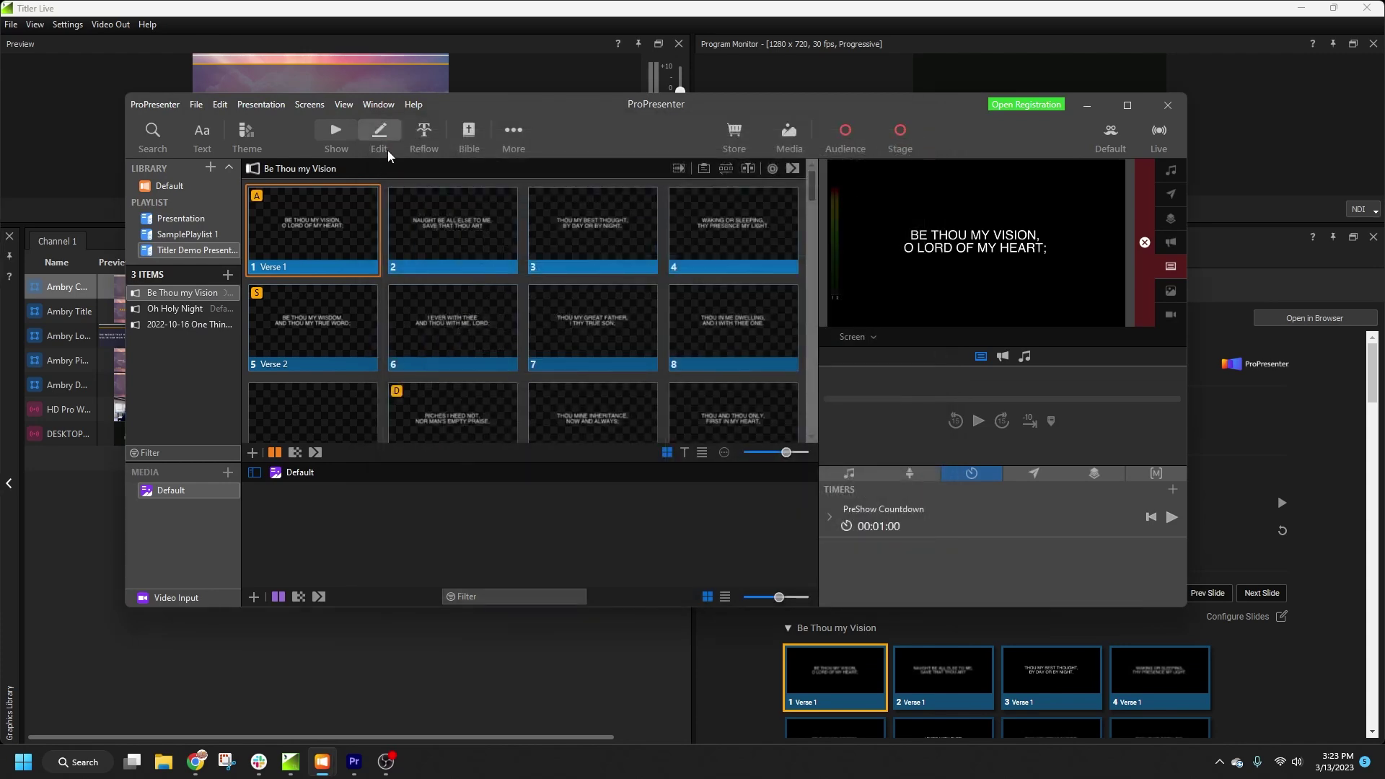
{"action": "left_click", "coordinate": [387, 150]}
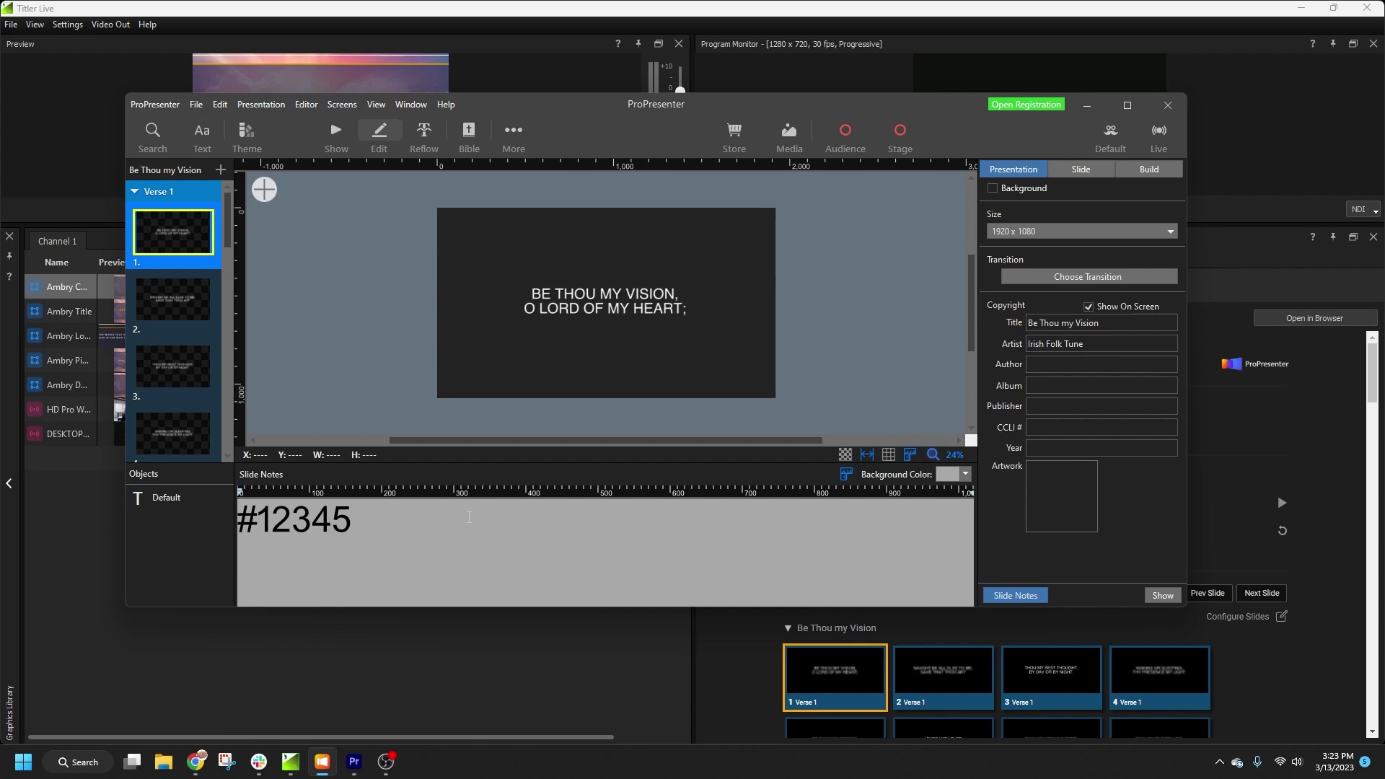
{"action": "left_click", "coordinate": [331, 130]}
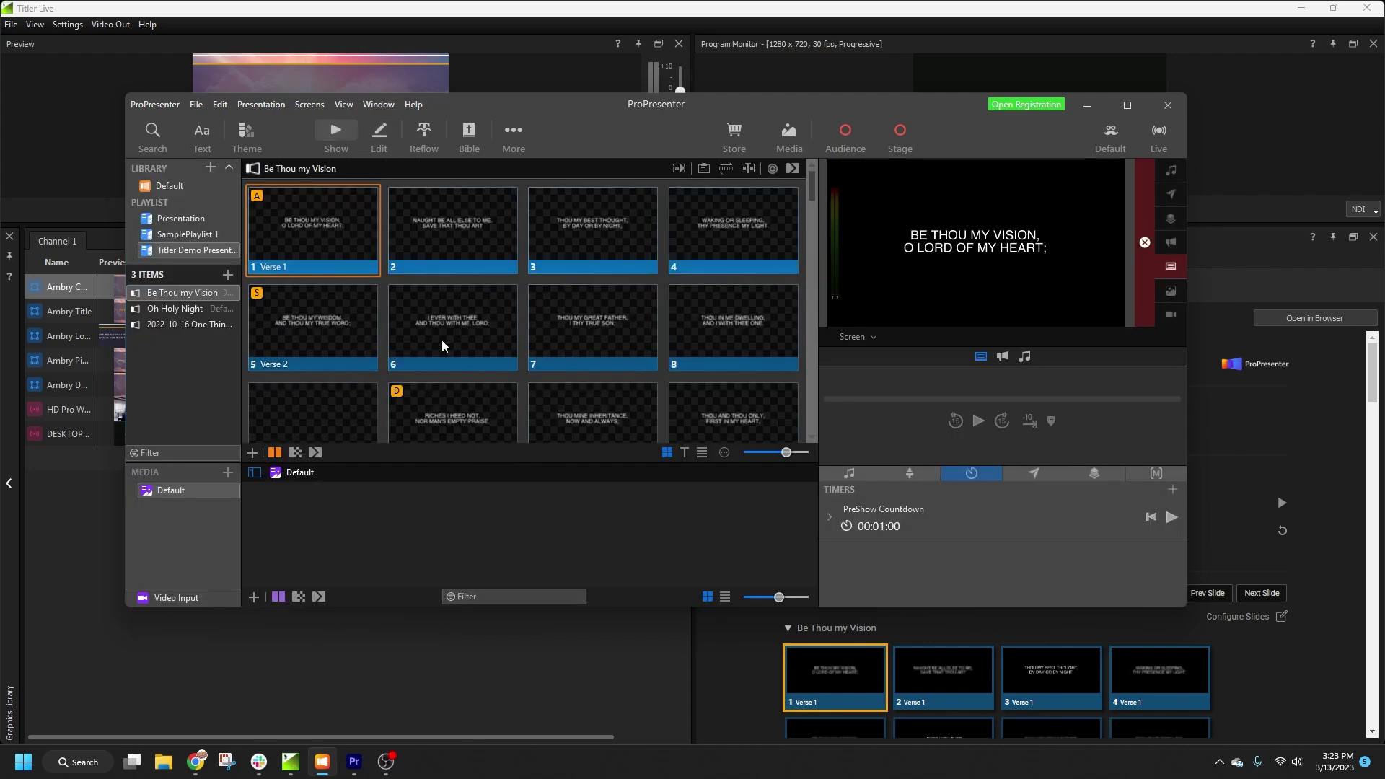
Step: Enter slide configuration and make slide 1 a Lyrics slide
{"action": "left_click", "coordinate": [738, 649]}
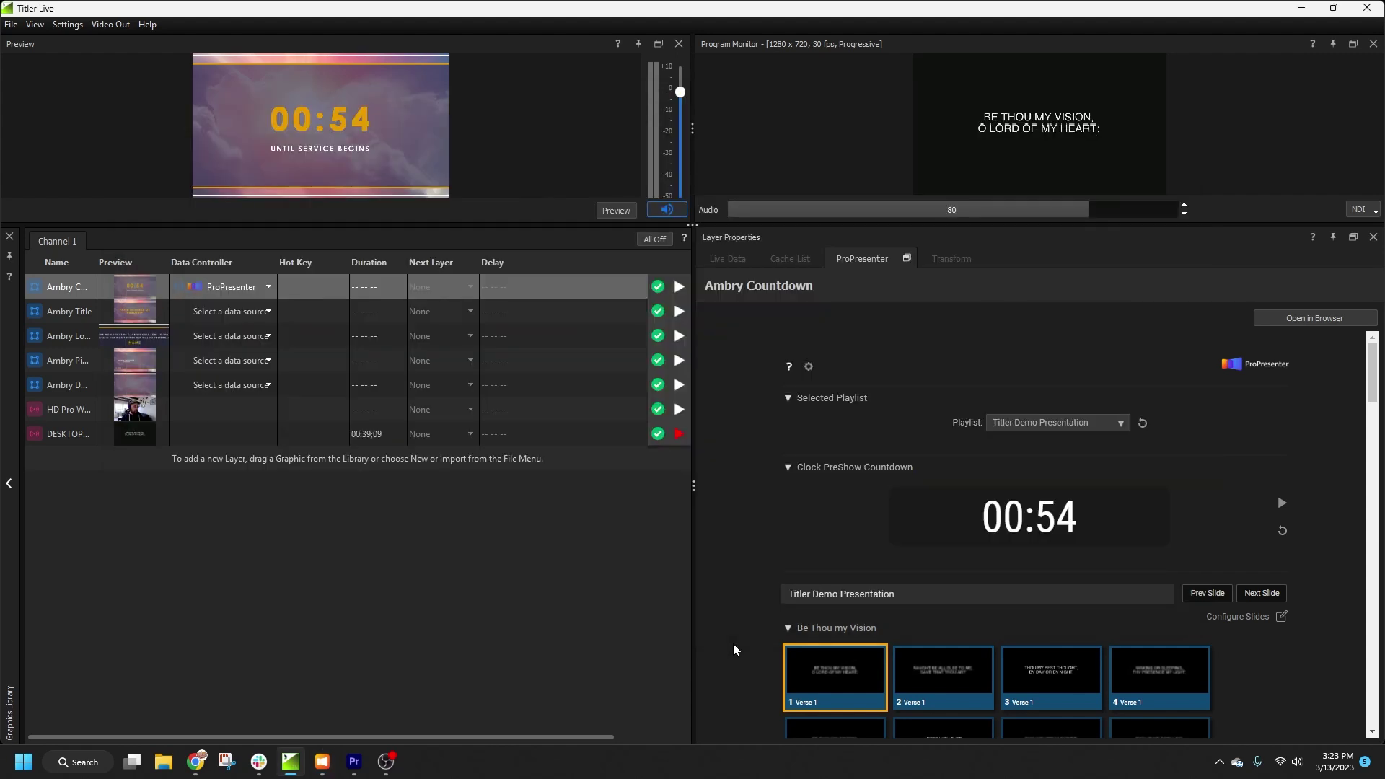
{"action": "scroll", "coordinate": [900, 540], "scroll_direction": "down", "scroll_amount": 2}
{"action": "scroll", "coordinate": [901, 538], "scroll_direction": "down", "scroll_amount": 1}
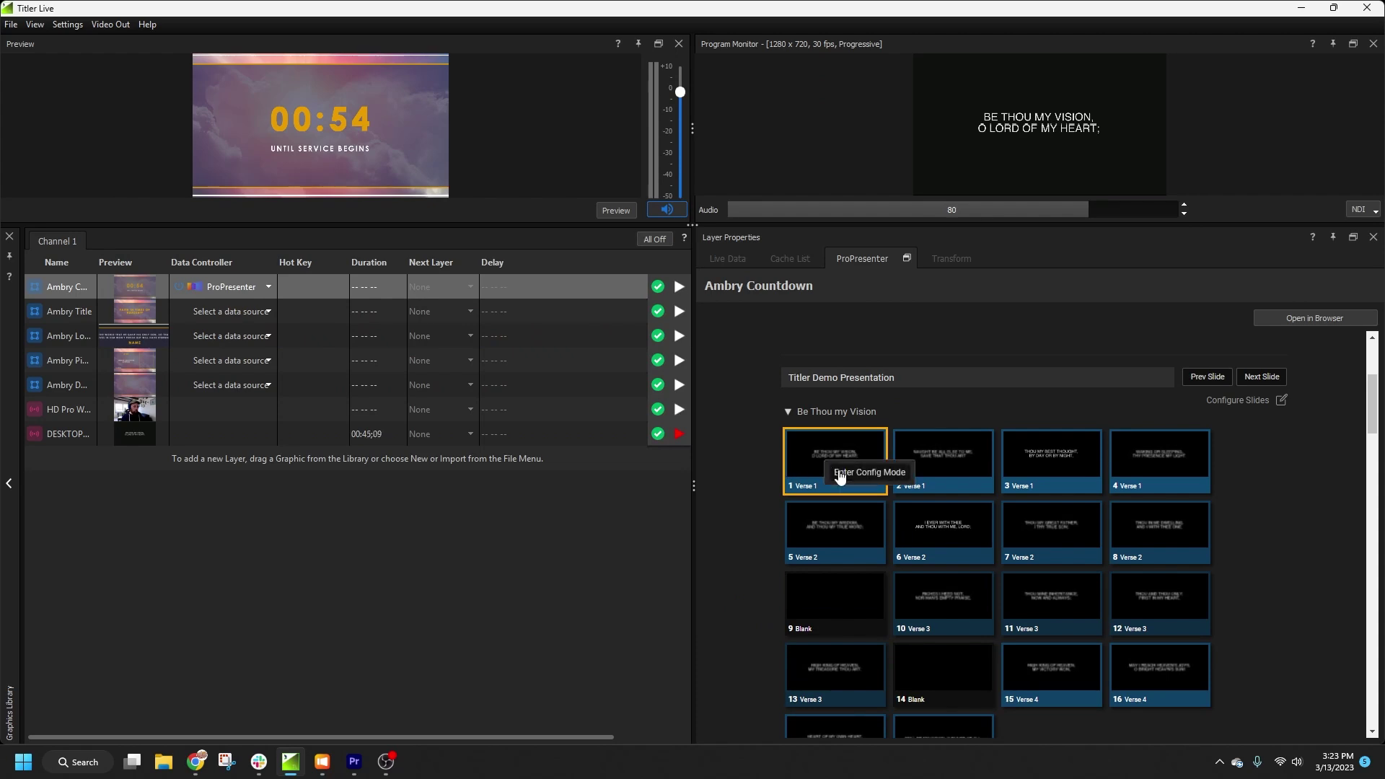
{"action": "left_click", "coordinate": [841, 475]}
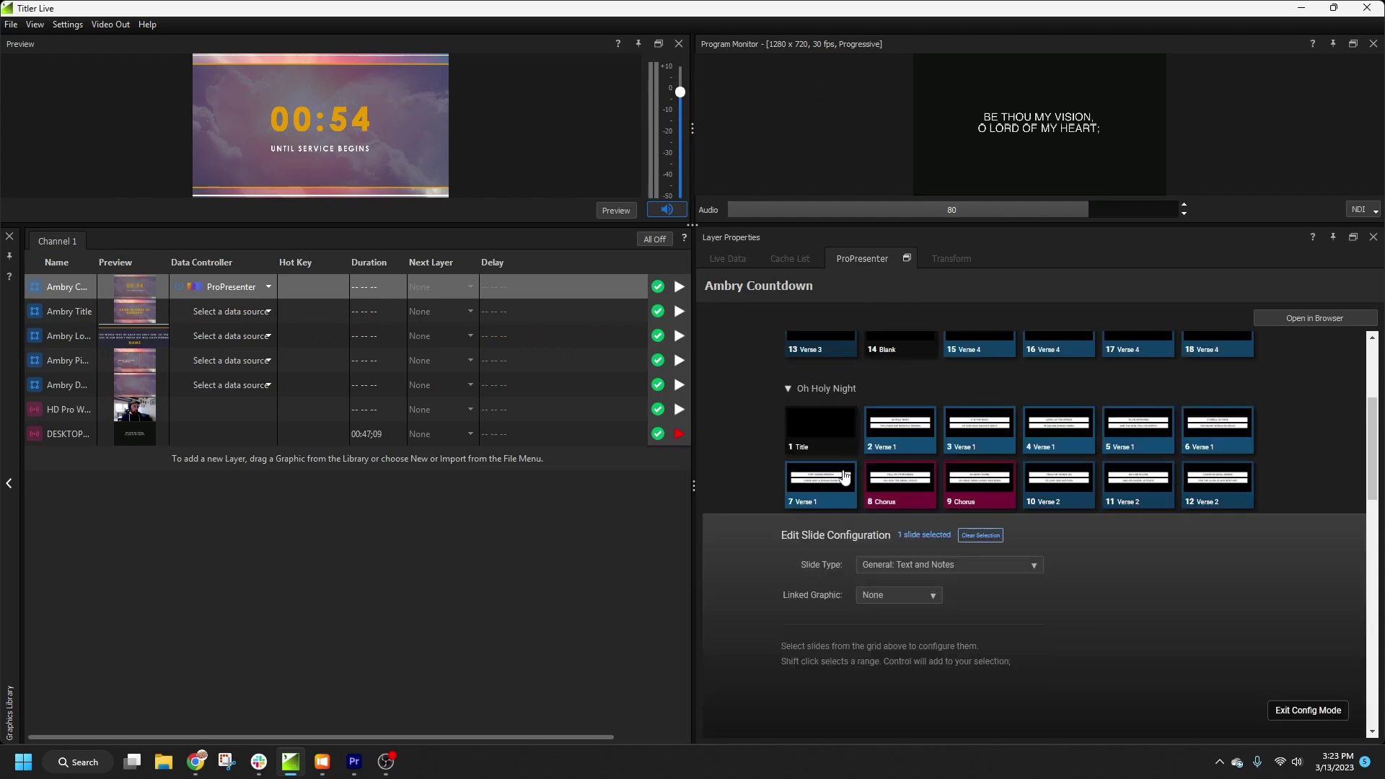
{"action": "scroll", "coordinate": [1062, 375], "scroll_direction": "up", "scroll_amount": 3}
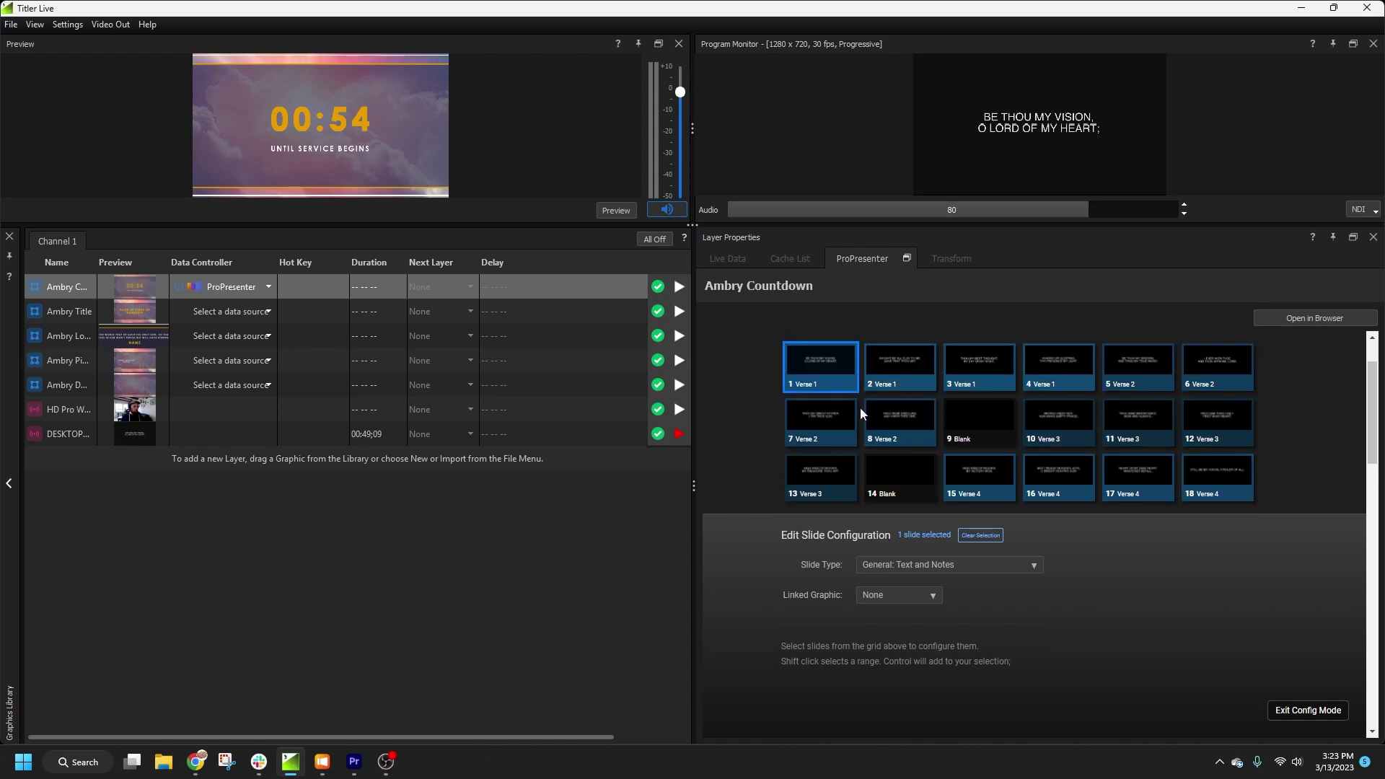
{"action": "left_click", "coordinate": [954, 567]}
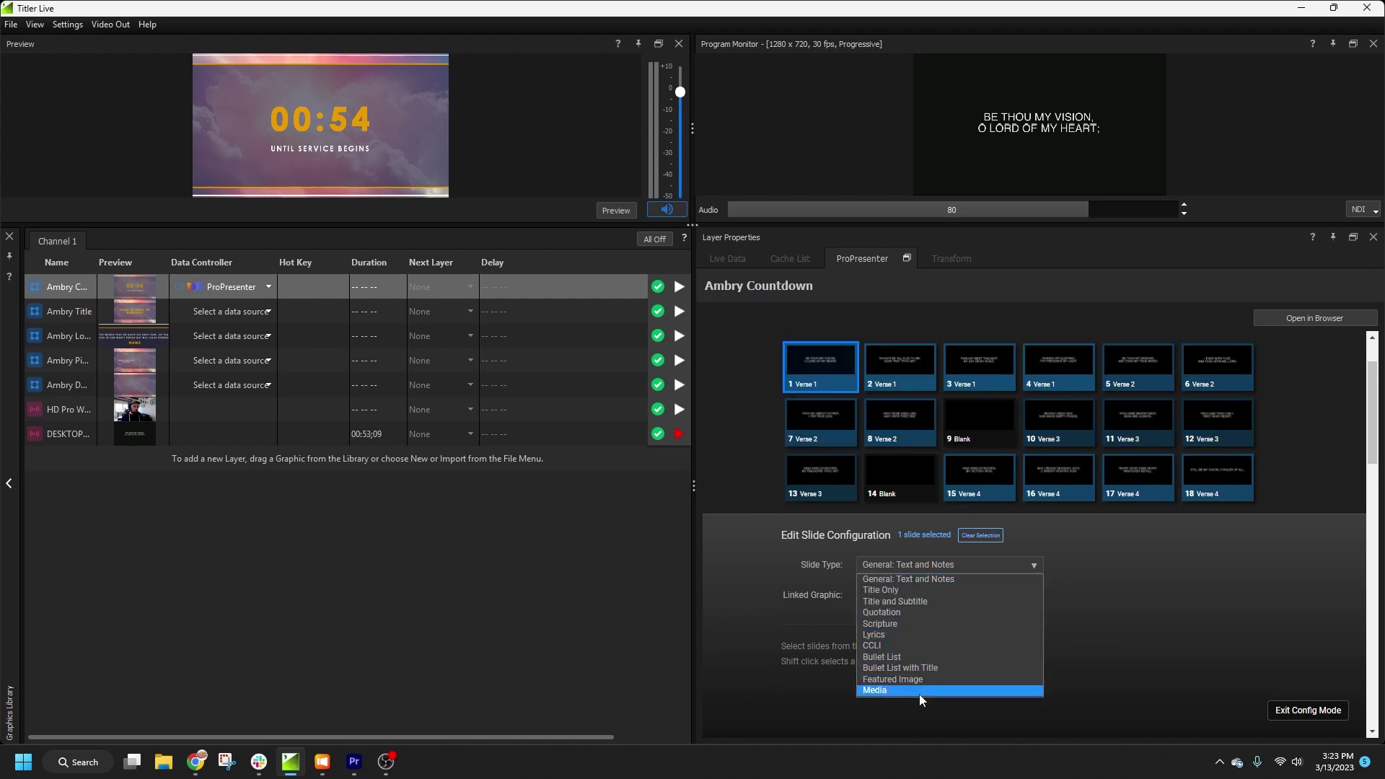
{"action": "left_click", "coordinate": [920, 634]}
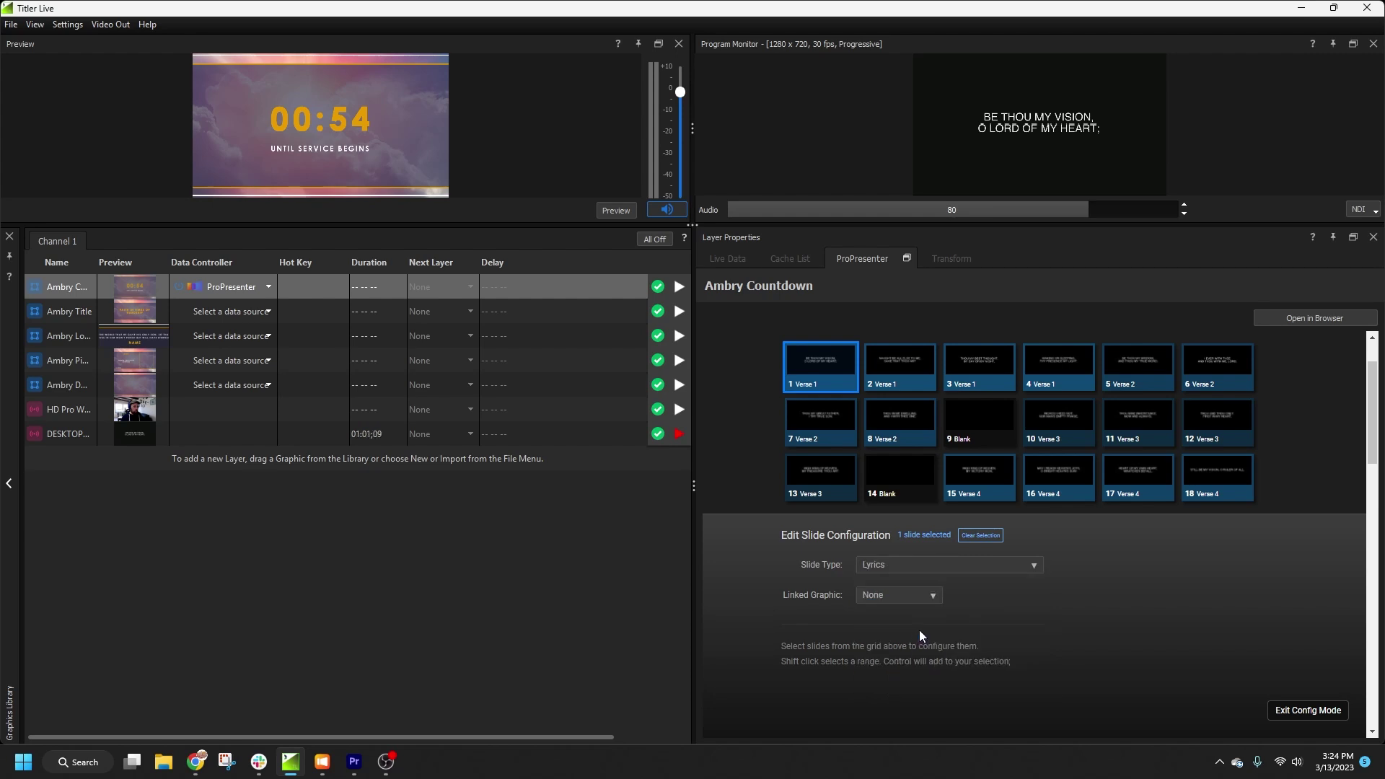
Step: Link slide 1 to Ambry PiP Lyrics with the NDI HX camera as live video
{"action": "left_click", "coordinate": [923, 594]}
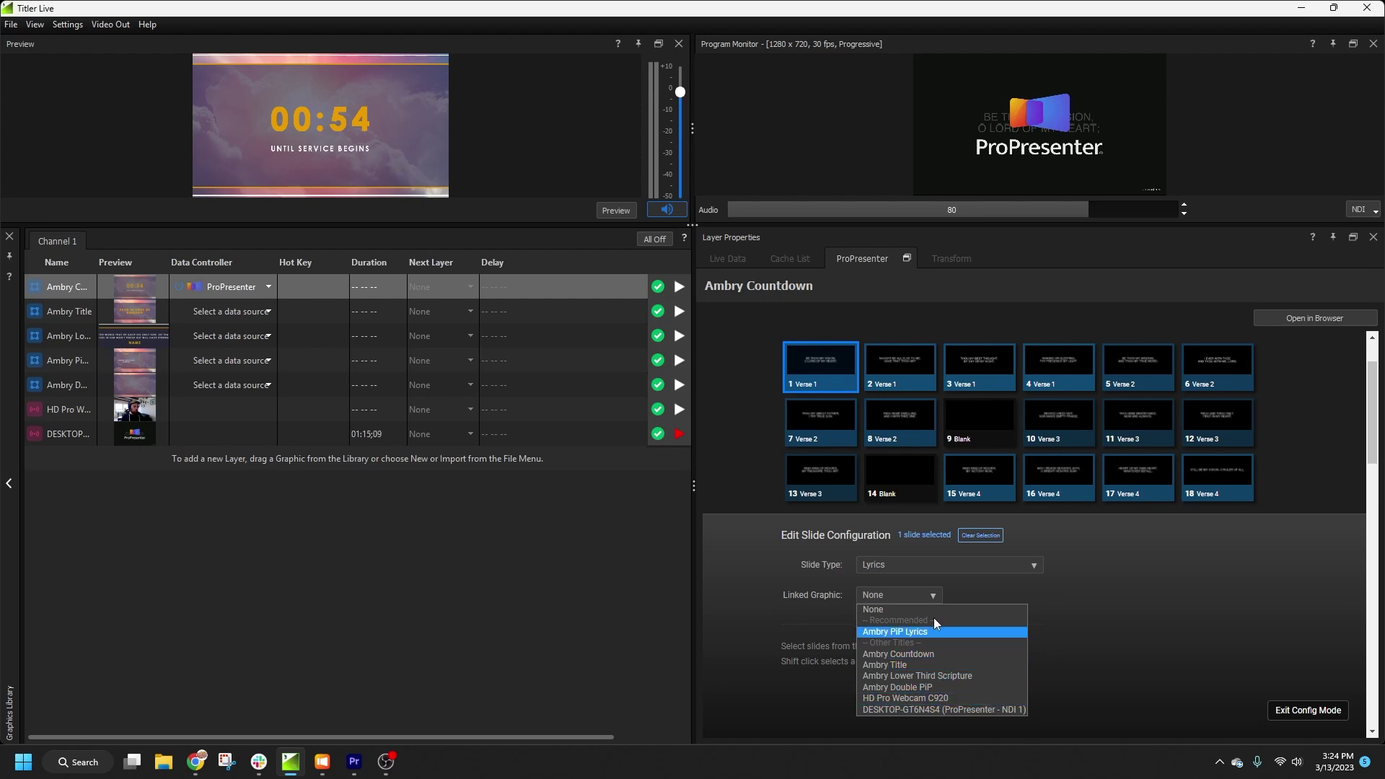
{"action": "left_click", "coordinate": [928, 631]}
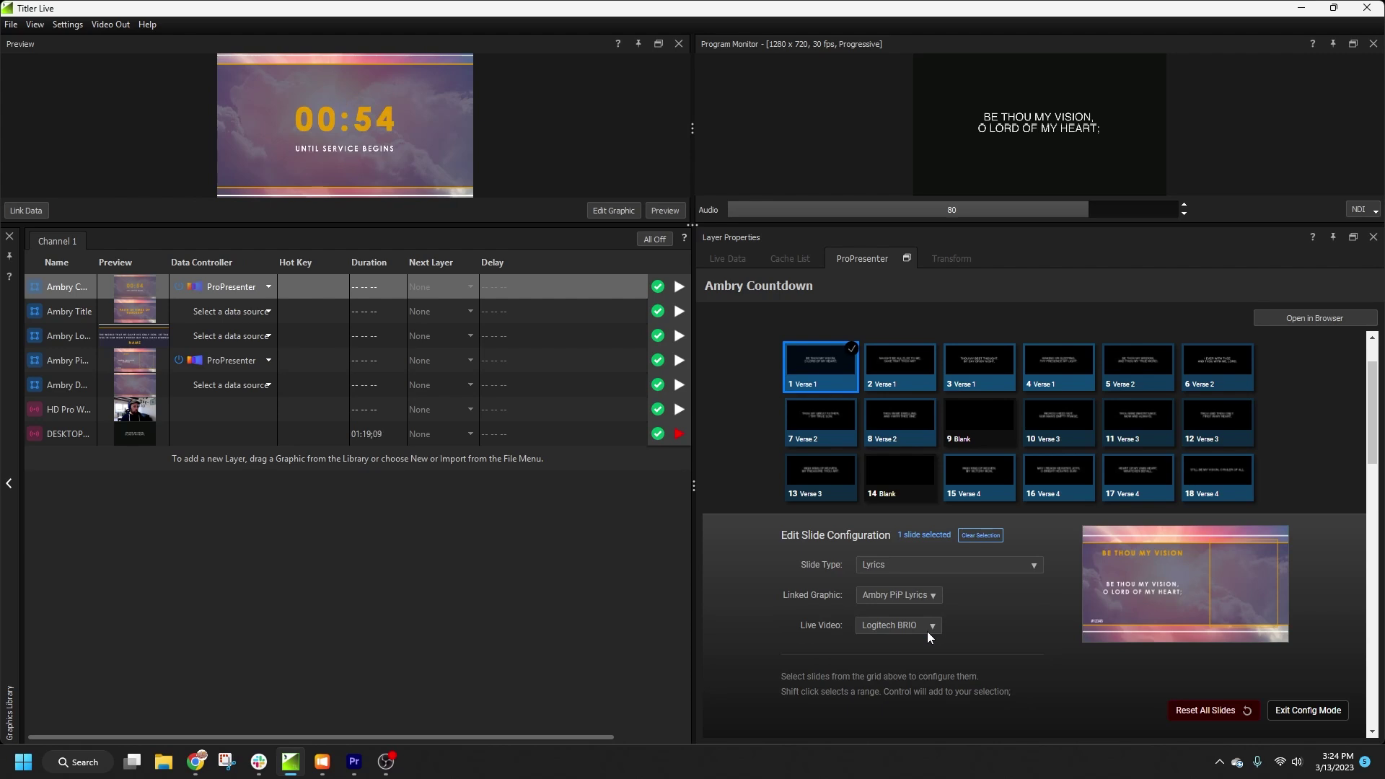
{"action": "left_click", "coordinate": [926, 628]}
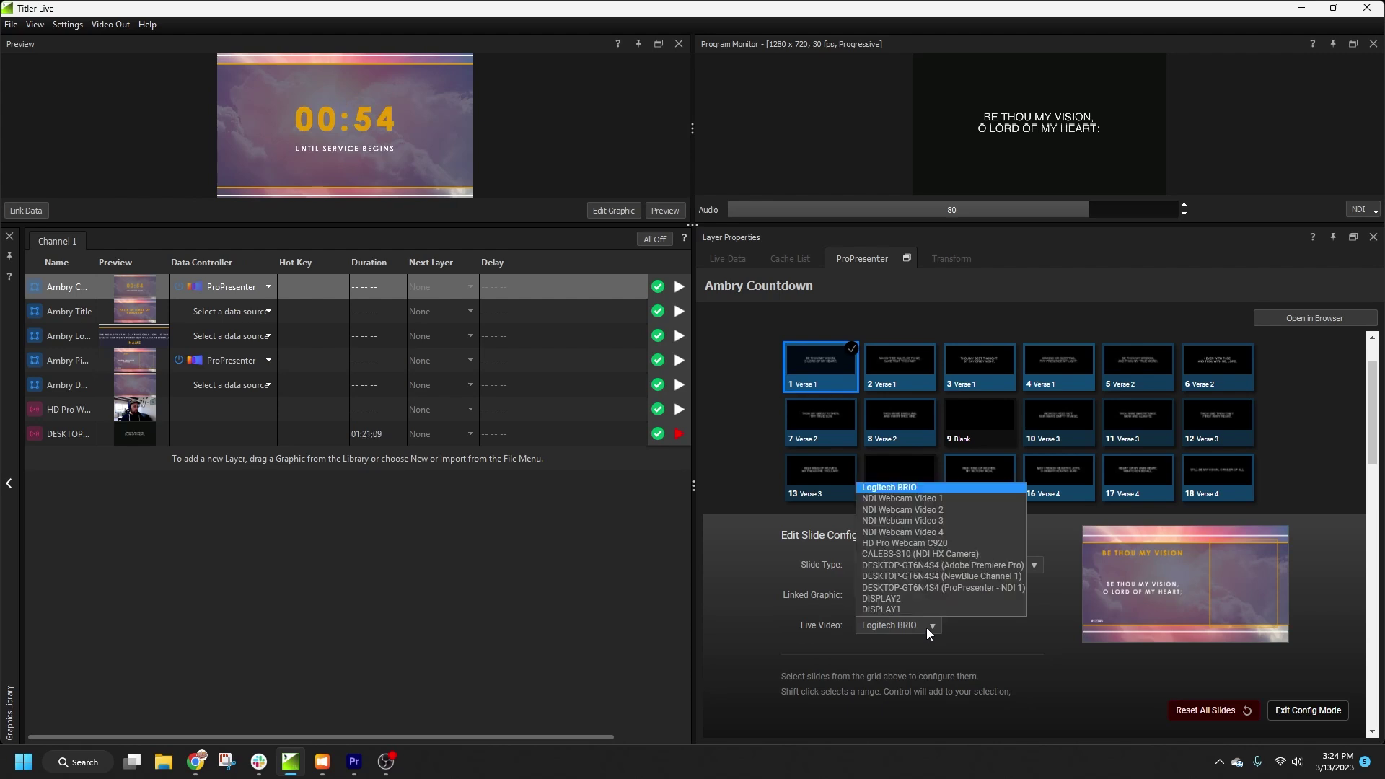
{"action": "left_click", "coordinate": [935, 559]}
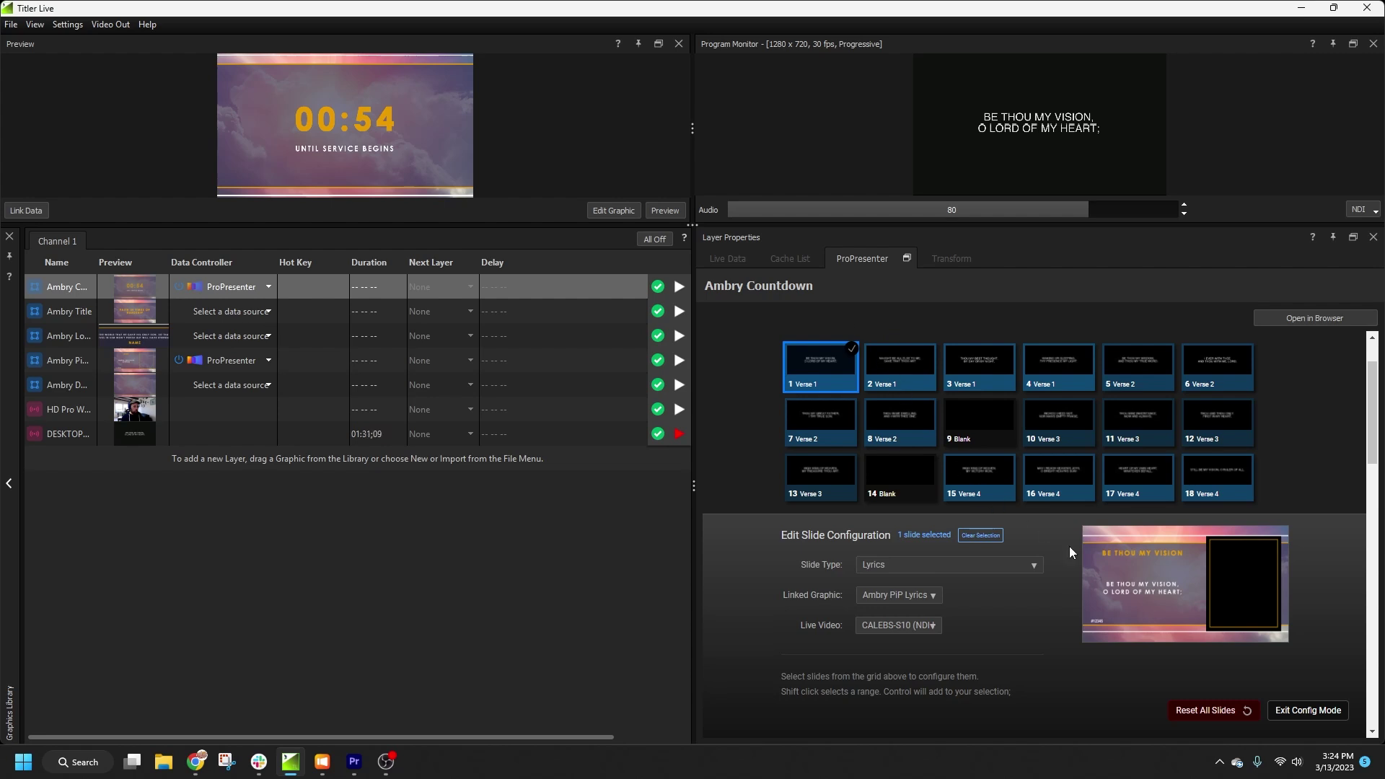
Step: Exit config mode, step forward and back to air Verse 1 as PiP Lyrics, then reenter configuration
{"action": "left_click", "coordinate": [1306, 710]}
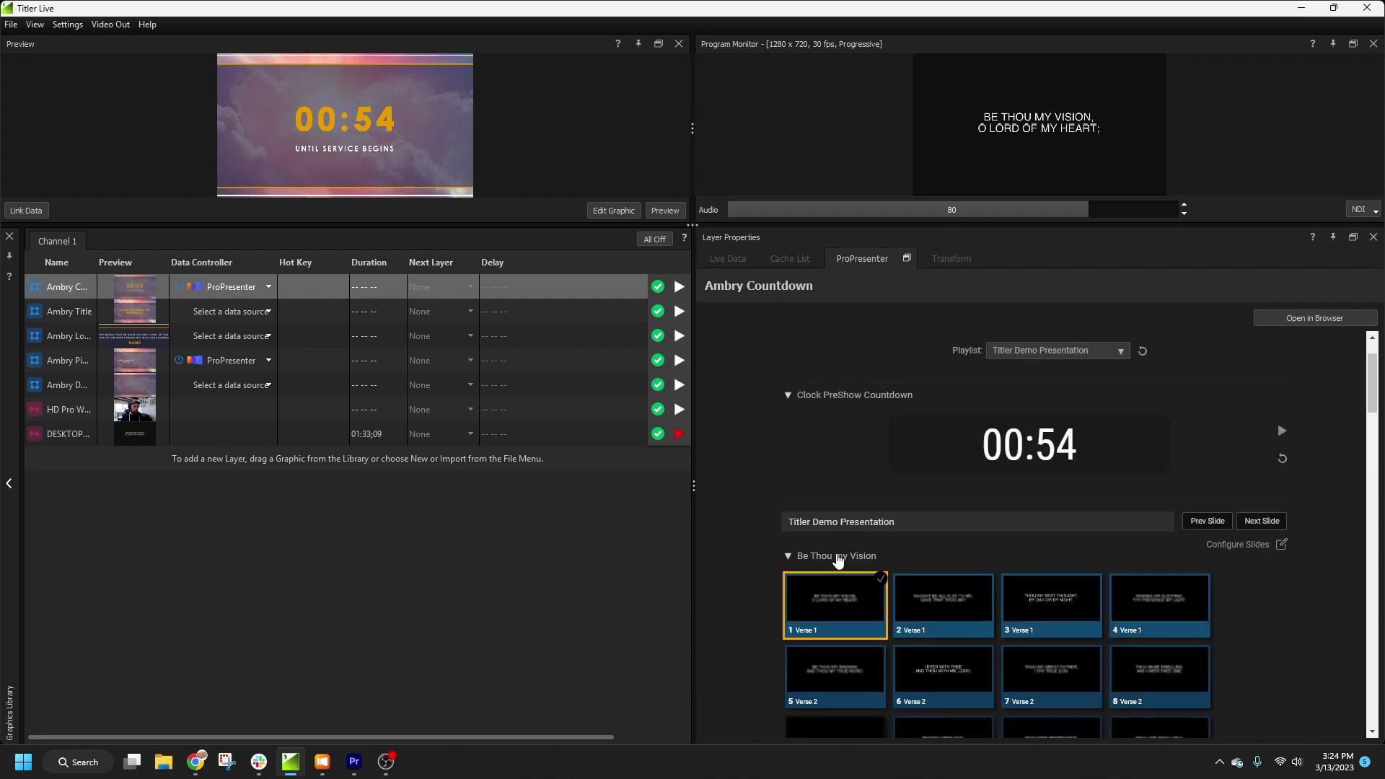
{"action": "key", "text": "Right"}
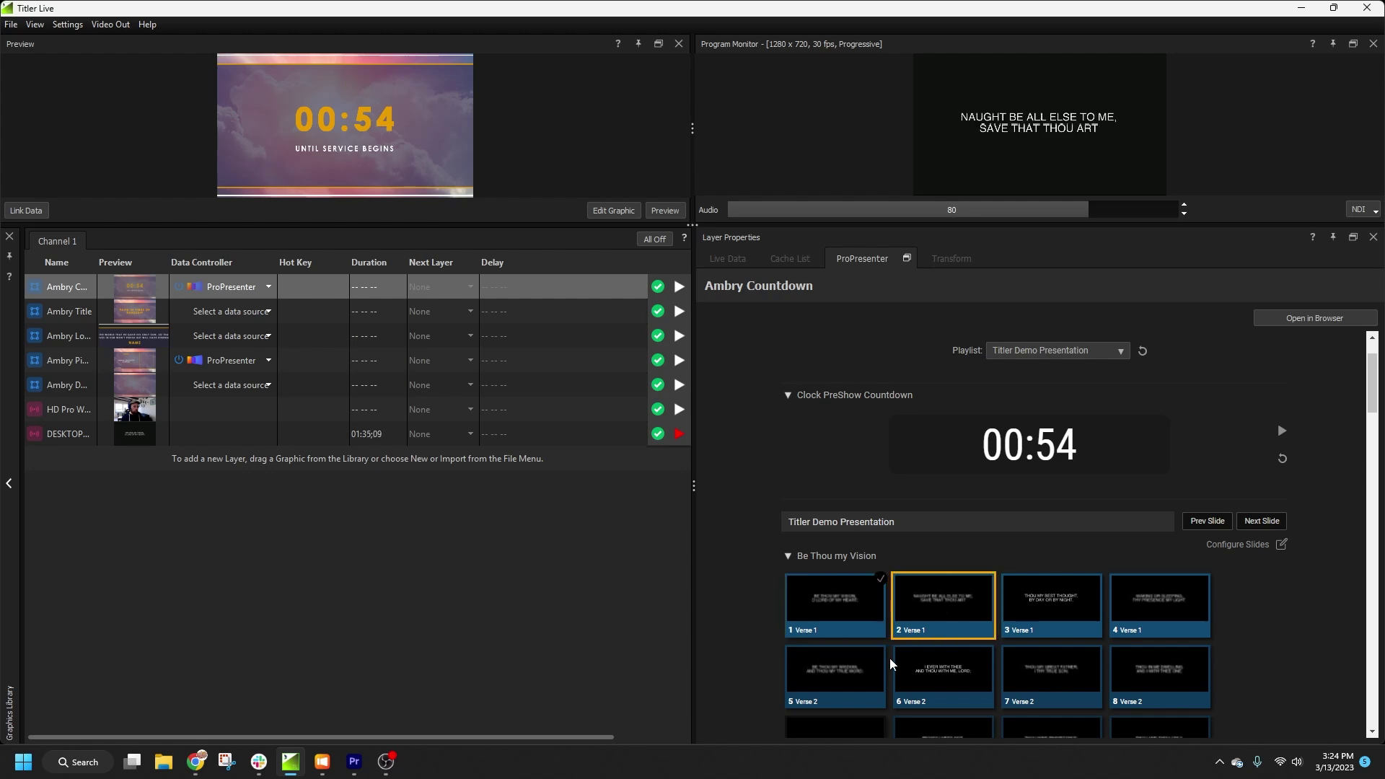
{"action": "key", "text": "Left"}
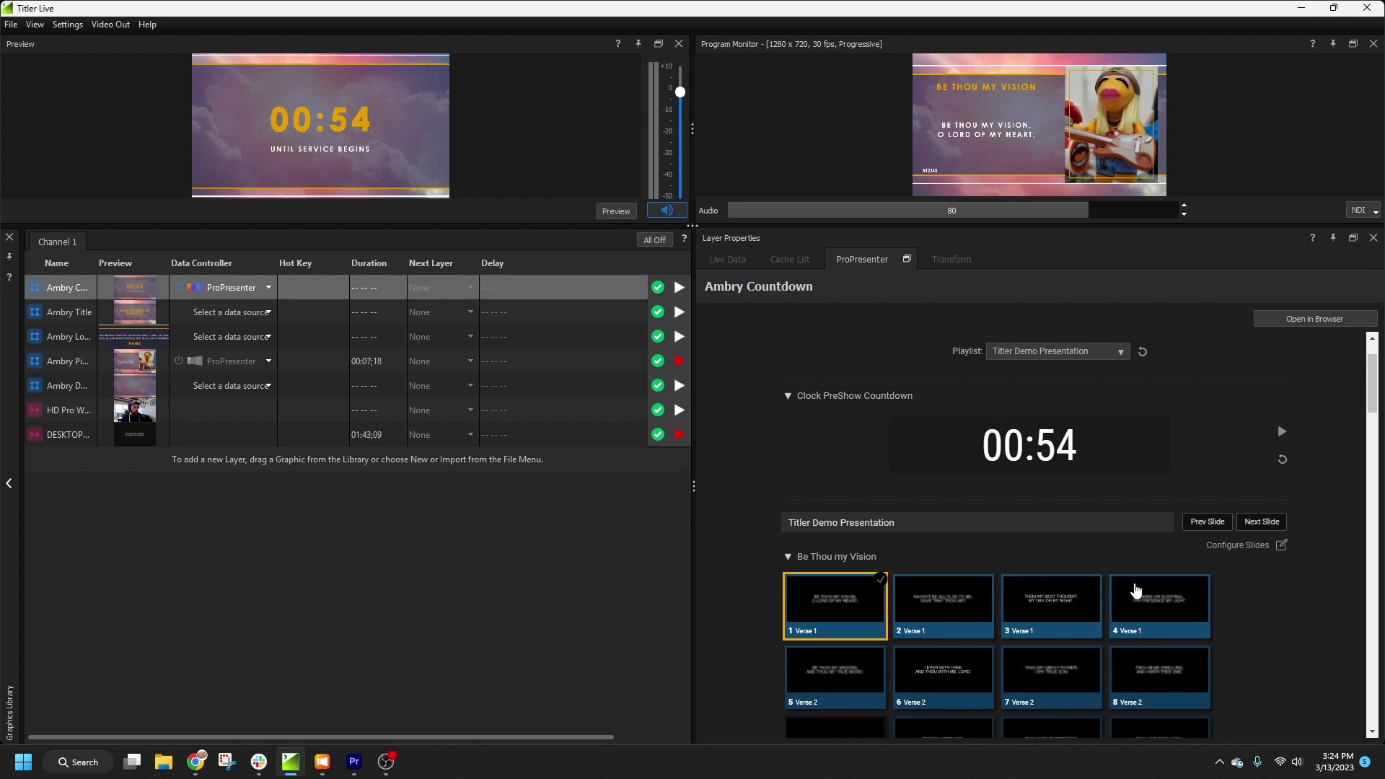
{"action": "left_click", "coordinate": [1252, 547]}
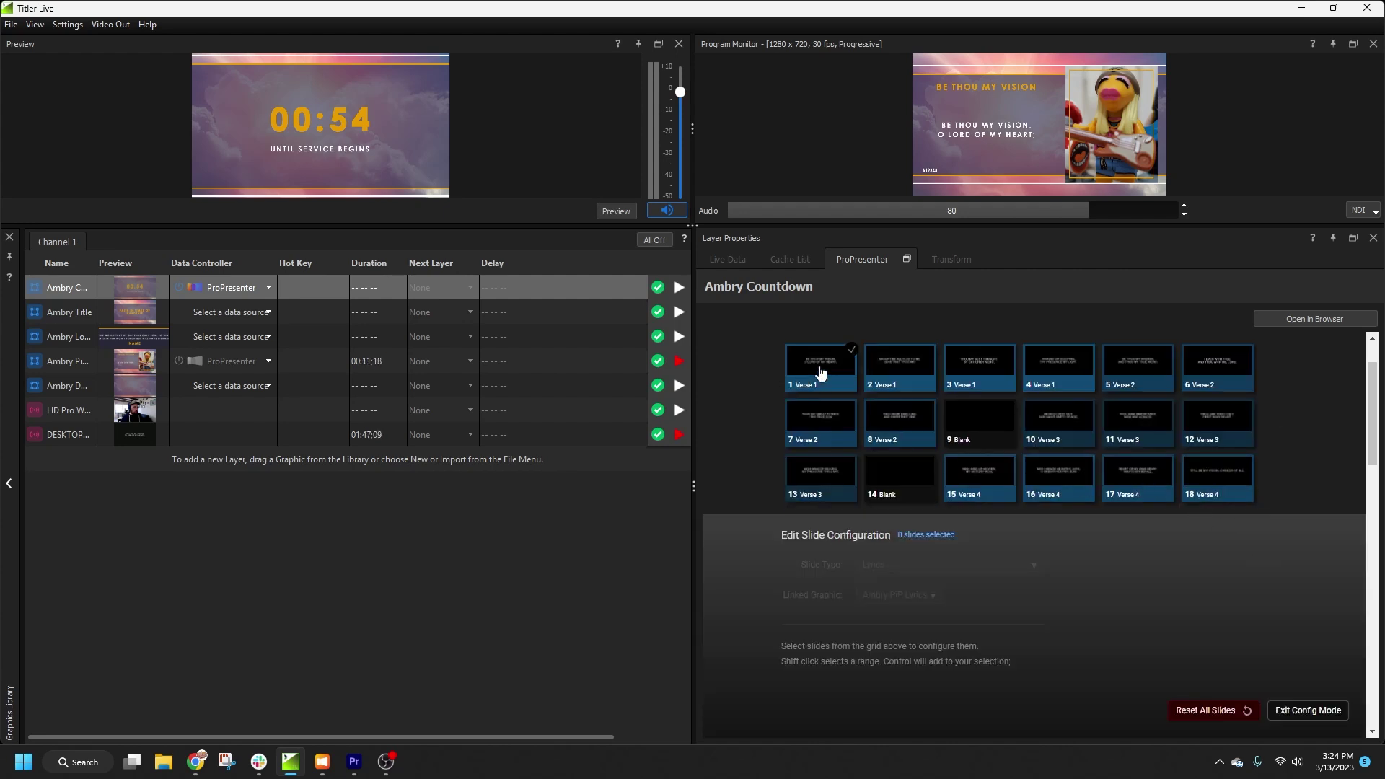
Step: Select all 18 slides and set them to Lyrics, Ambry PiP Lyrics, and the NDI HX camera
{"action": "left_click", "coordinate": [820, 372]}
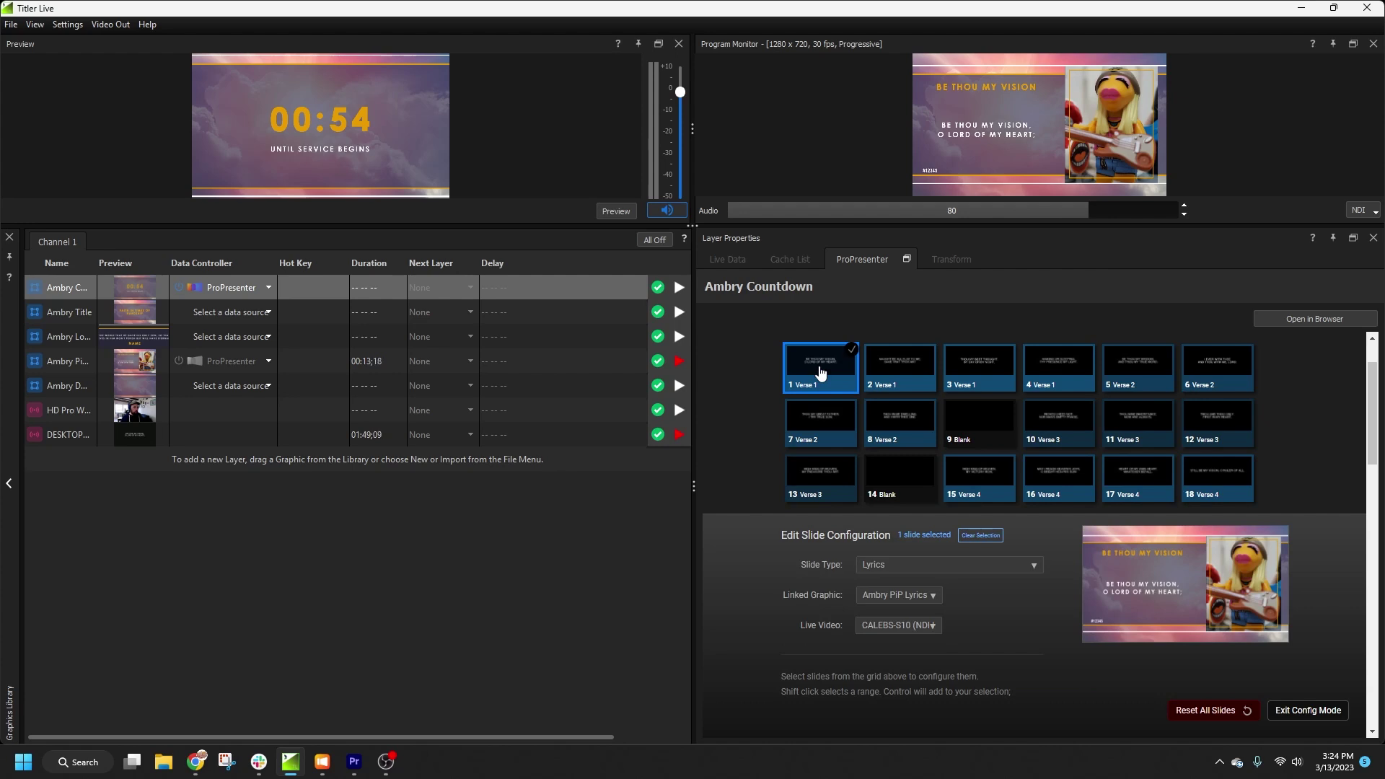
{"action": "right_click", "coordinate": [820, 372]}
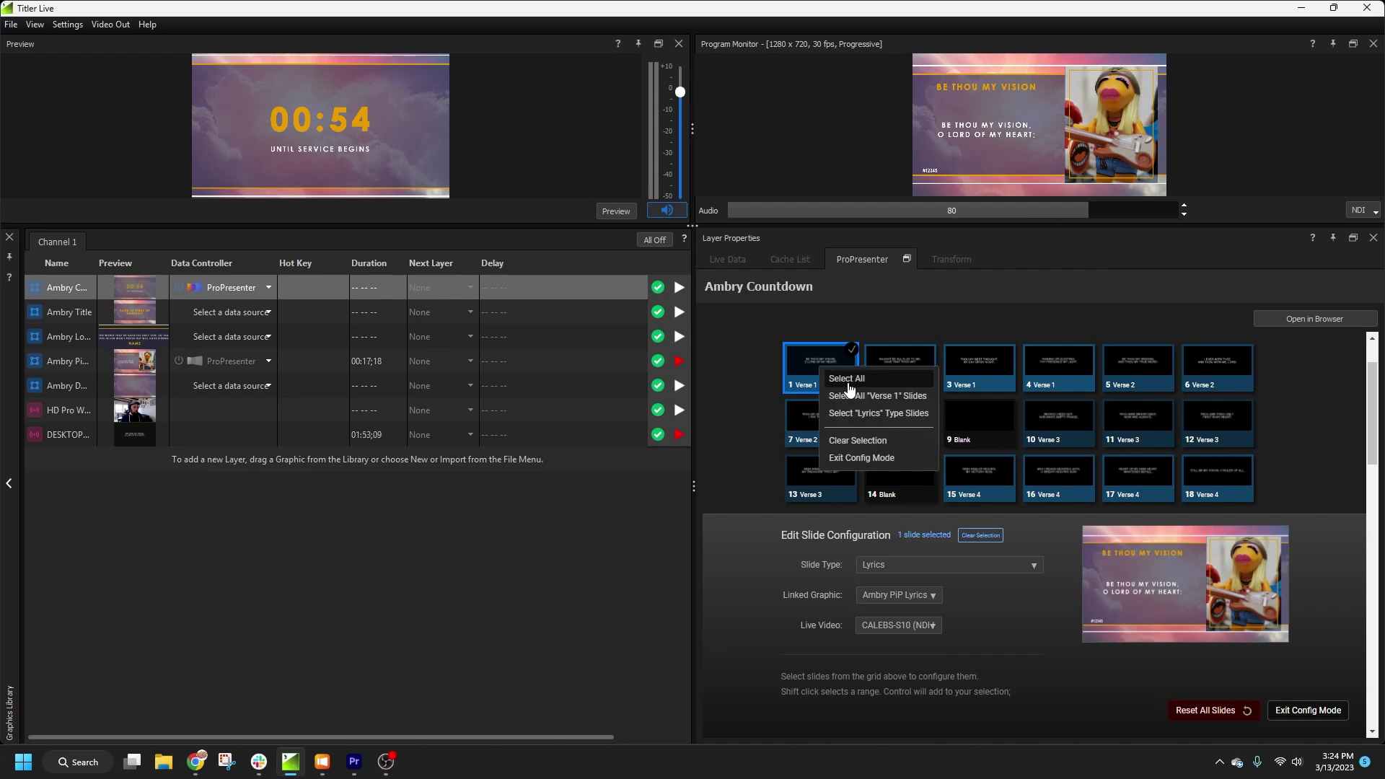
{"action": "left_click", "coordinate": [849, 388]}
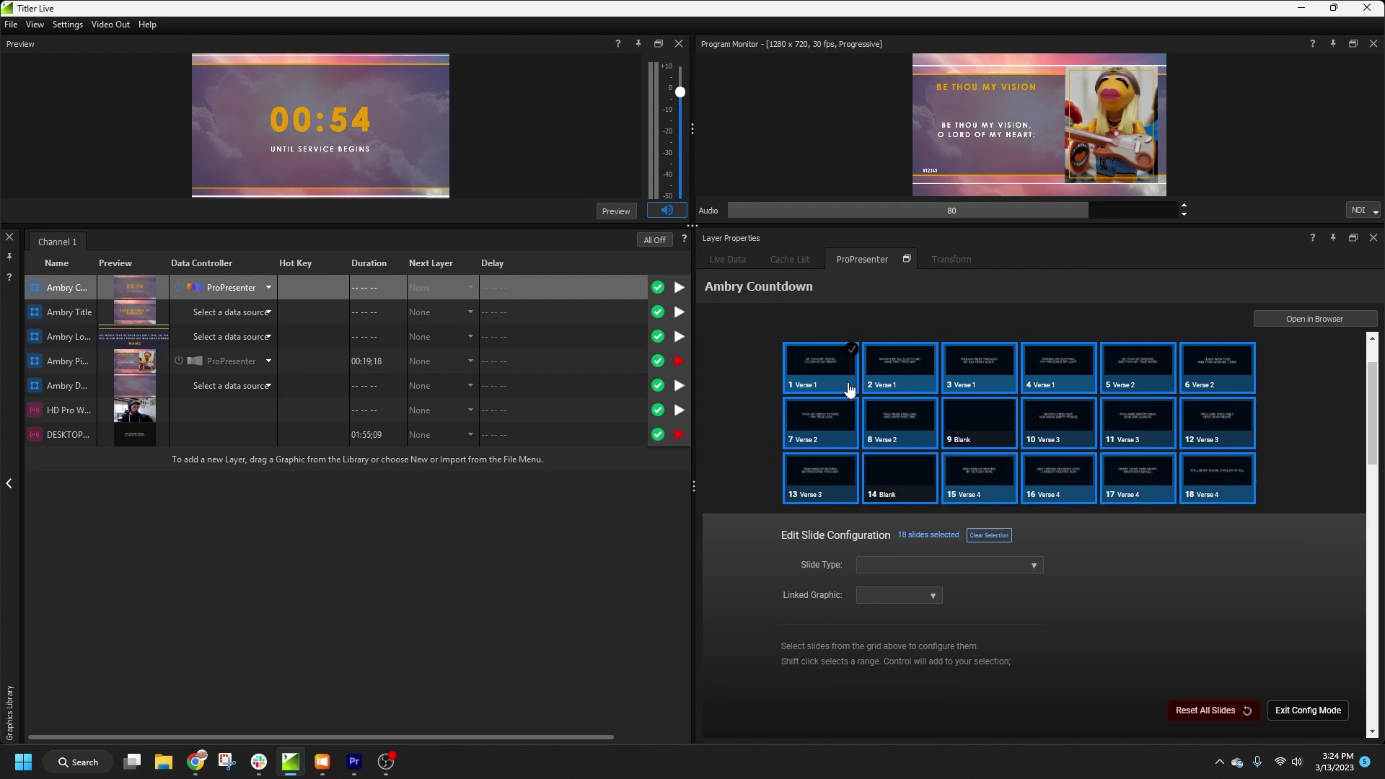
{"action": "left_click", "coordinate": [957, 565]}
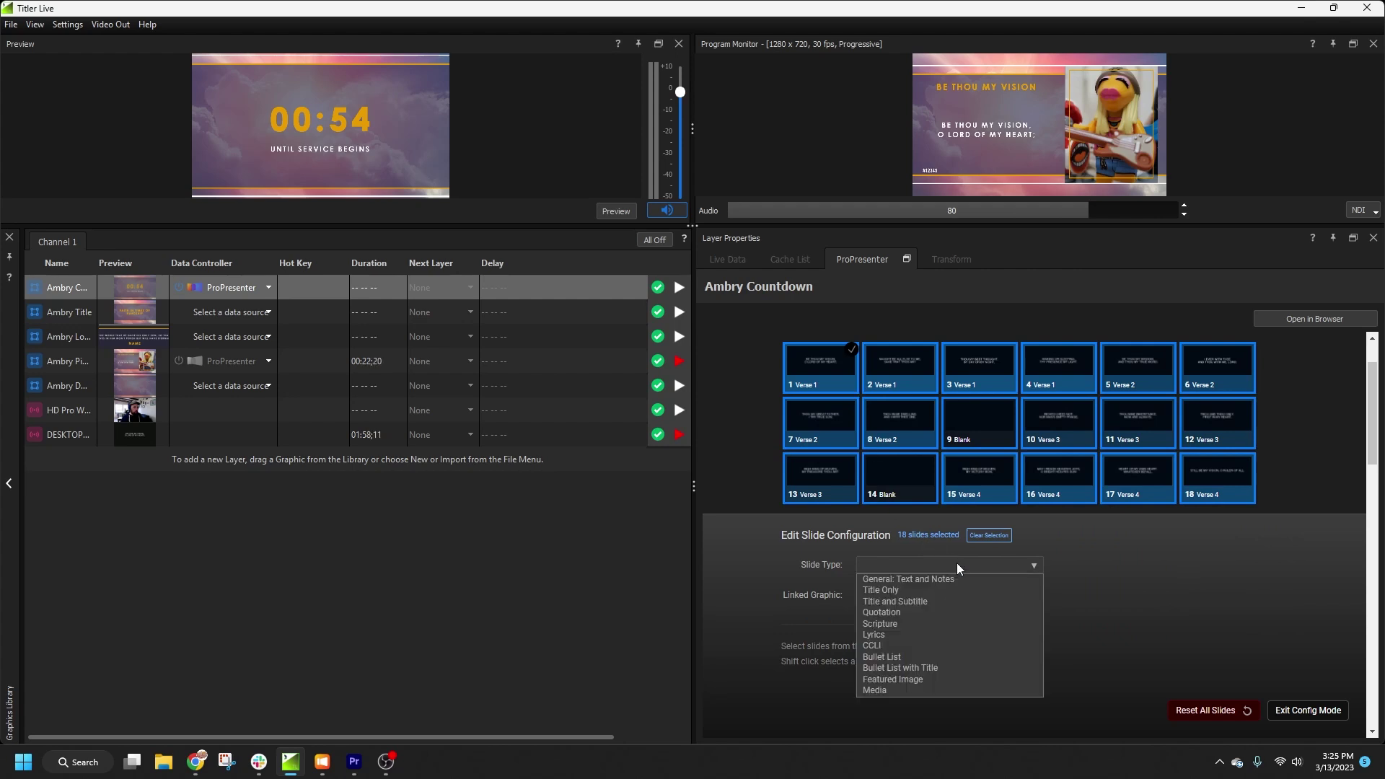
{"action": "left_click", "coordinate": [931, 635]}
{"action": "left_click", "coordinate": [900, 592]}
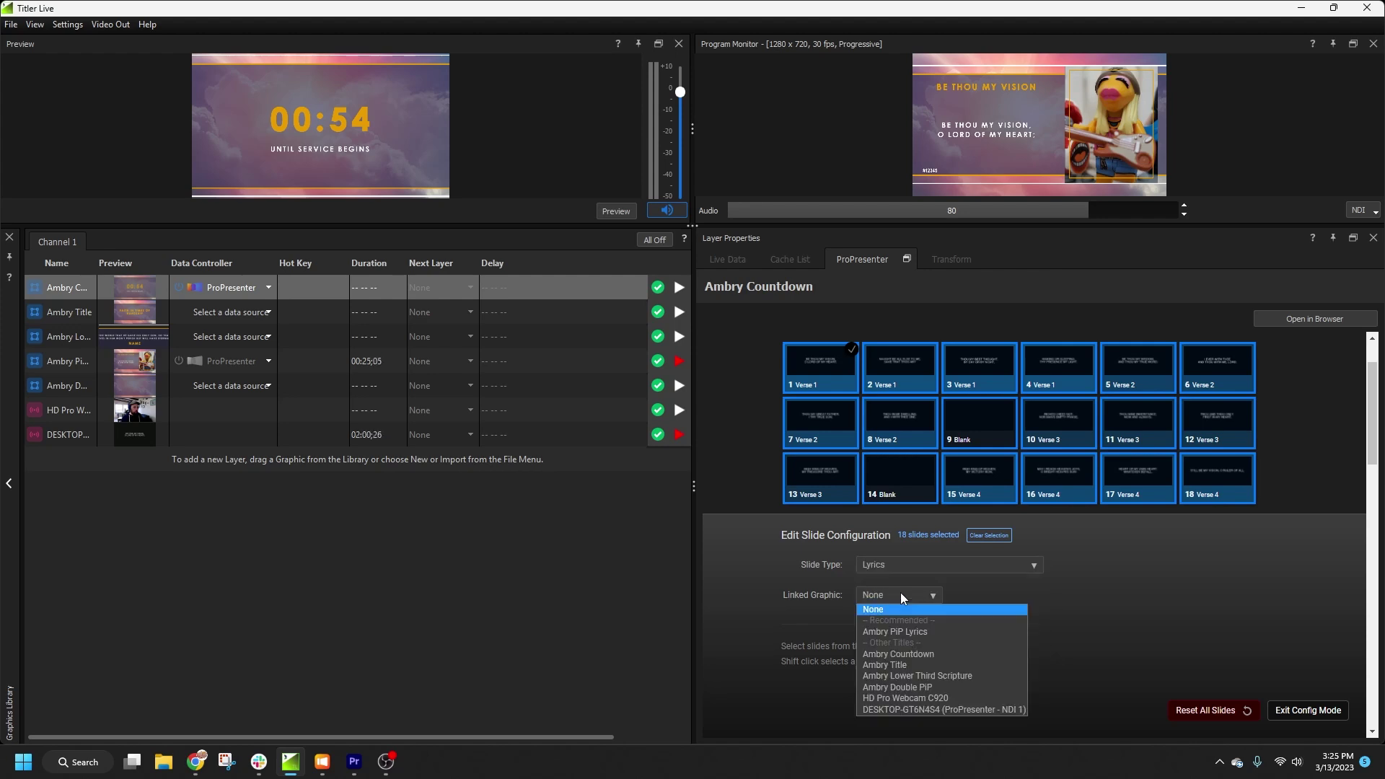
{"action": "left_click", "coordinate": [906, 637]}
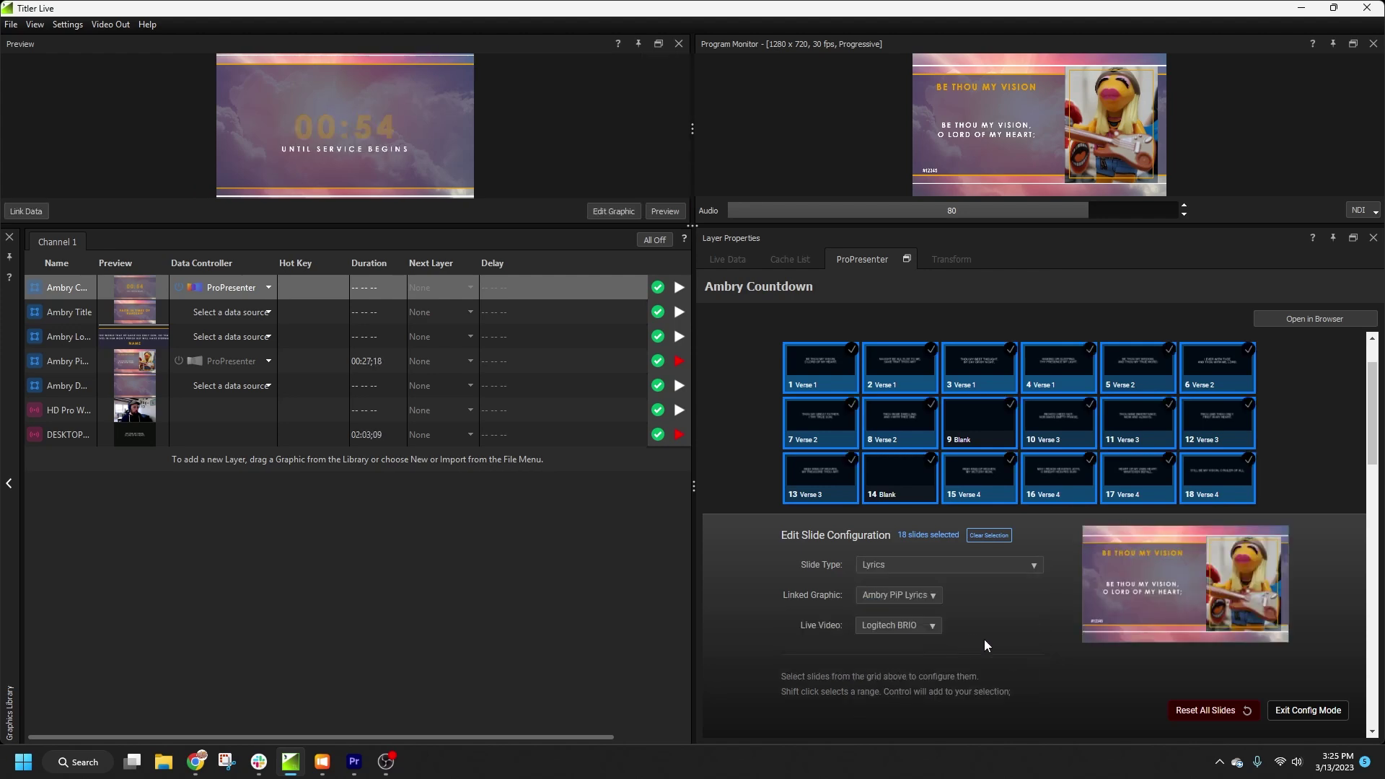
{"action": "left_click", "coordinate": [906, 626]}
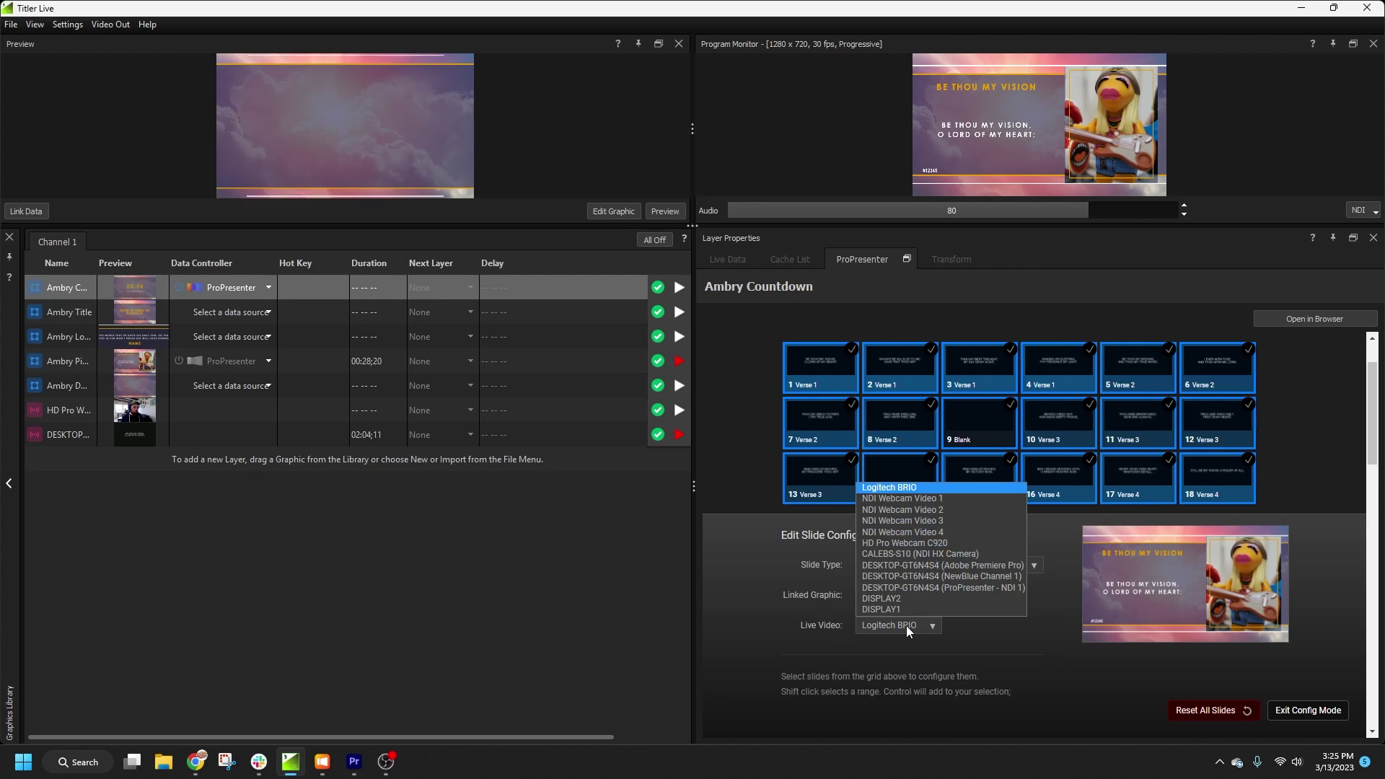
{"action": "left_click", "coordinate": [921, 553]}
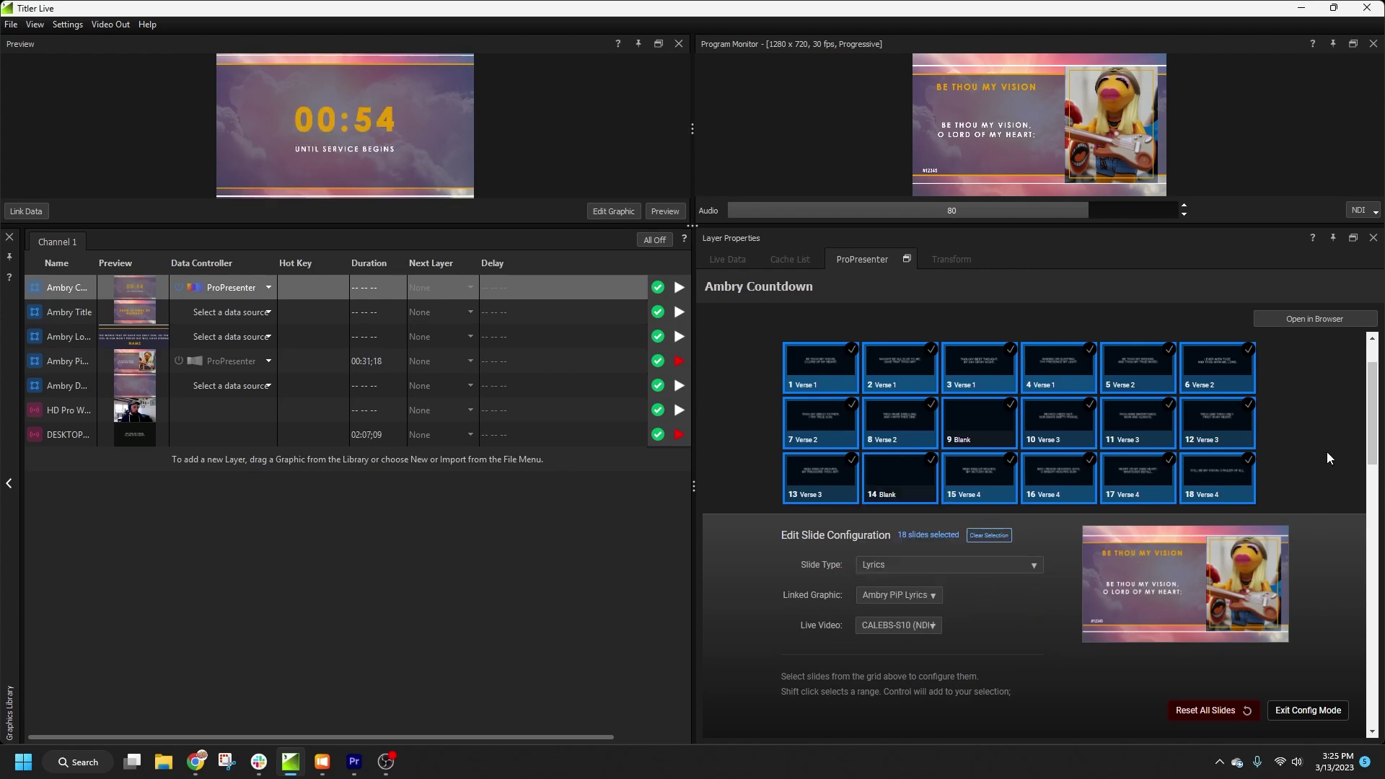
Step: Select all 20 BIBLE slides and make them Scripture slides linked to Ambry Lower Third Scripture
{"action": "scroll", "coordinate": [1292, 387], "scroll_direction": "down", "scroll_amount": 10}
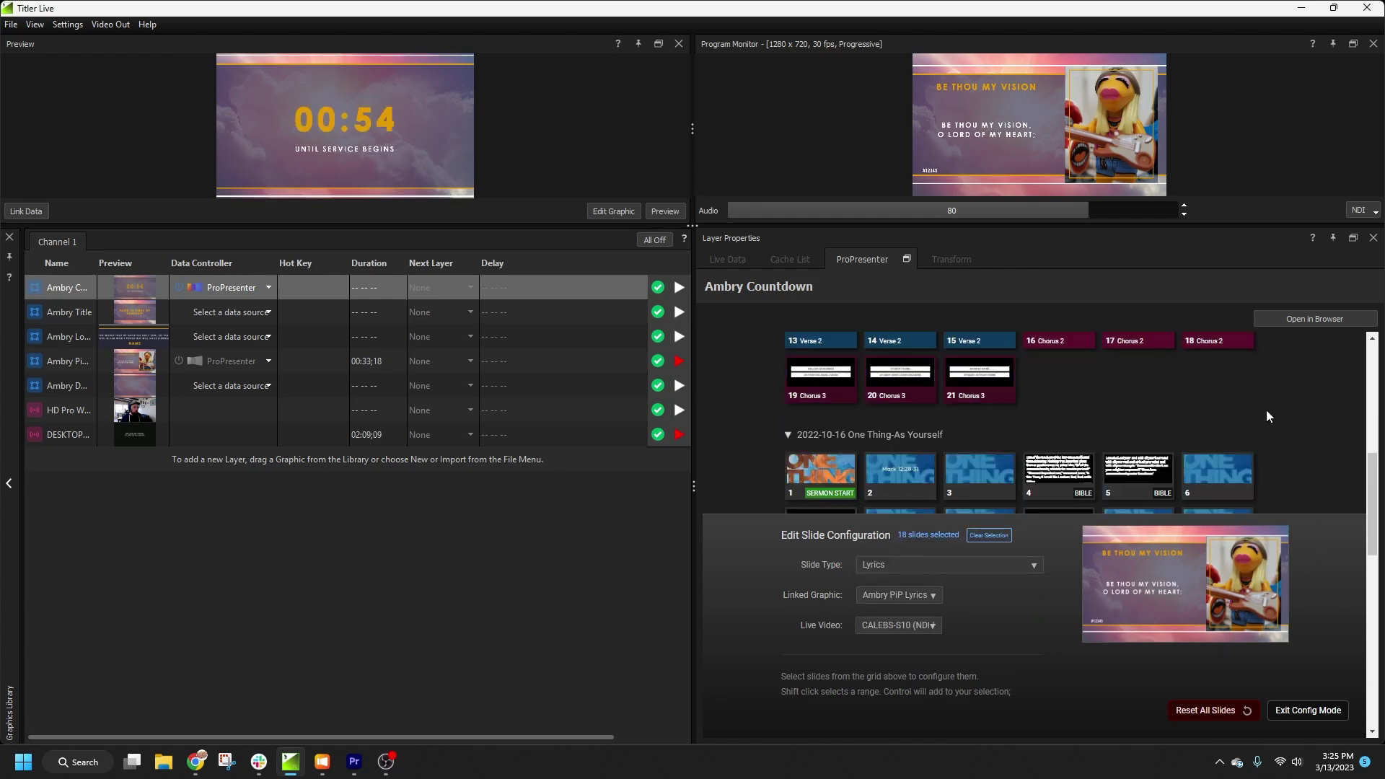
{"action": "scroll", "coordinate": [1265, 410], "scroll_direction": "down", "scroll_amount": 2}
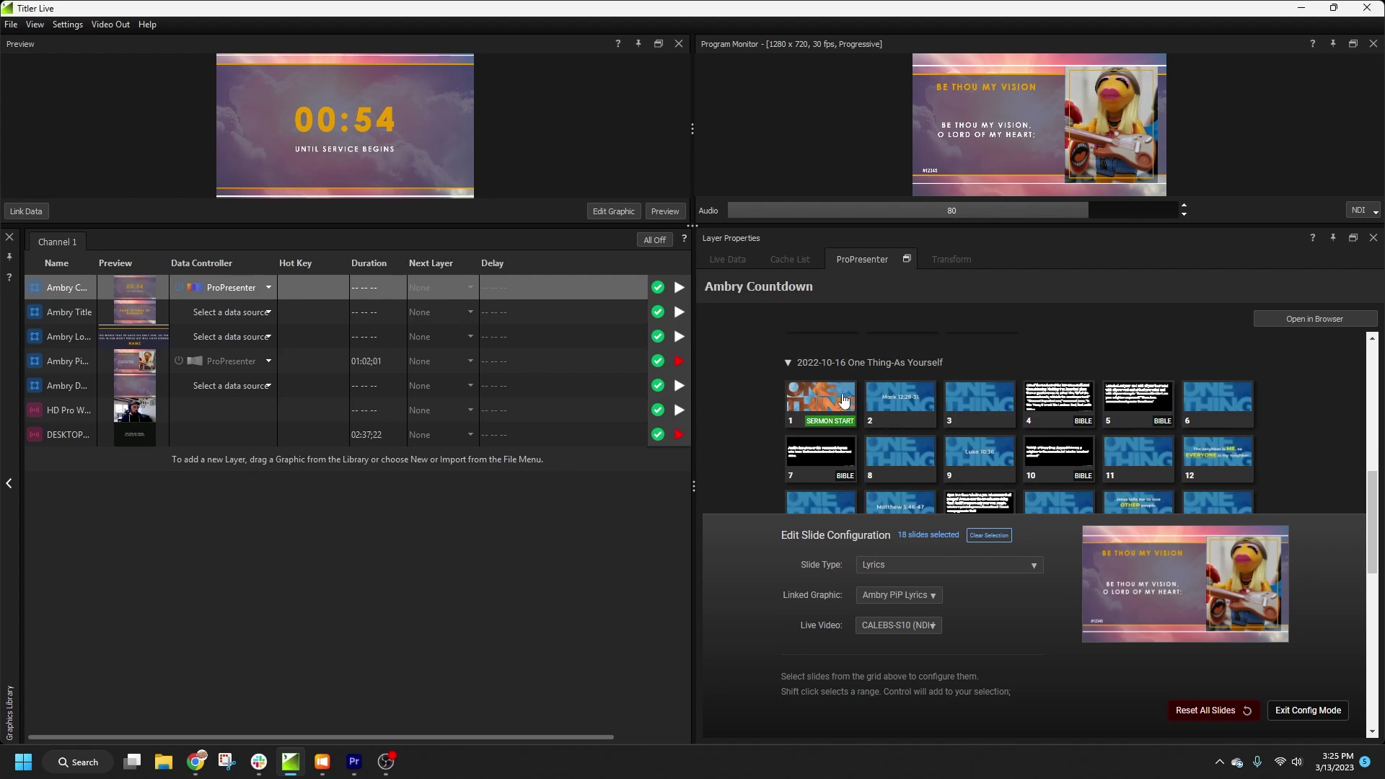
{"action": "right_click", "coordinate": [1063, 418]}
{"action": "scroll", "coordinate": [1064, 409], "scroll_direction": "up", "scroll_amount": 2}
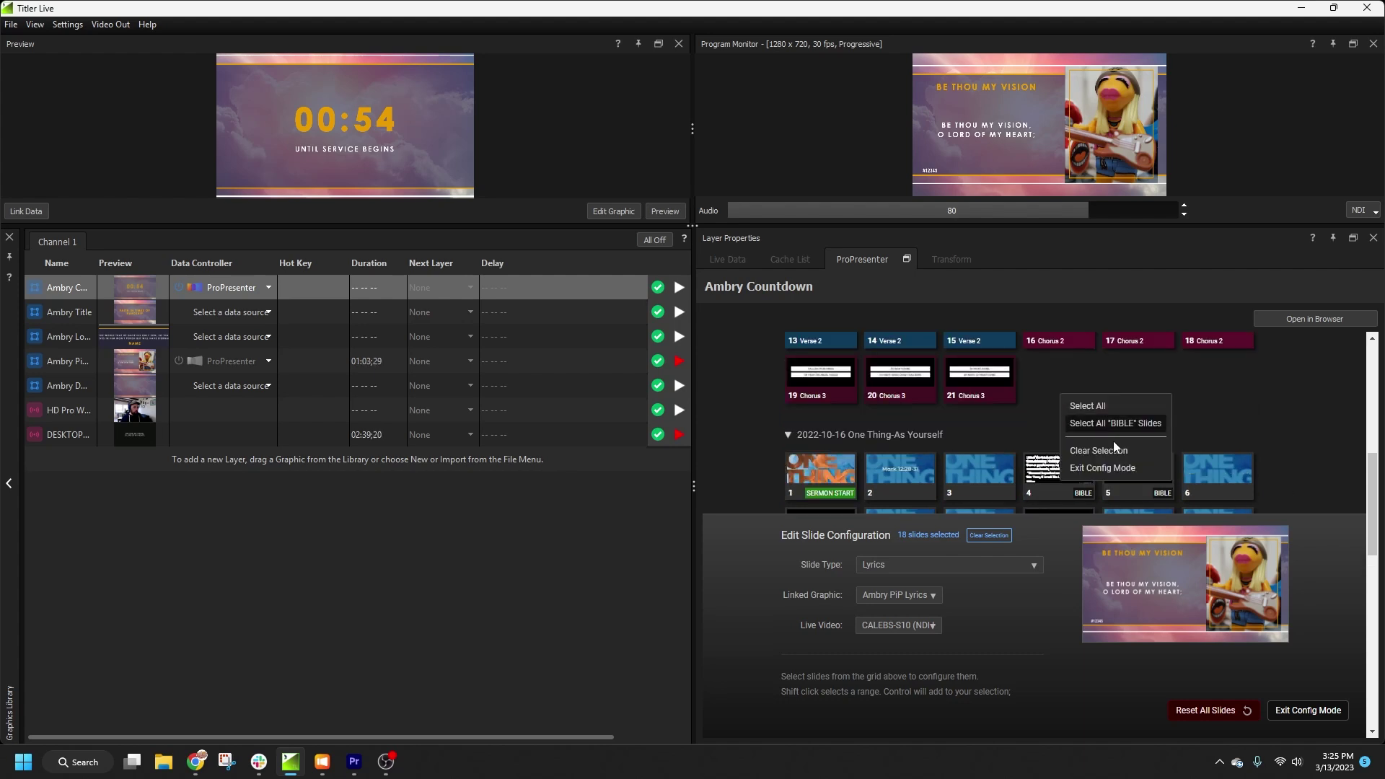
{"action": "left_click", "coordinate": [1126, 425]}
{"action": "scroll", "coordinate": [1130, 418], "scroll_direction": "down", "scroll_amount": 3}
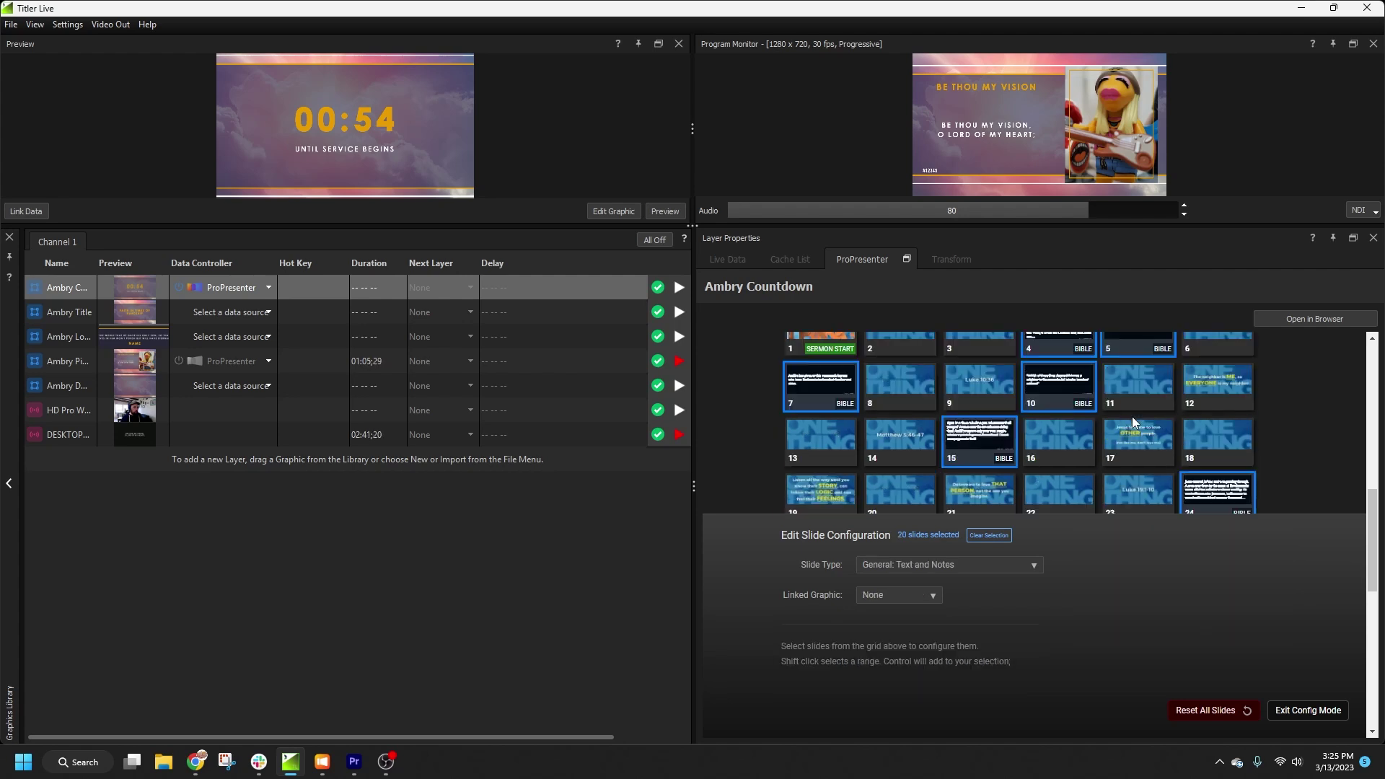
{"action": "left_click", "coordinate": [977, 561]}
{"action": "left_click", "coordinate": [907, 626]}
{"action": "left_click", "coordinate": [911, 592]}
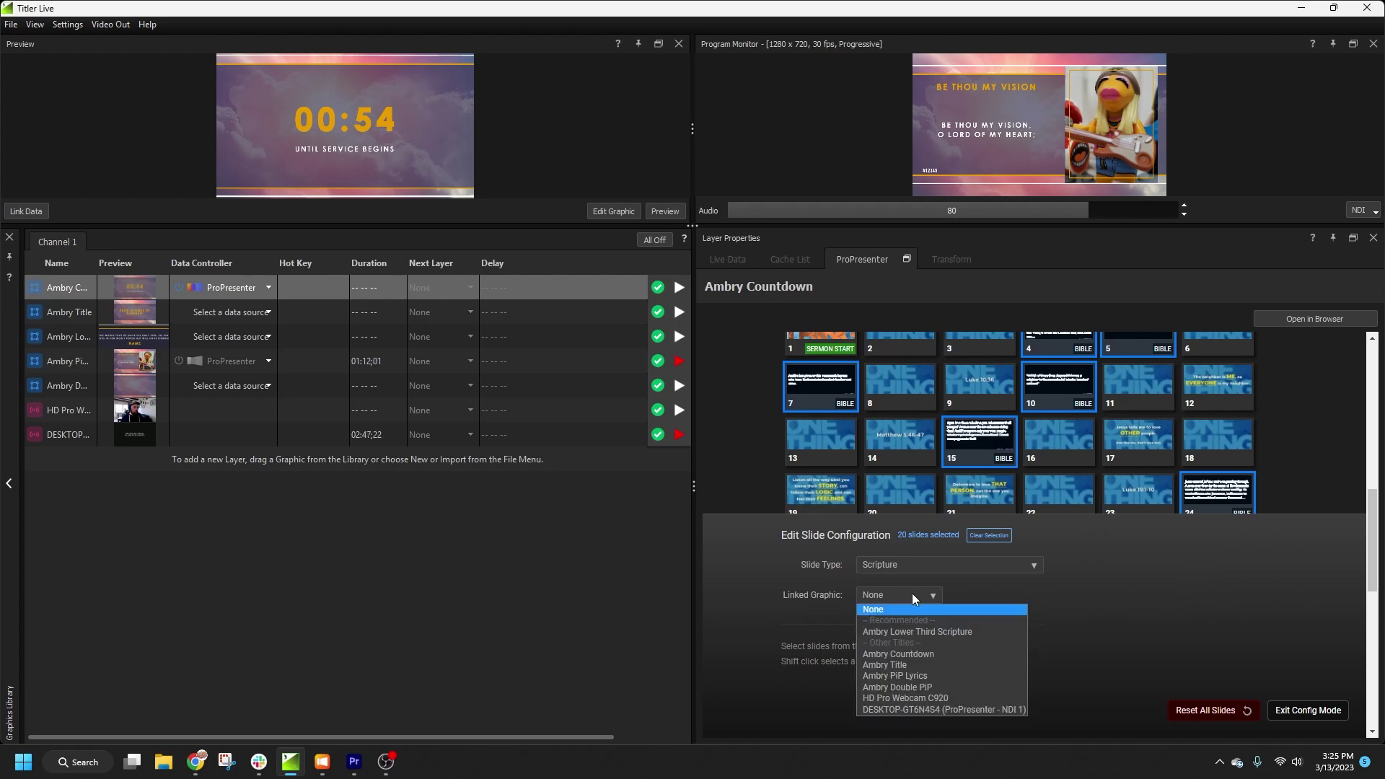
{"action": "left_click", "coordinate": [924, 633]}
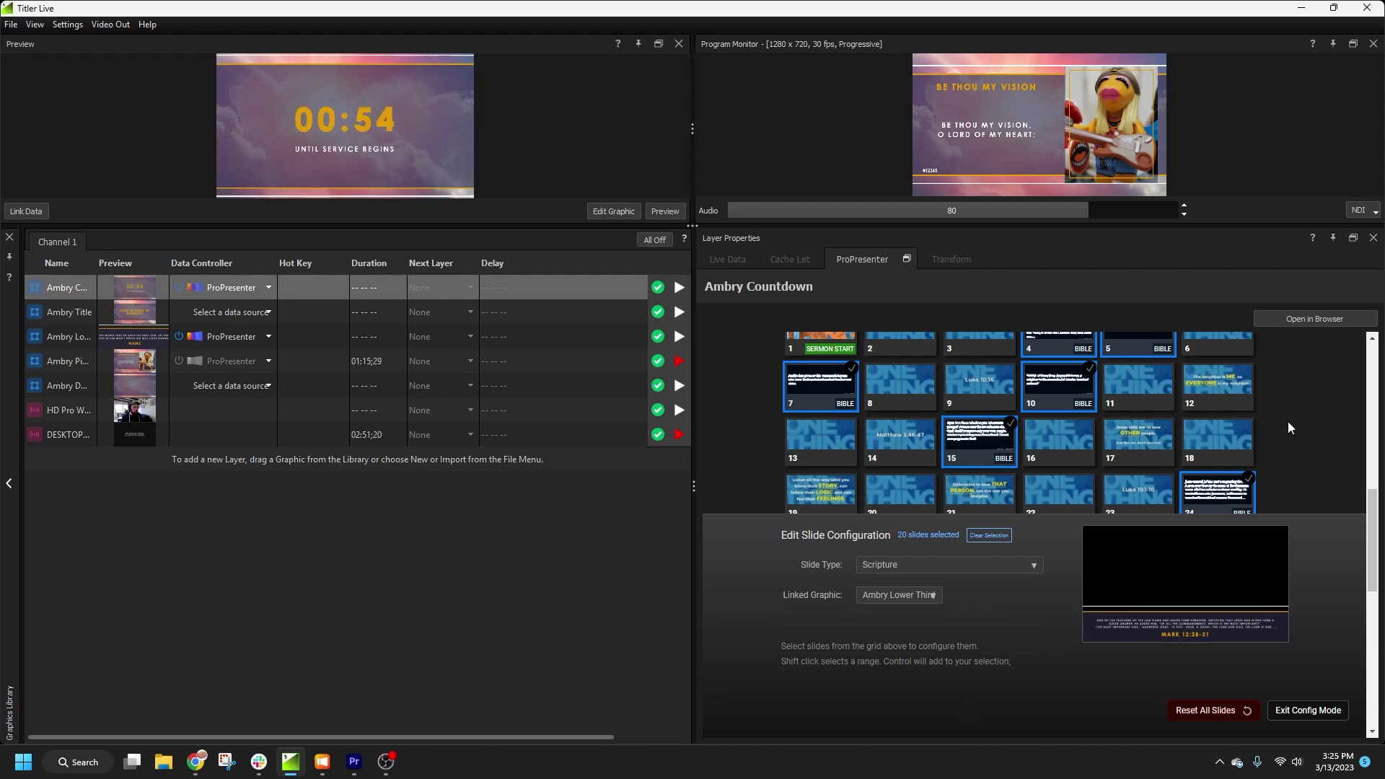
Step: Begin selecting the title slides: slide 2 (the Mark 12:28-31 title) and slide 6
{"action": "scroll", "coordinate": [1288, 422], "scroll_direction": "up", "scroll_amount": 2}
{"action": "right_click", "coordinate": [1120, 410]}
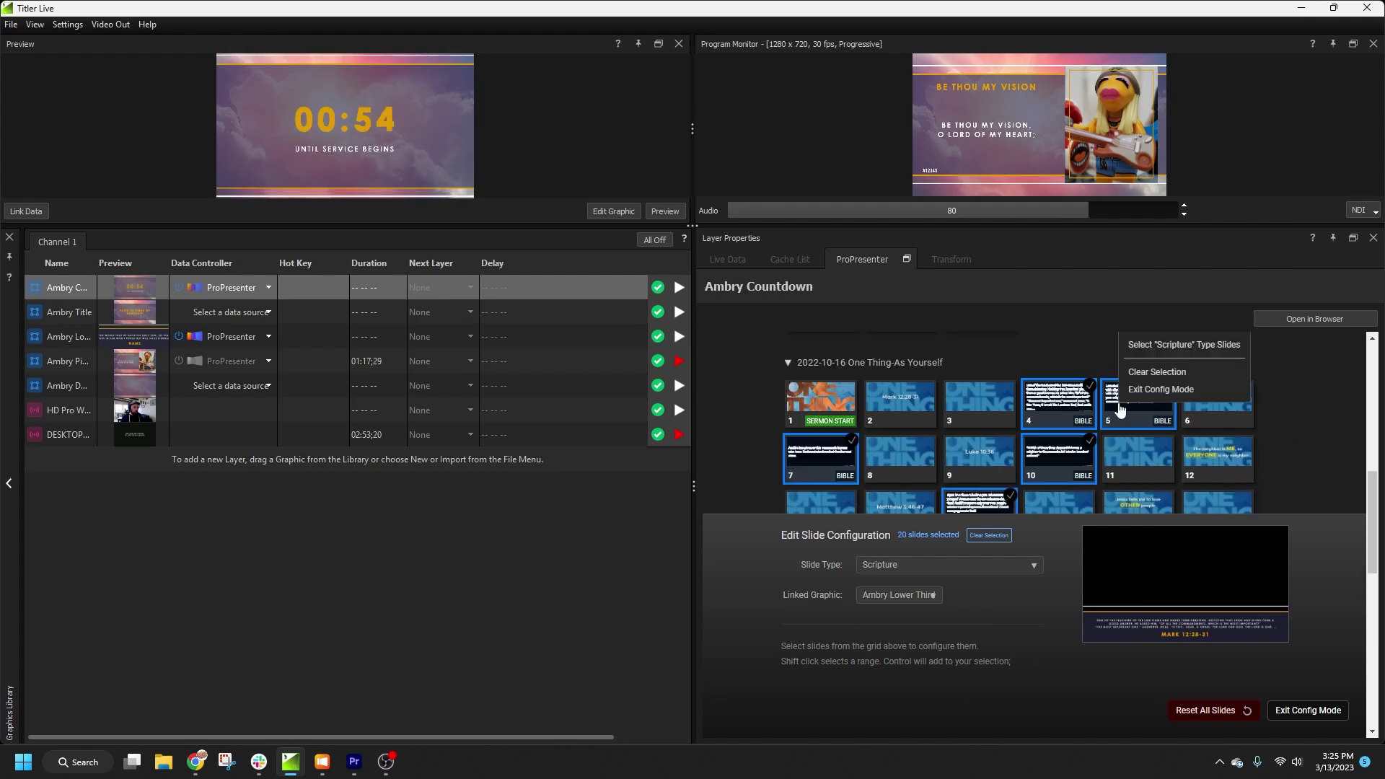
{"action": "scroll", "coordinate": [1121, 407], "scroll_direction": "up", "scroll_amount": 1}
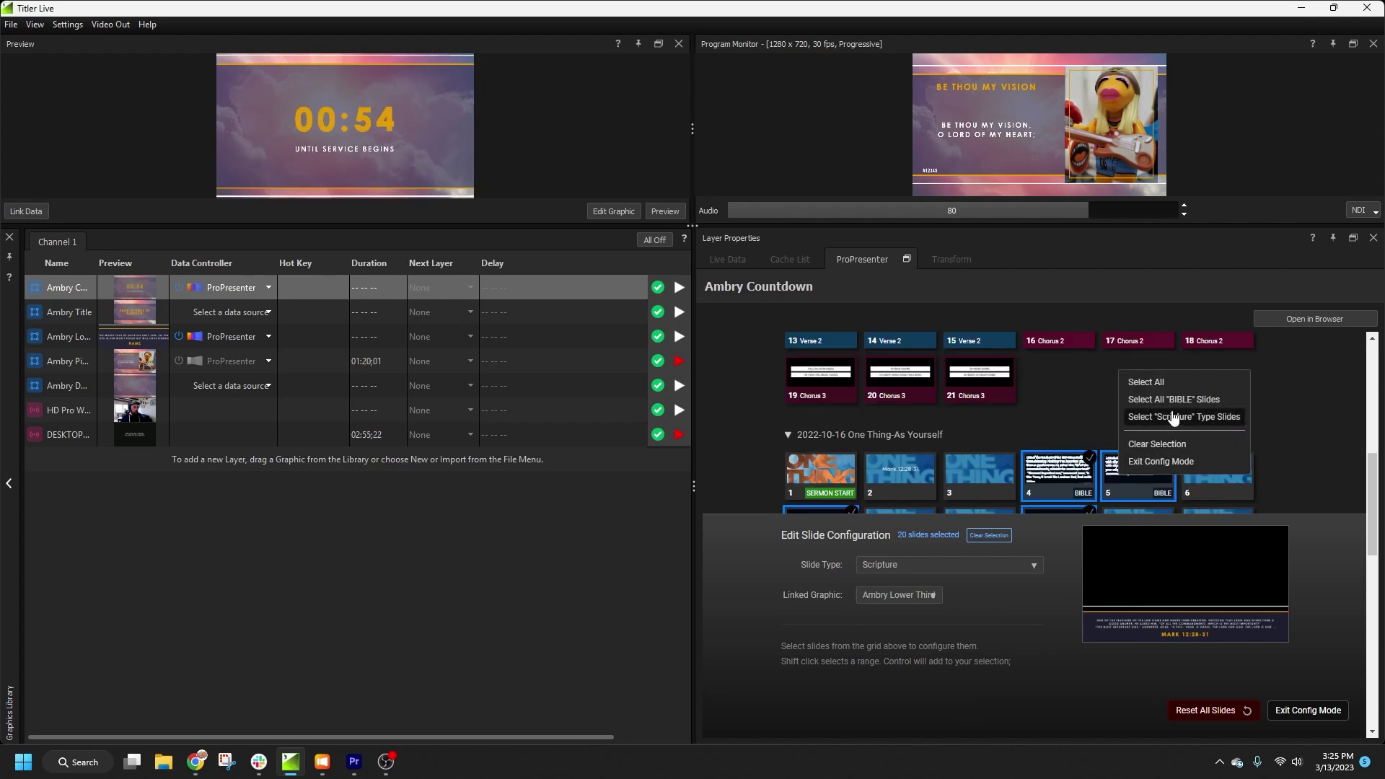
{"action": "left_click", "coordinate": [1289, 427]}
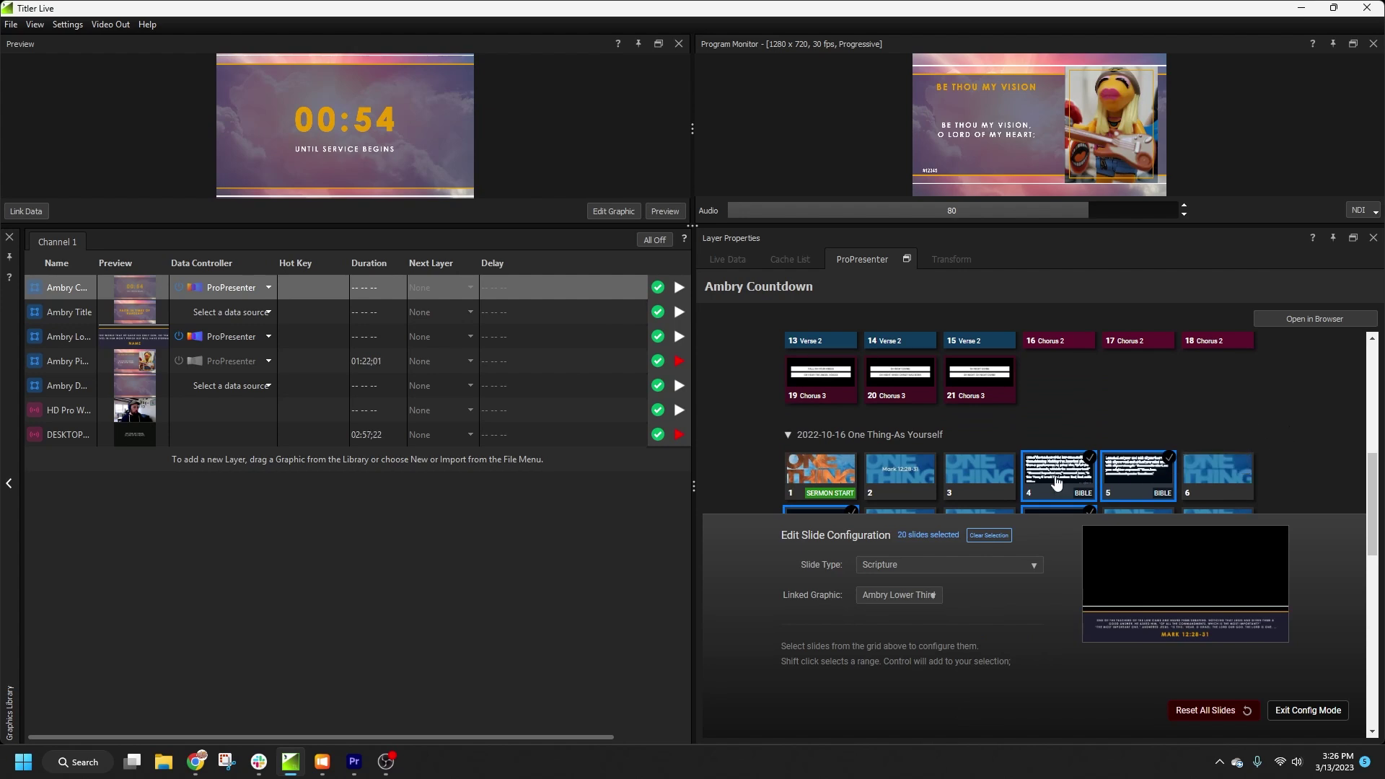
{"action": "scroll", "coordinate": [1057, 484], "scroll_direction": "down", "scroll_amount": 1}
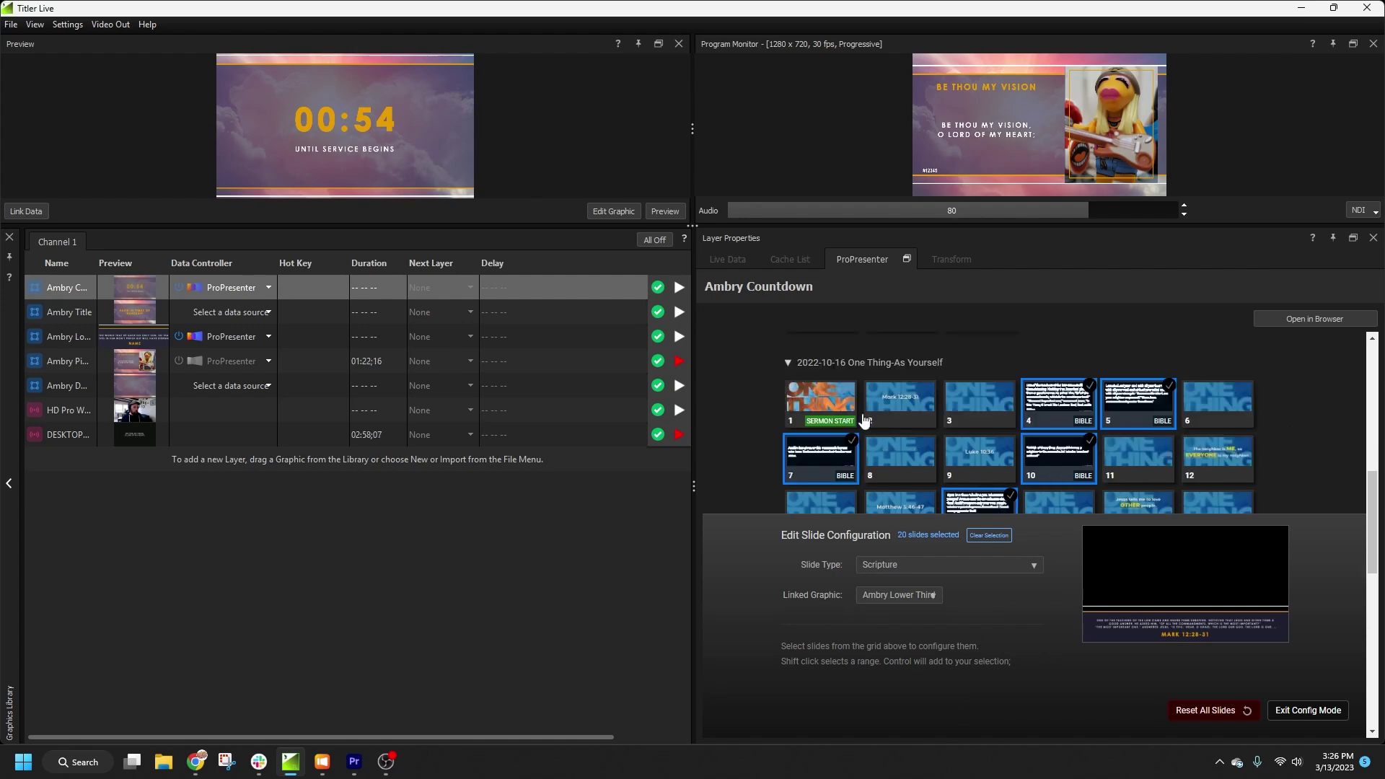
{"action": "left_click", "coordinate": [828, 399]}
{"action": "scroll", "coordinate": [828, 399], "scroll_direction": "up", "scroll_amount": 1}
{"action": "left_click", "coordinate": [985, 477], "text": "shift"}
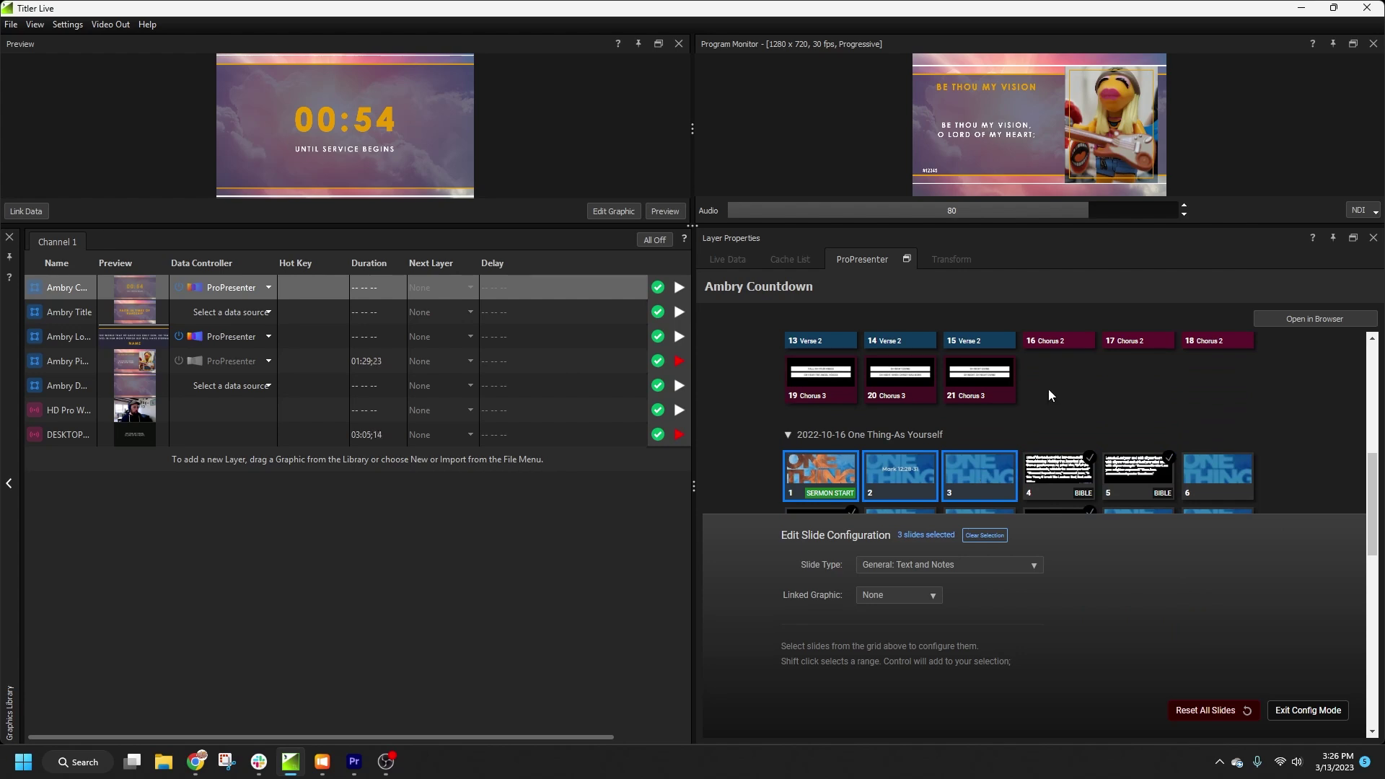
{"action": "left_click", "coordinate": [917, 478]}
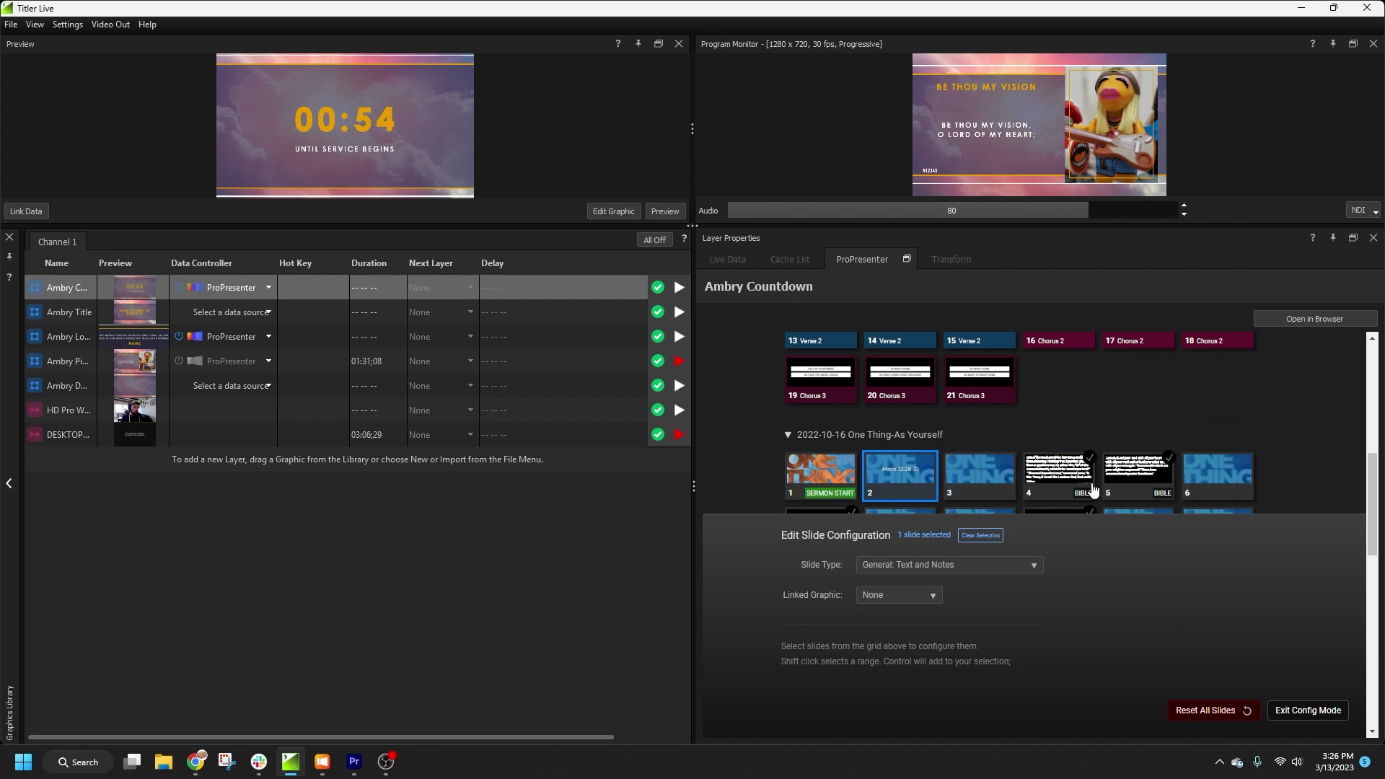
{"action": "left_click", "coordinate": [1183, 475], "text": "ctrl"}
Step: Add slides 9 and 12, set the title slides to Title Only with Ambry Title, and exit configuration
{"action": "scroll", "coordinate": [1198, 493], "scroll_direction": "down", "scroll_amount": 1}
{"action": "left_click", "coordinate": [985, 469], "text": "ctrl"}
{"action": "left_click", "coordinate": [1210, 470], "text": "ctrl"}
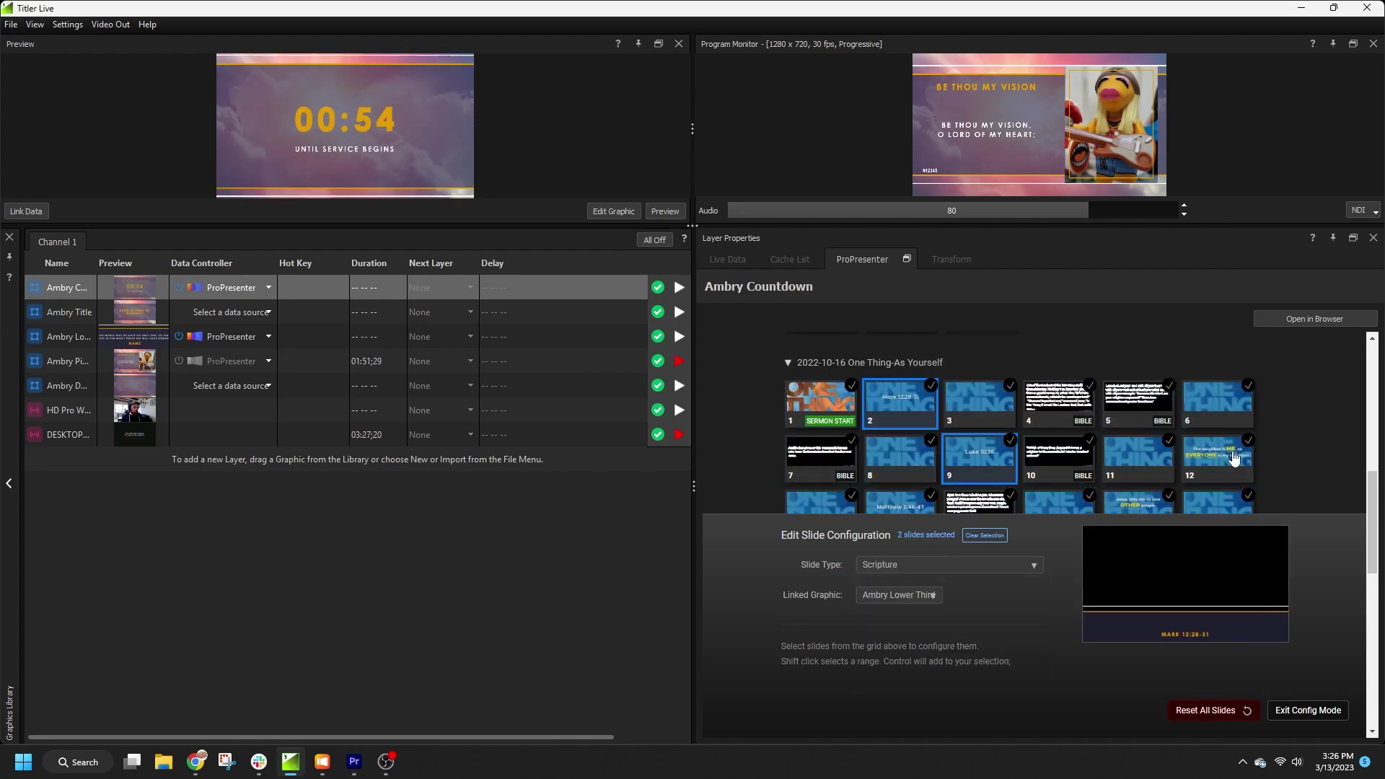
{"action": "scroll", "coordinate": [1144, 490], "scroll_direction": "down", "scroll_amount": 3}
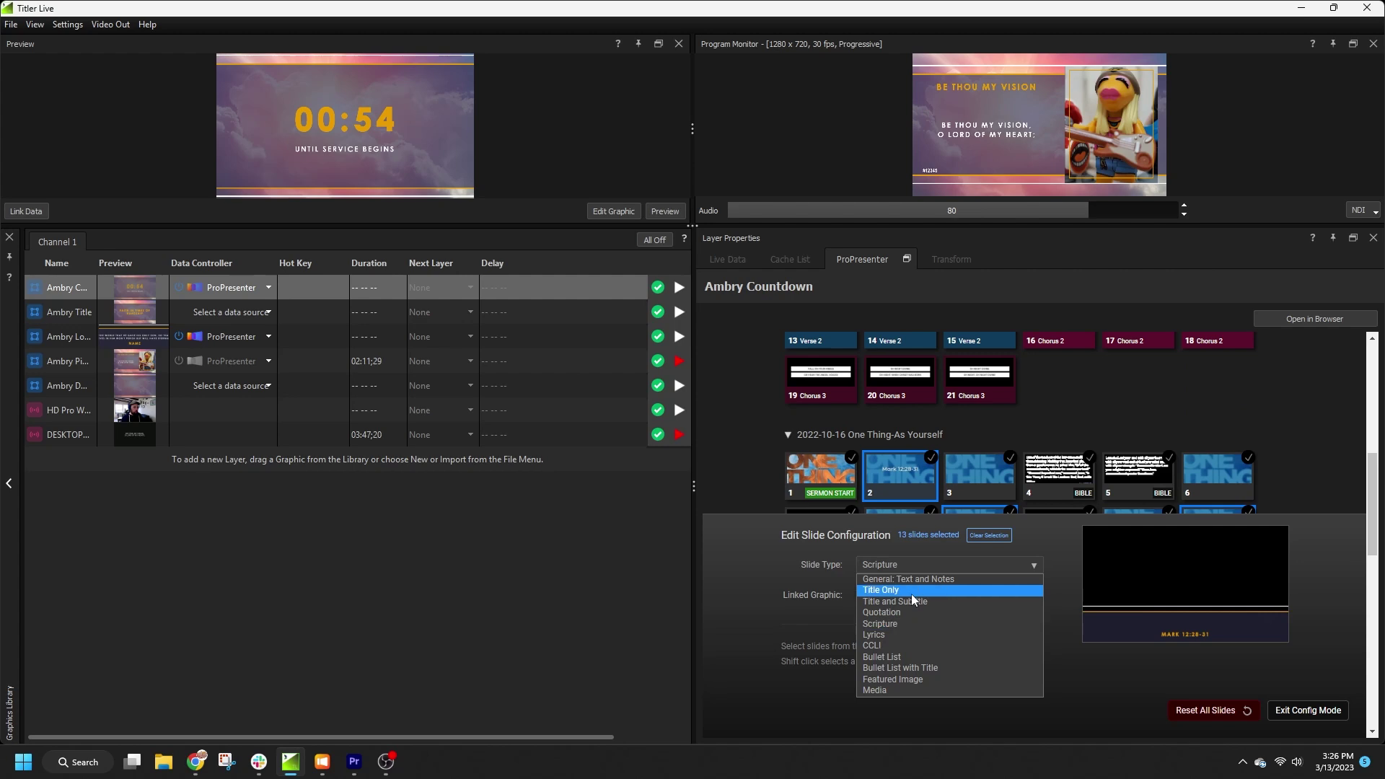
{"action": "left_click", "coordinate": [910, 639]}
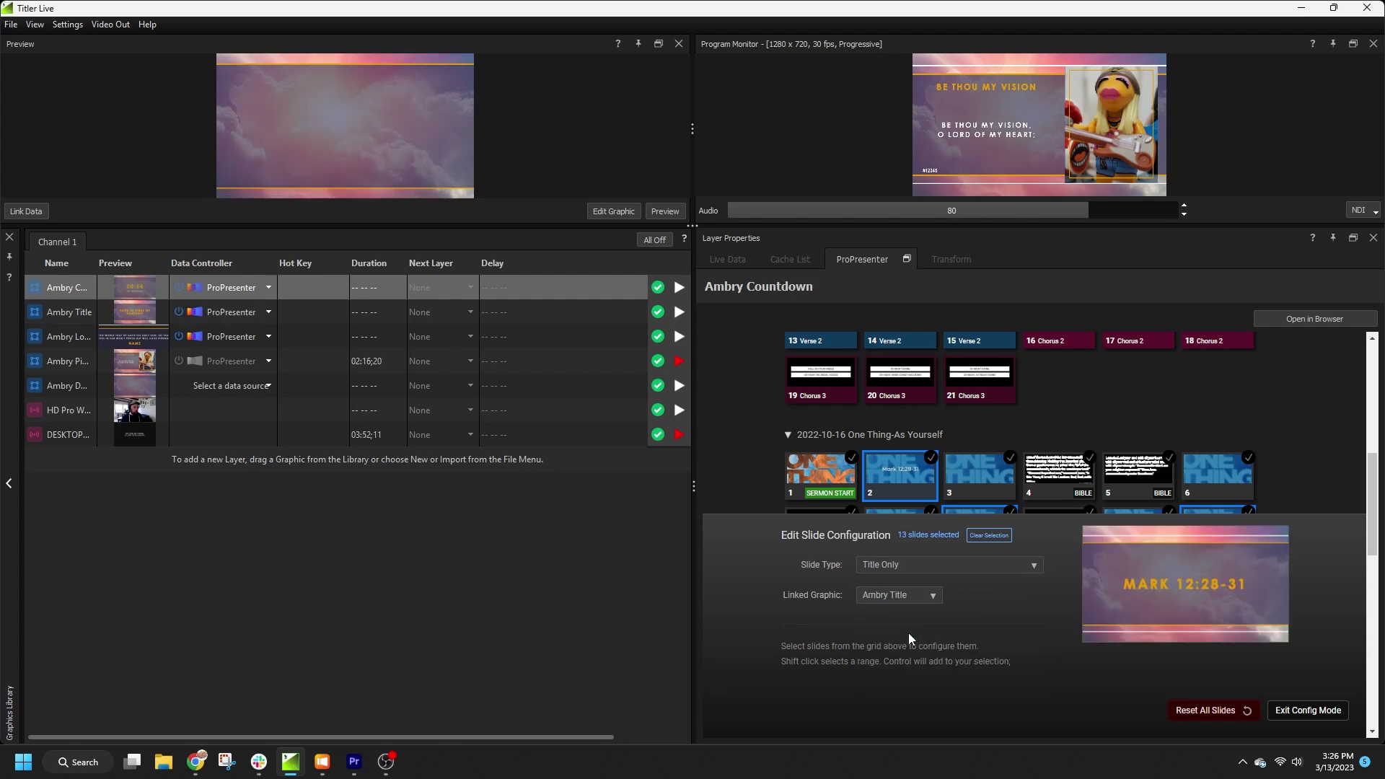
{"action": "left_click", "coordinate": [1308, 710]}
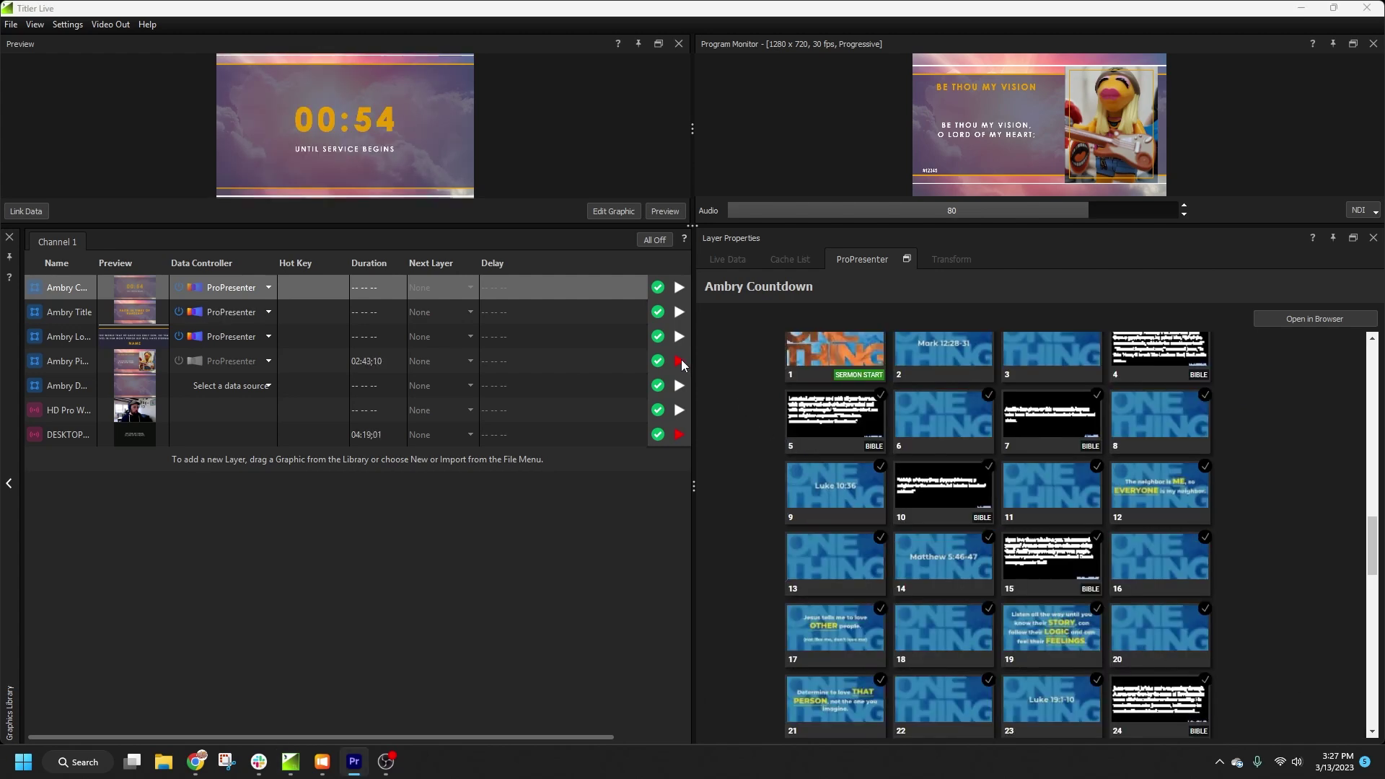
Step: Swap the PIP lyrics for the HD Pro webcam, then show and clear the Mark 12:28-31 title
{"action": "left_click", "coordinate": [681, 361]}
{"action": "left_click", "coordinate": [679, 411]}
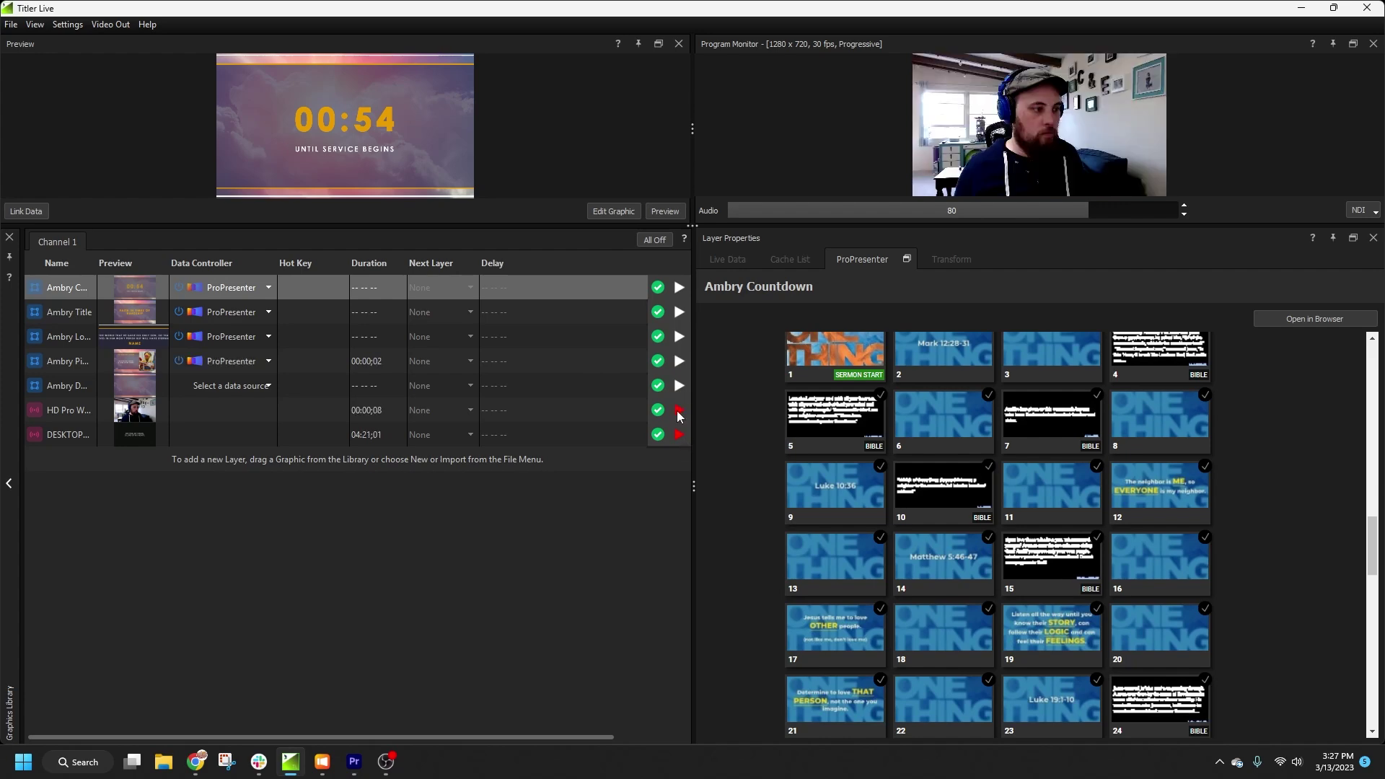
{"action": "left_click", "coordinate": [924, 354]}
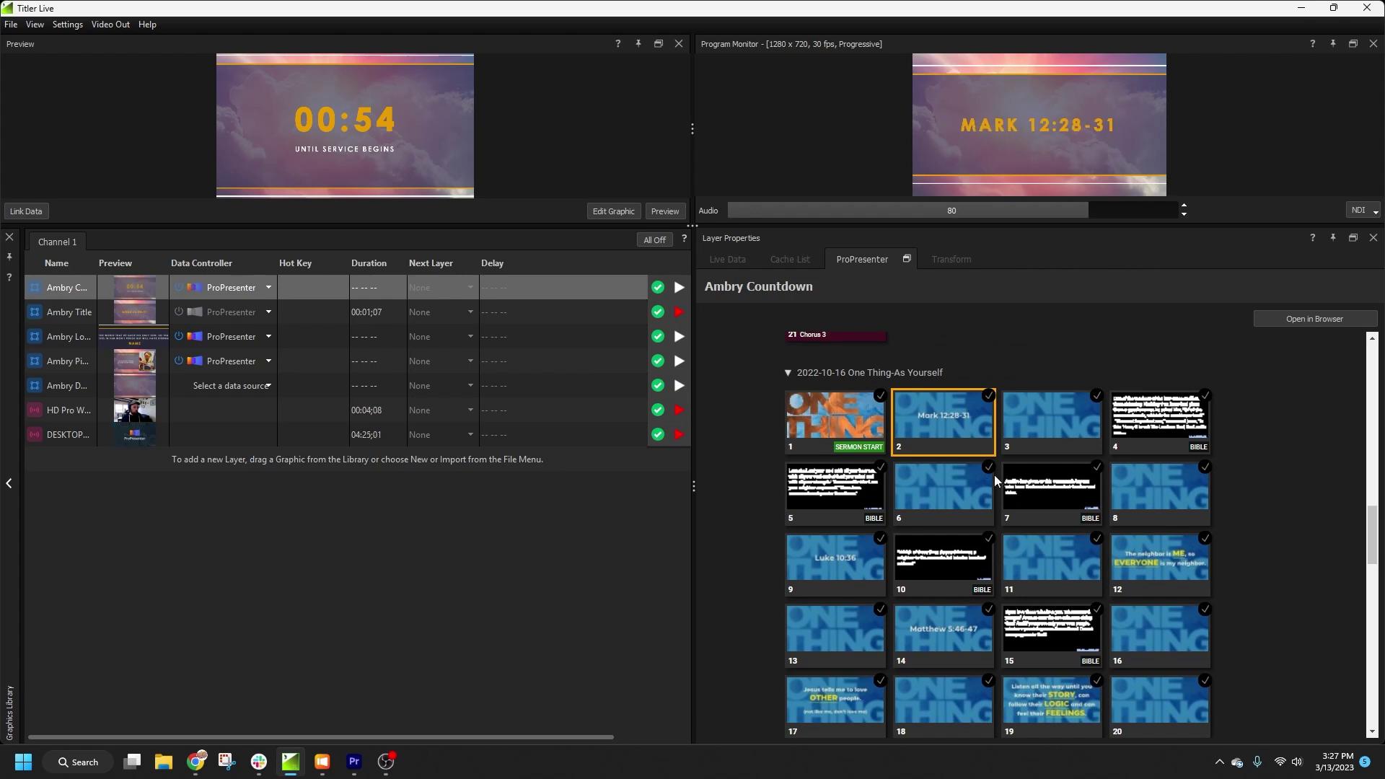
{"action": "left_click", "coordinate": [1055, 416]}
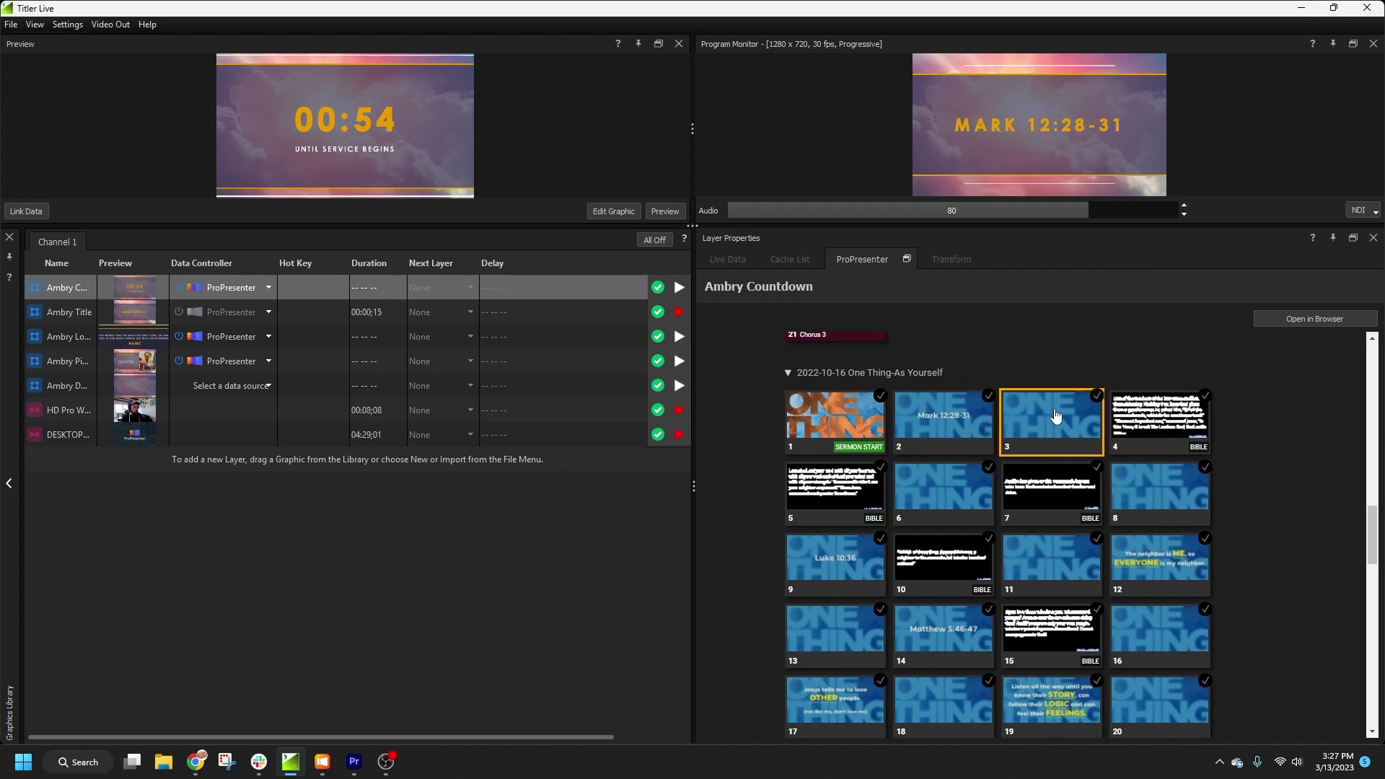
Step: Run the scripture lower third through slides 4–6 and back, enlarging the monitors, then drop the webcam
{"action": "left_click", "coordinate": [1149, 419]}
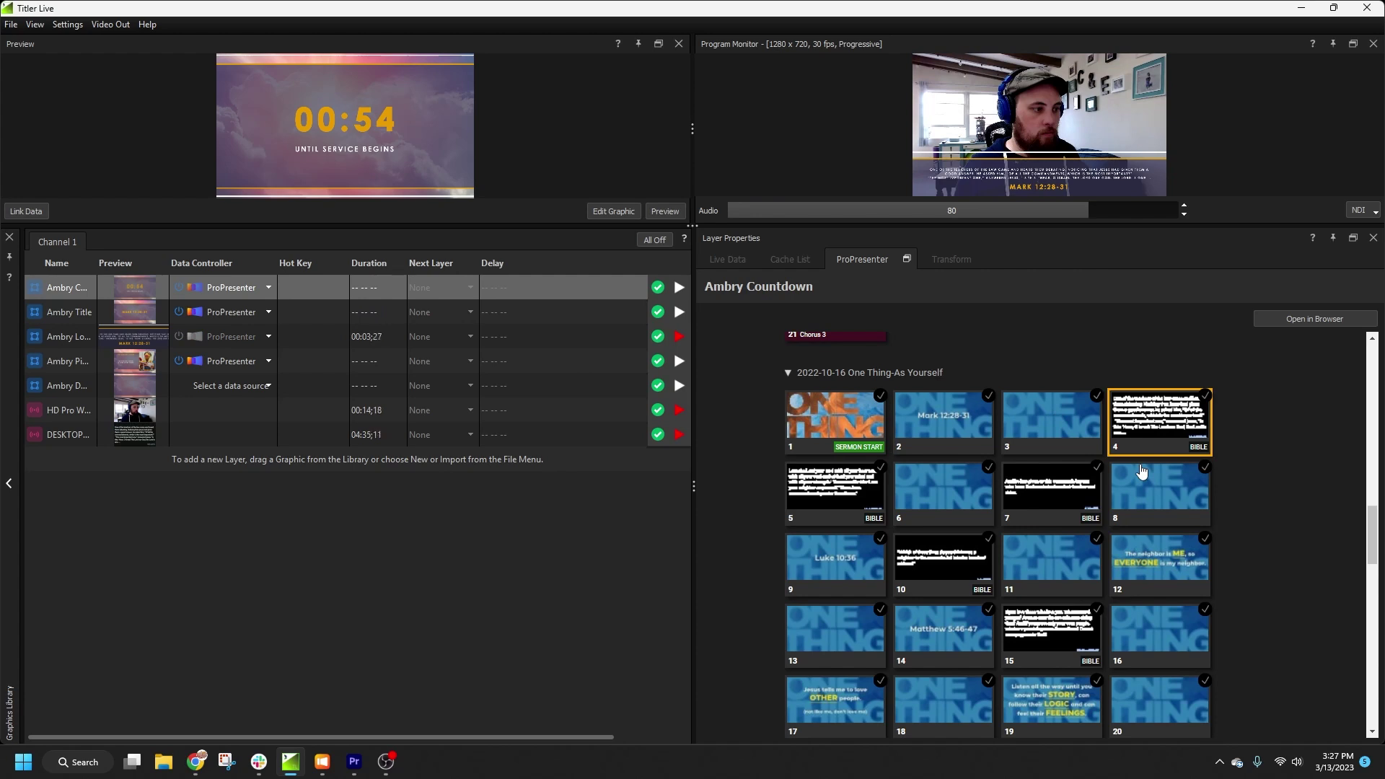
{"action": "left_click", "coordinate": [847, 489]}
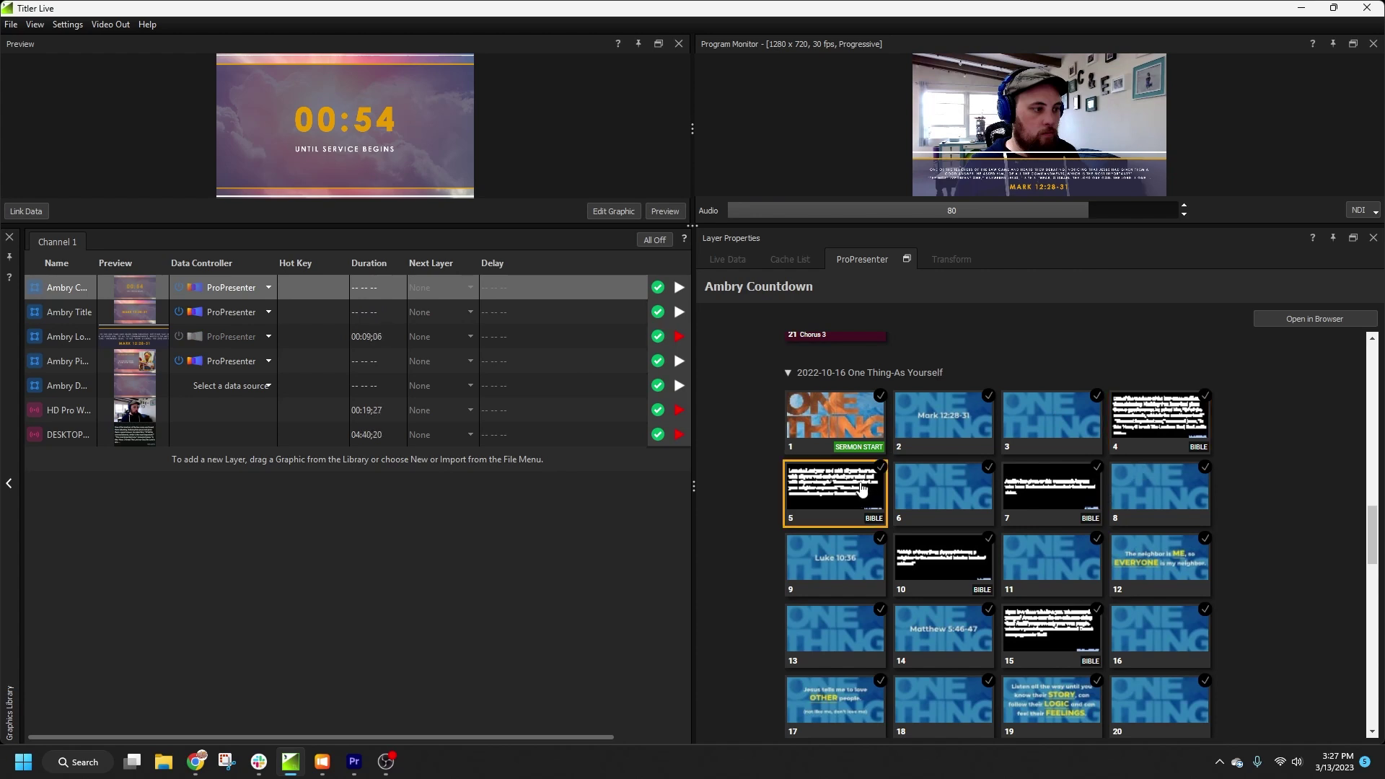
{"action": "left_click", "coordinate": [958, 490]}
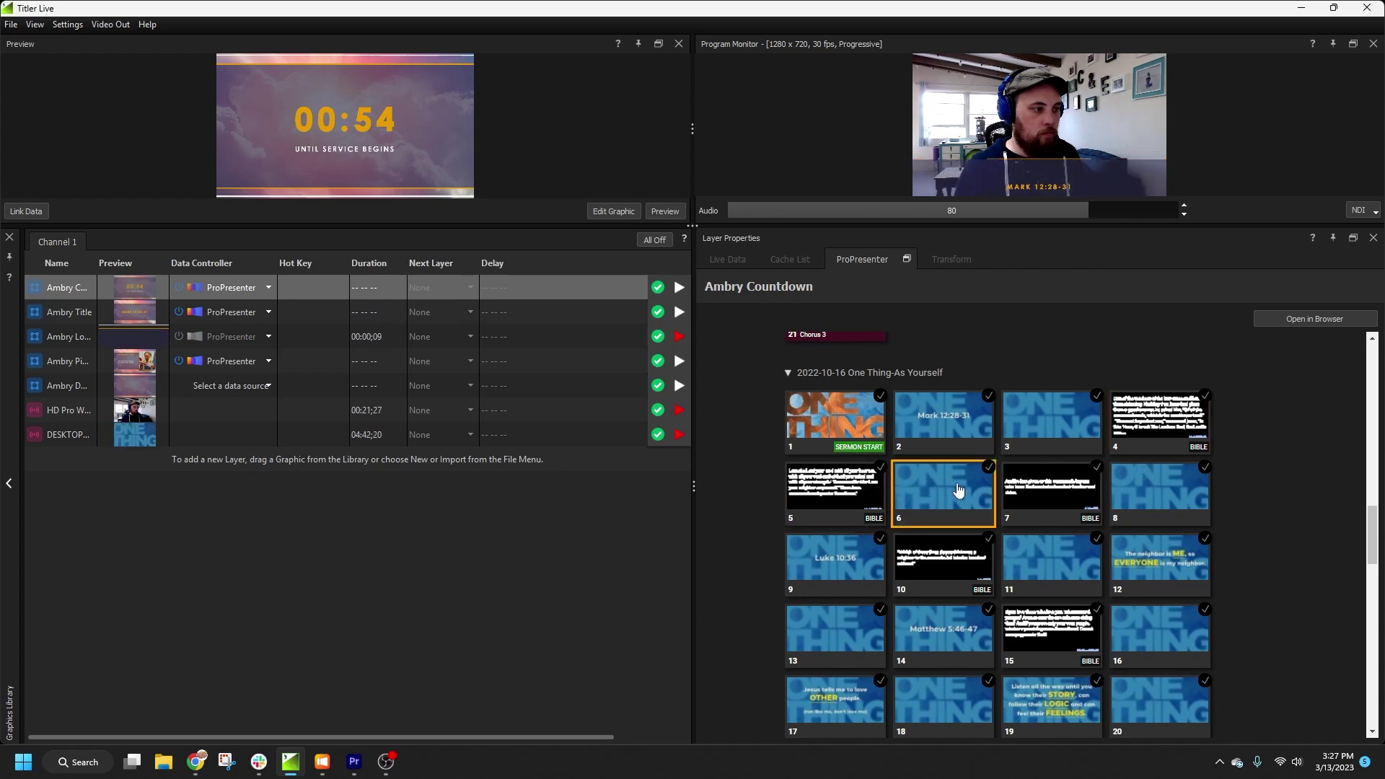
{"action": "left_click", "coordinate": [1137, 418]}
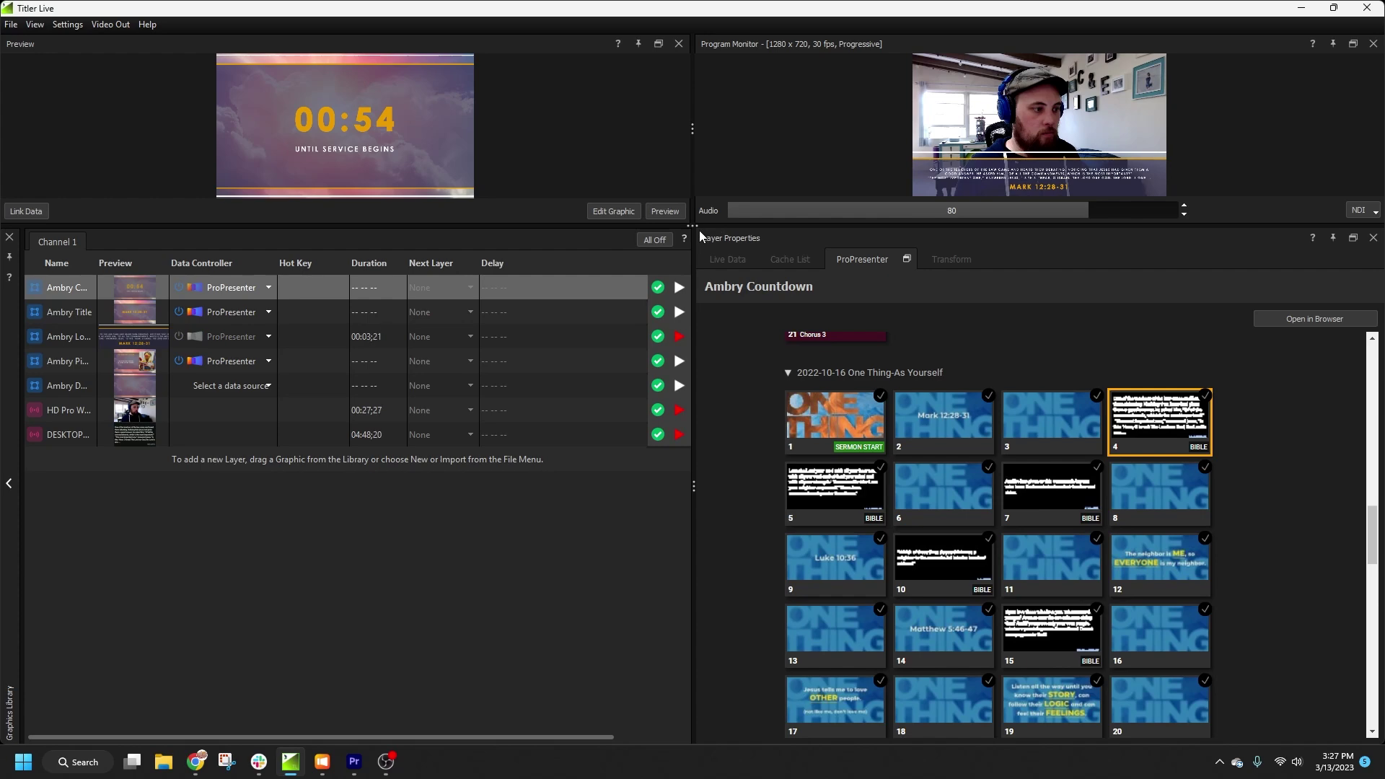
{"action": "left_click_drag", "start_coordinate": [700, 228], "coordinate": [703, 359]}
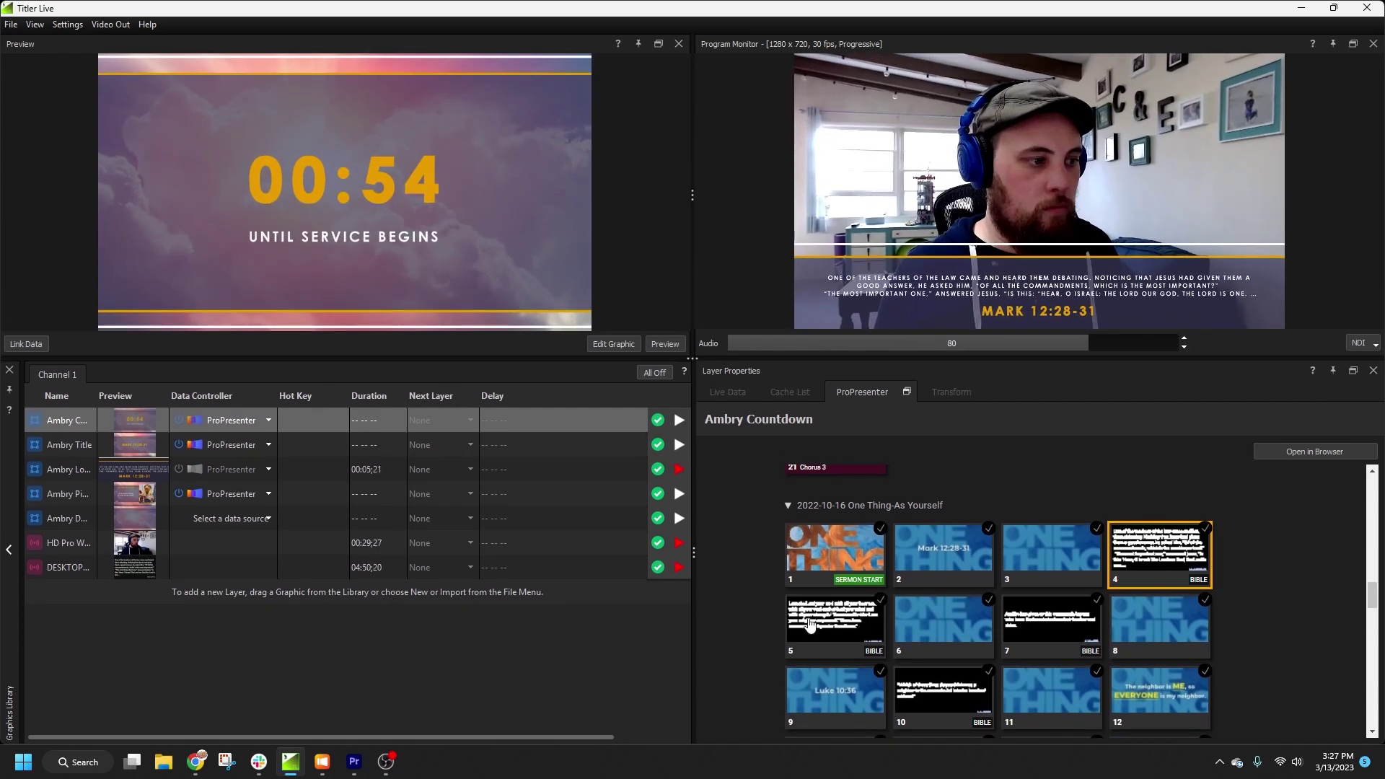
{"action": "left_click", "coordinate": [852, 614]}
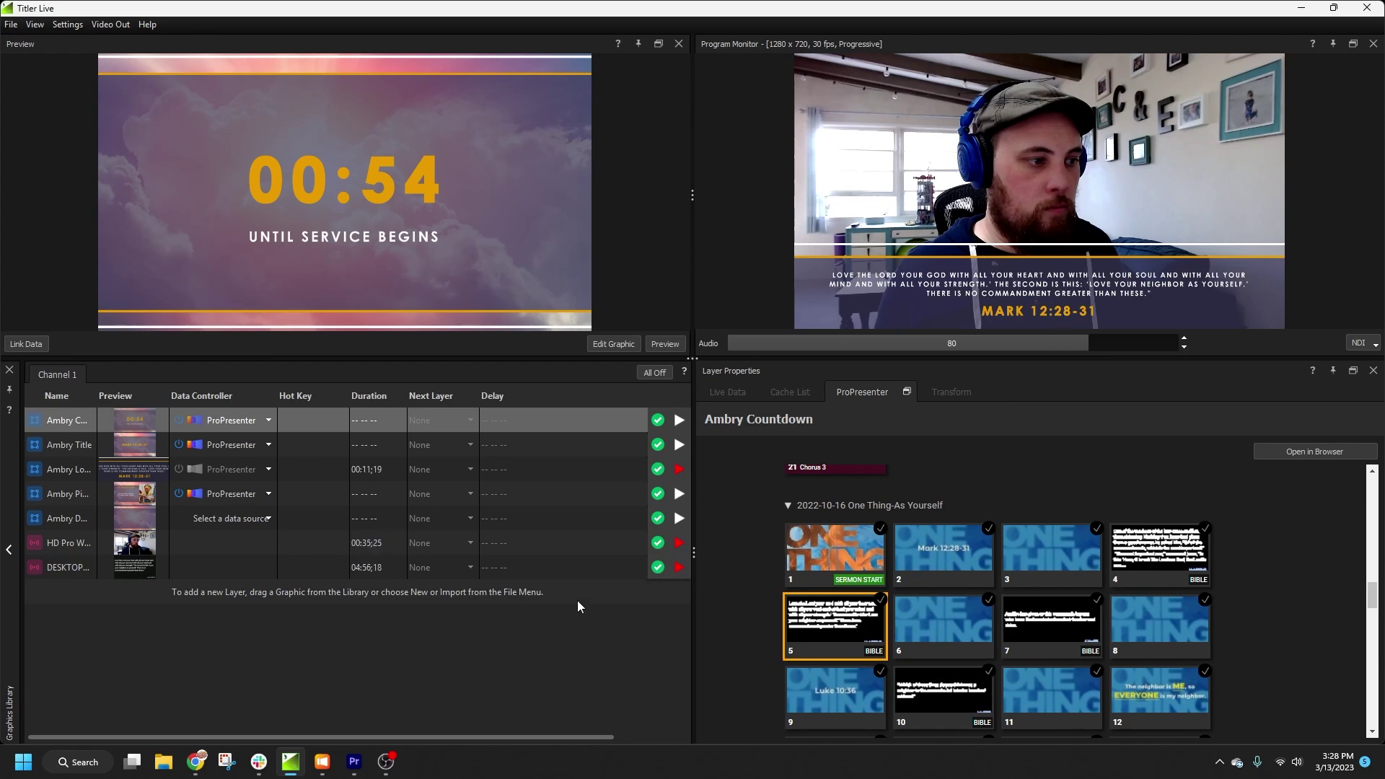
{"action": "left_click", "coordinate": [679, 545]}
Step: Clear the lower third and set Ambry Double PiP to ProPresenter NDI 1 and HD Pro Webcam C920
{"action": "left_click", "coordinate": [680, 470]}
{"action": "left_click", "coordinate": [297, 519]}
{"action": "left_click", "coordinate": [922, 455]}
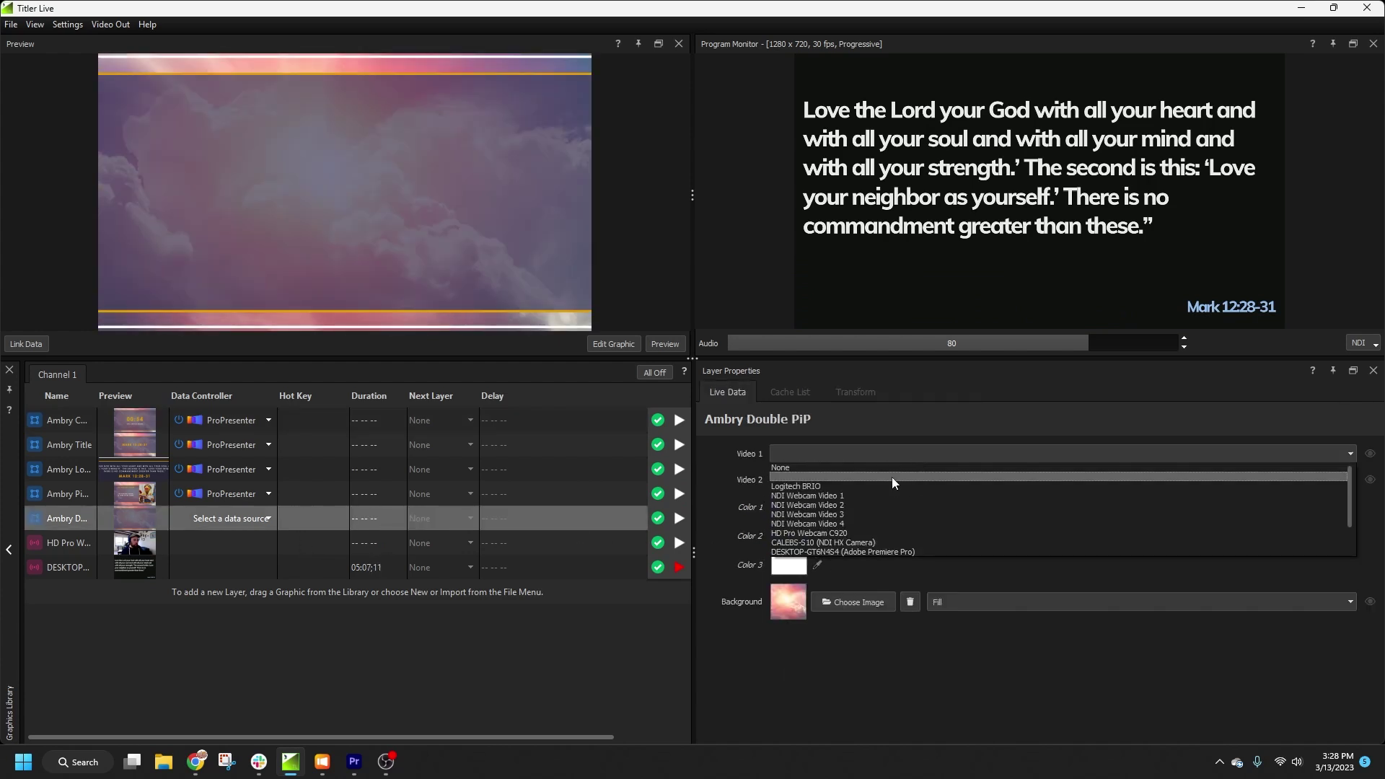
{"action": "scroll", "coordinate": [850, 524], "scroll_direction": "down", "scroll_amount": 2}
{"action": "left_click", "coordinate": [850, 535]}
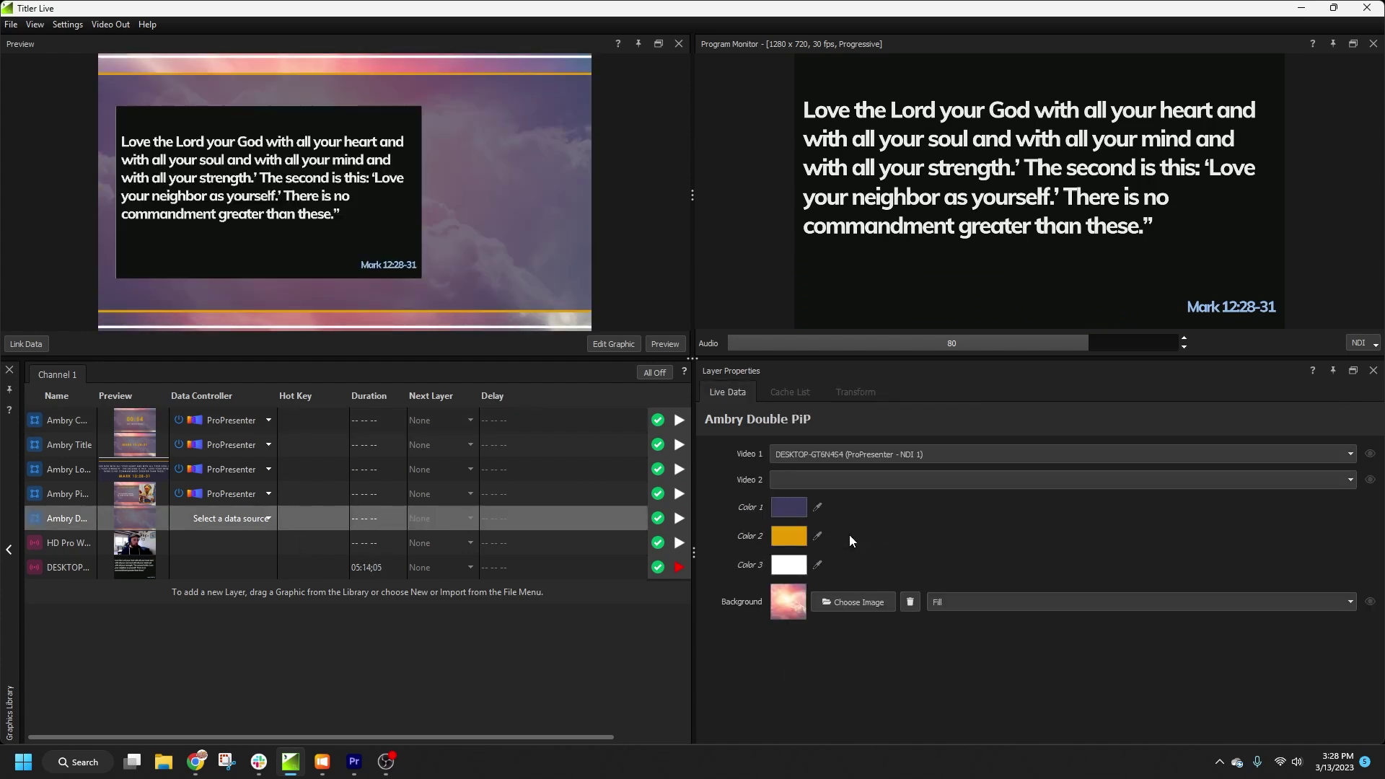
{"action": "left_click", "coordinate": [821, 481]}
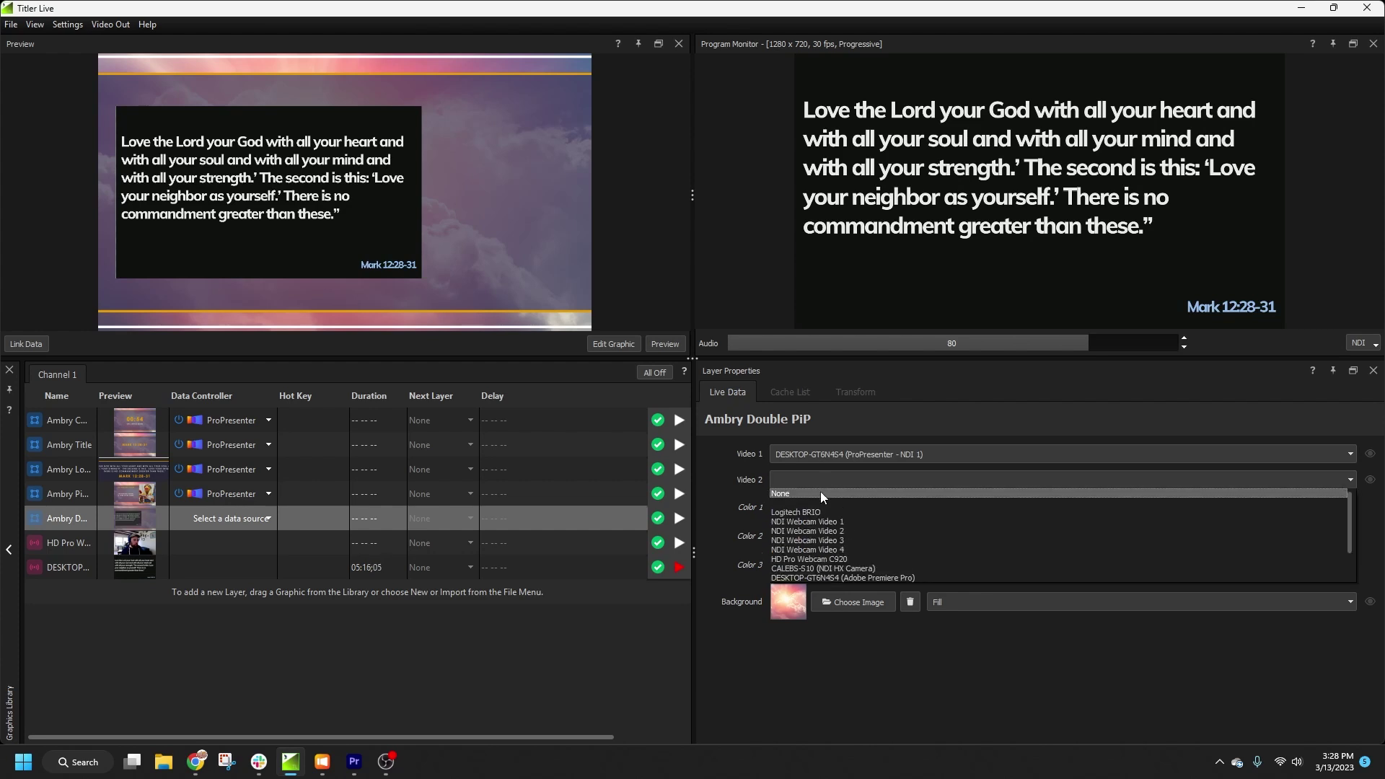
{"action": "left_click", "coordinate": [834, 559]}
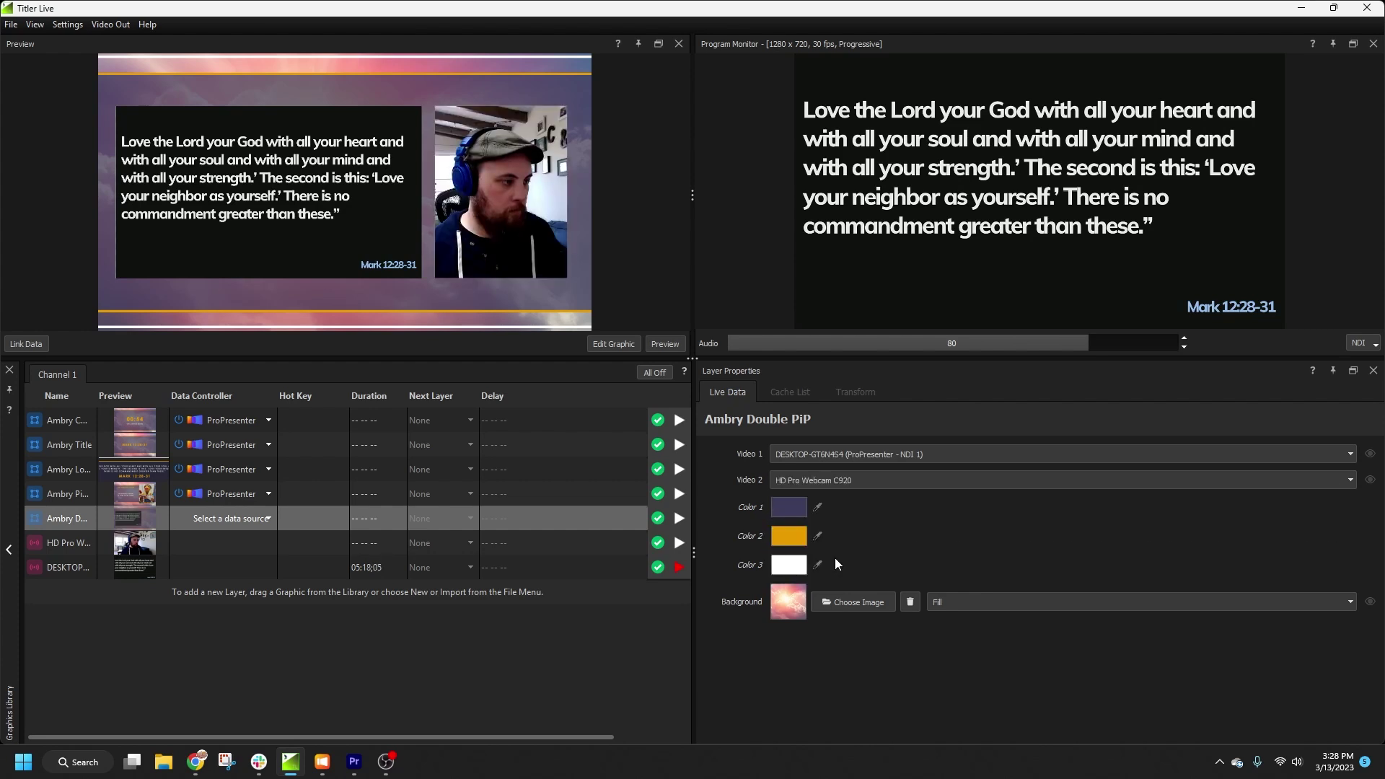
Step: Put the Double PiP on air and fire the Mark 12:28-31 title from Ambry Countdown slide 2
{"action": "left_click", "coordinate": [679, 518]}
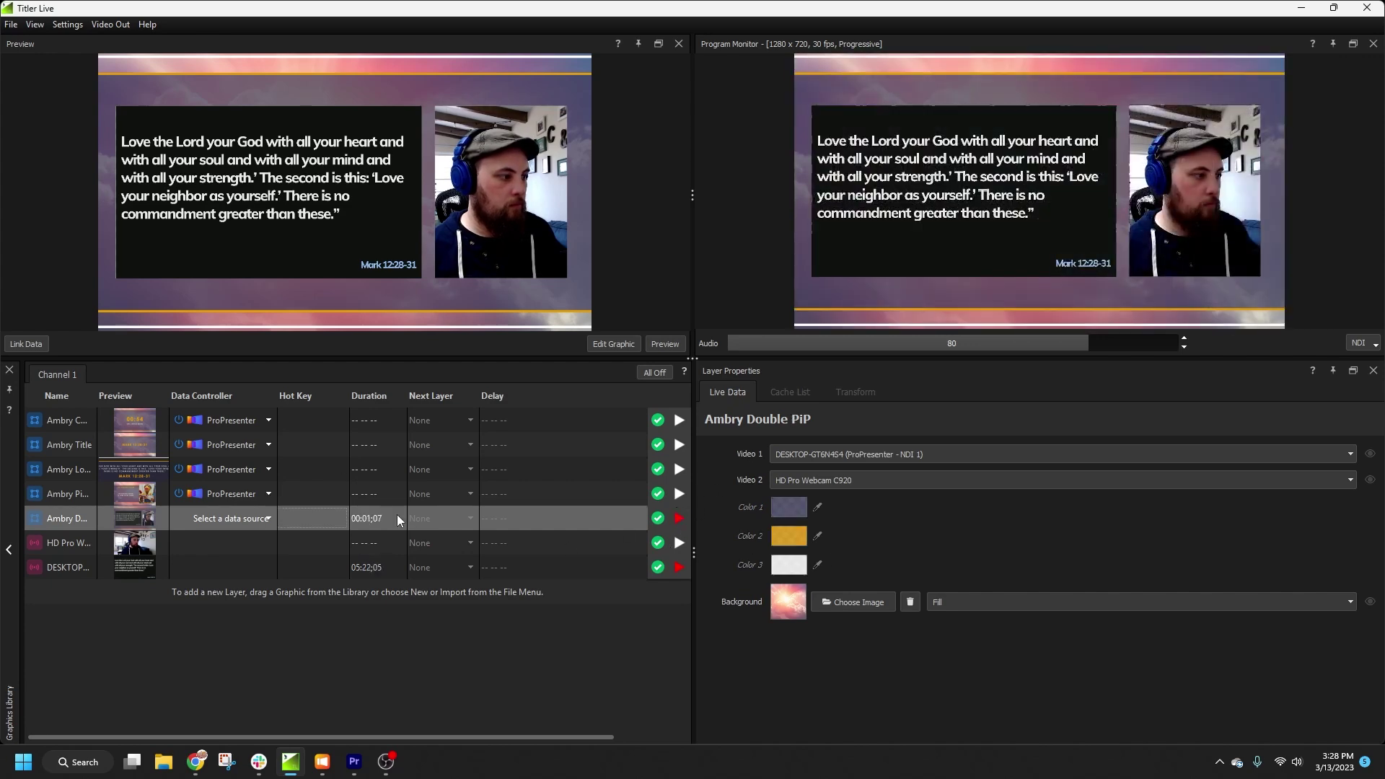
{"action": "left_click", "coordinate": [315, 417]}
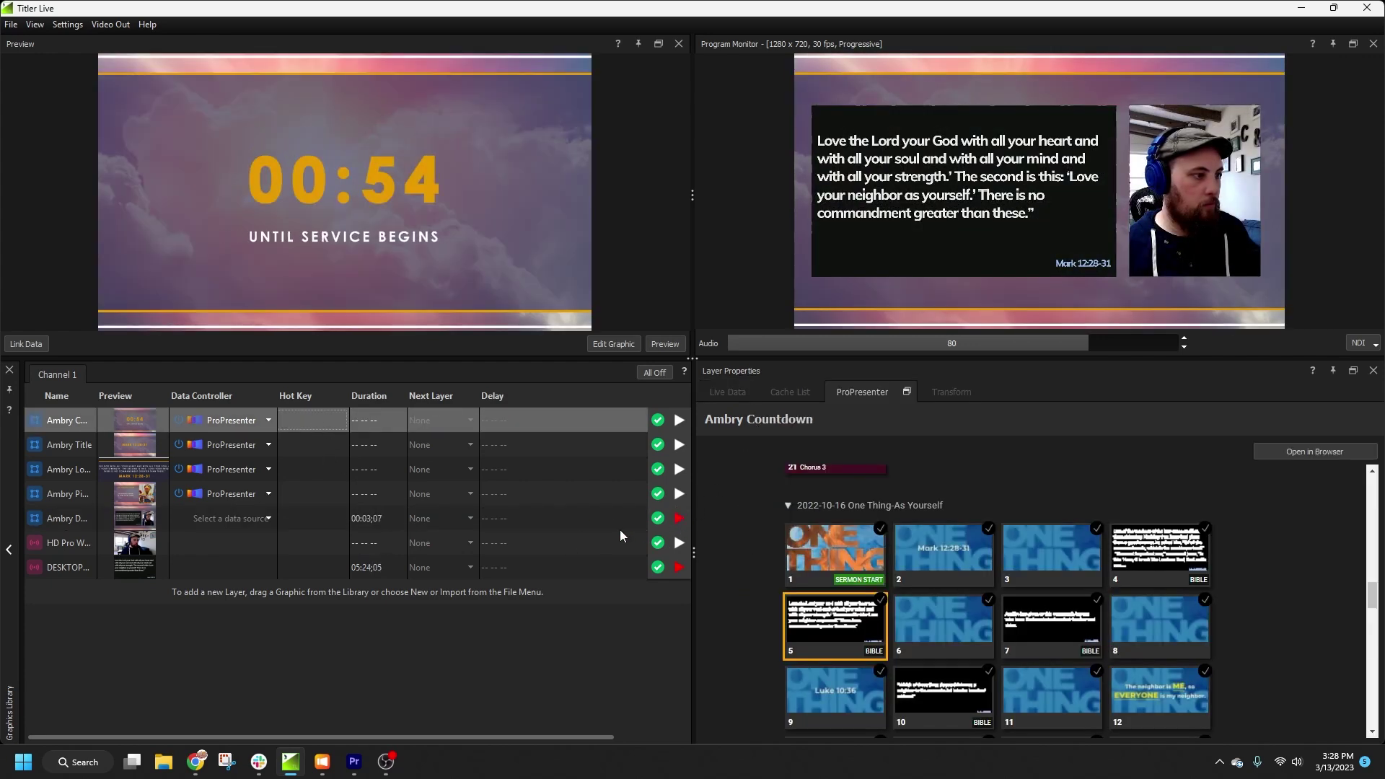
{"action": "left_click", "coordinate": [929, 569]}
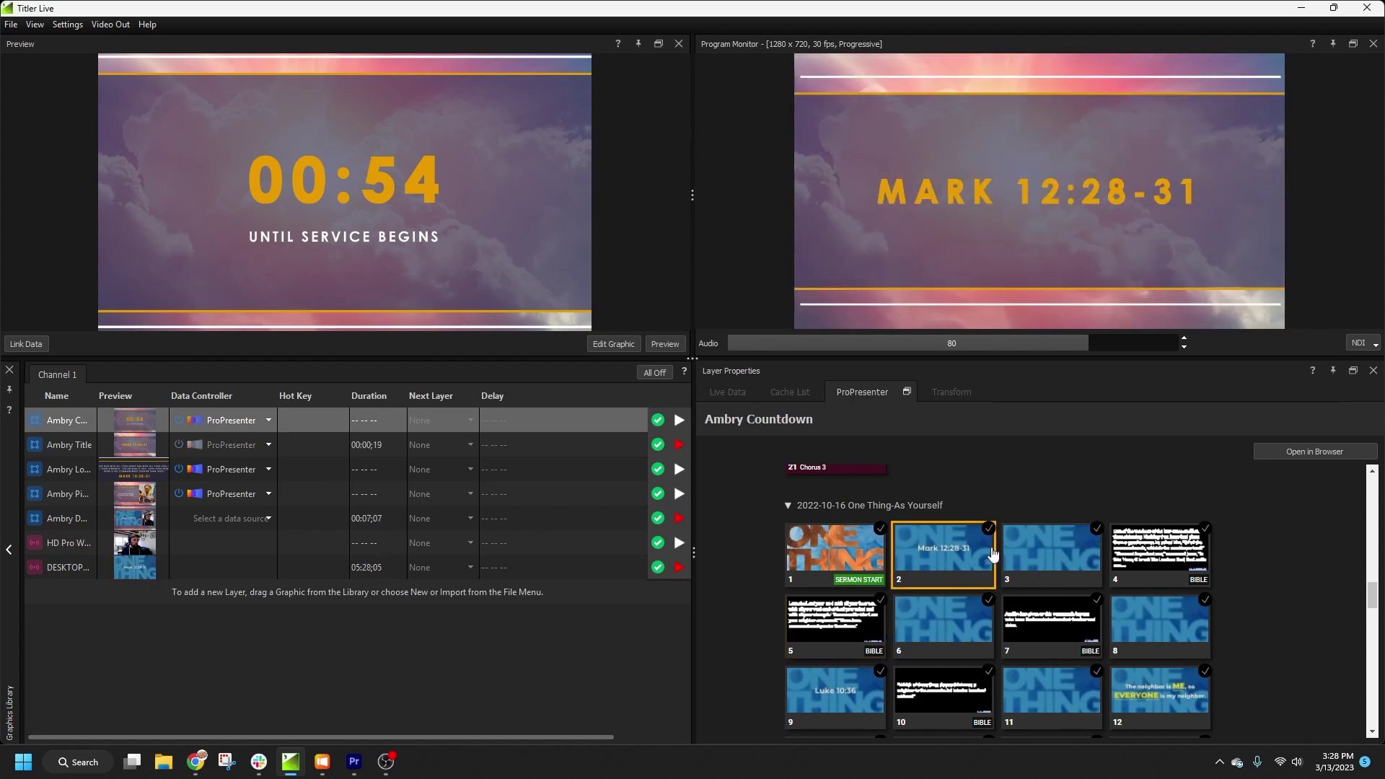